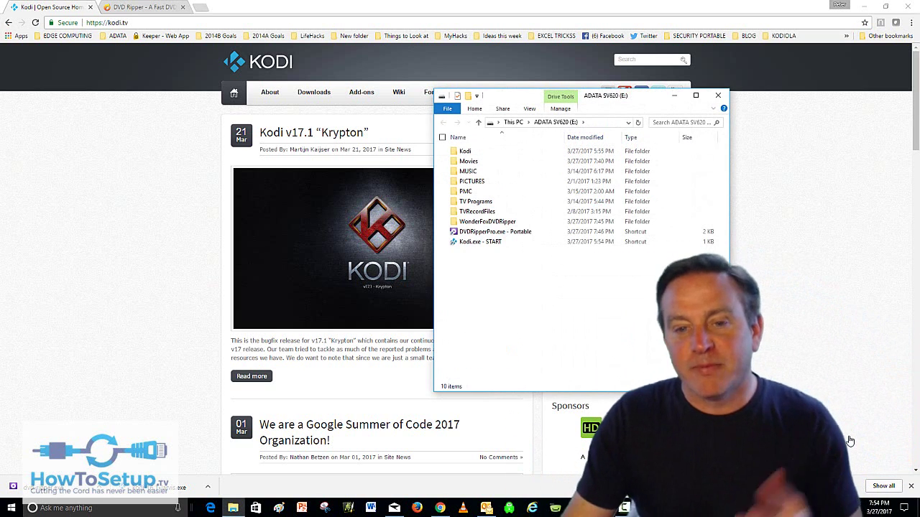
- Launch Kodi from its START shortcut on the ADATA SV620 drive and browse the recently added movies
click(474, 246)
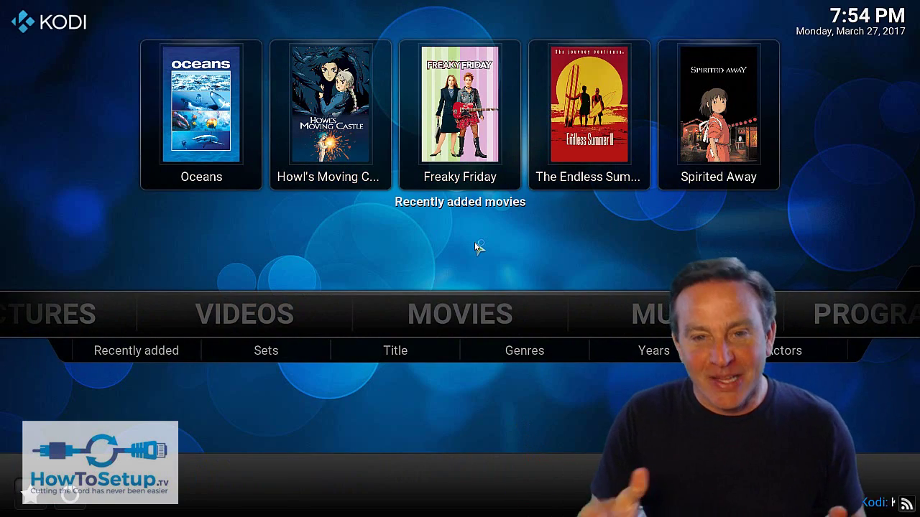
scroll(363, 126, down, 4)
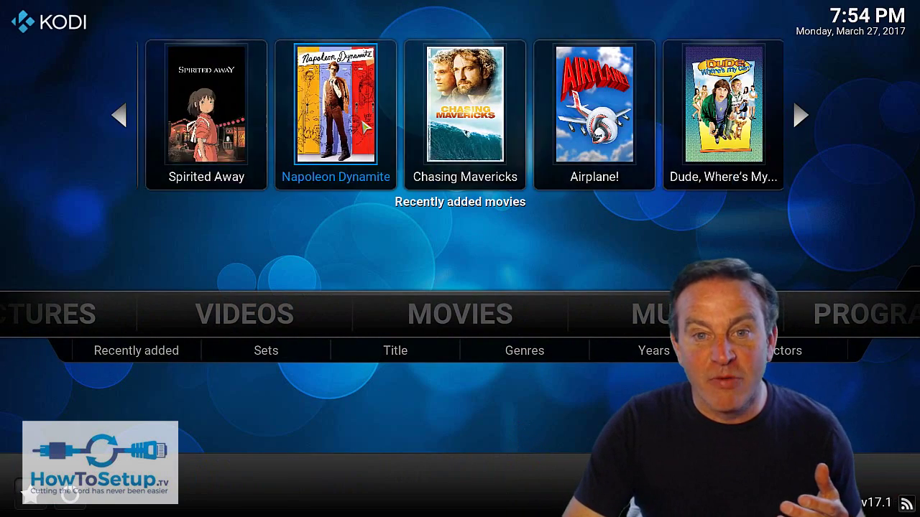
scroll(363, 127, down, 1)
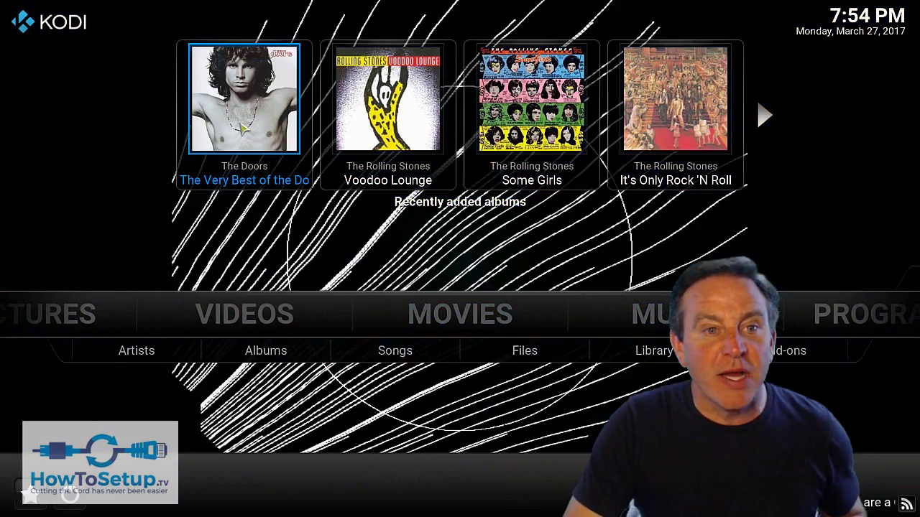
- Play The Very Best of the Doors from the recently added albums and stop the playback
click(245, 128)
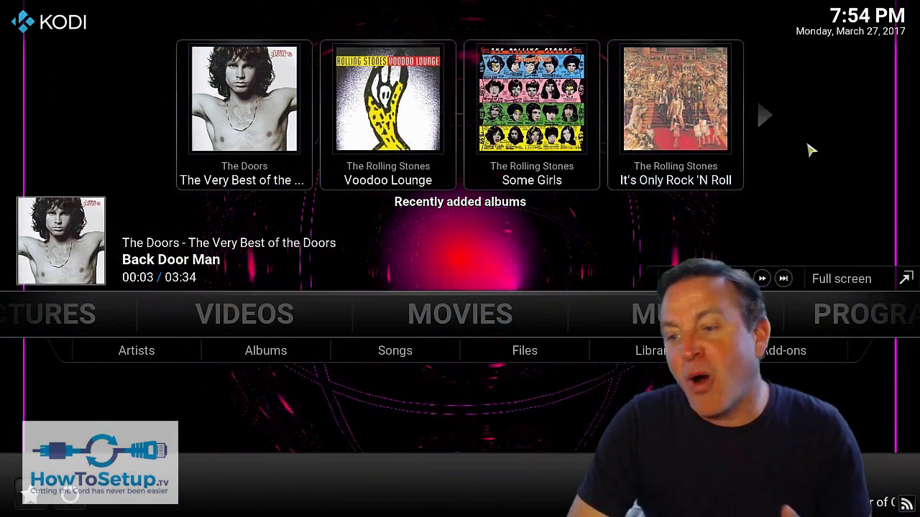
click(740, 278)
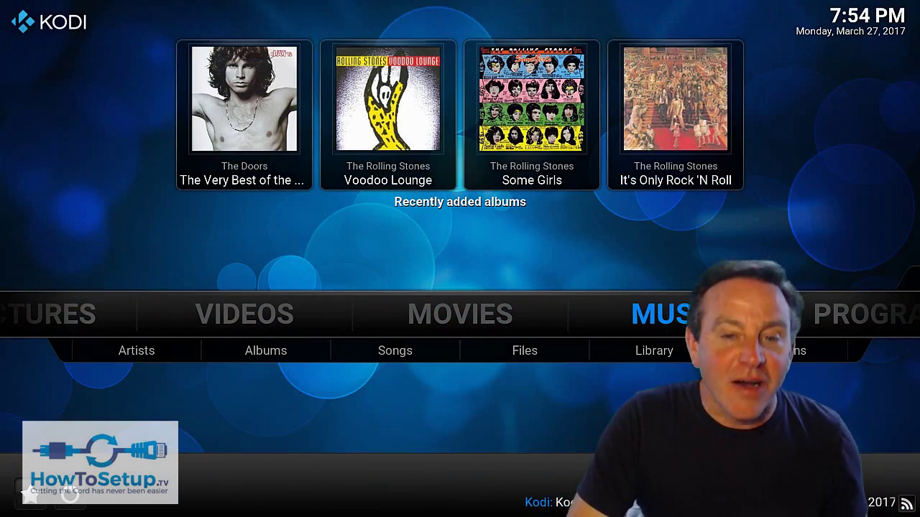
- Resume Dude, Where's My Car from 01:01:34 among the recently added movies and stop the playback
mouse_move(456, 312)
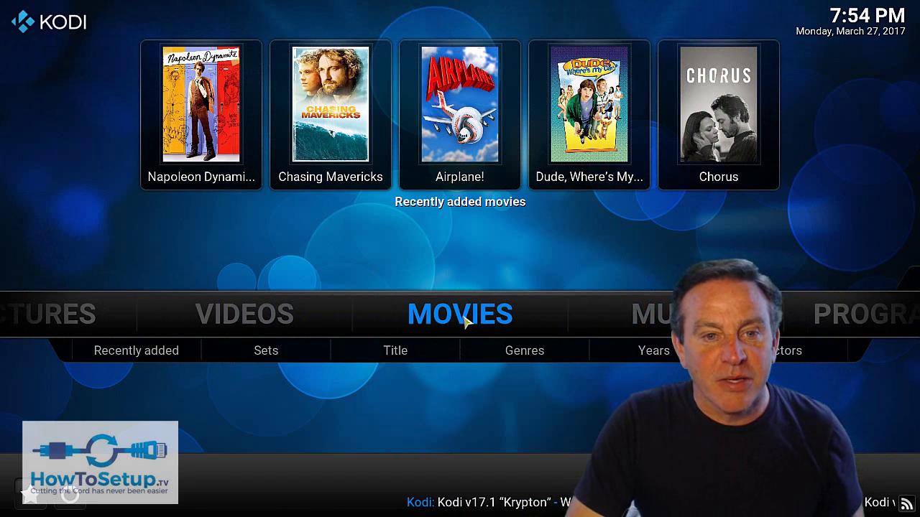
click(539, 137)
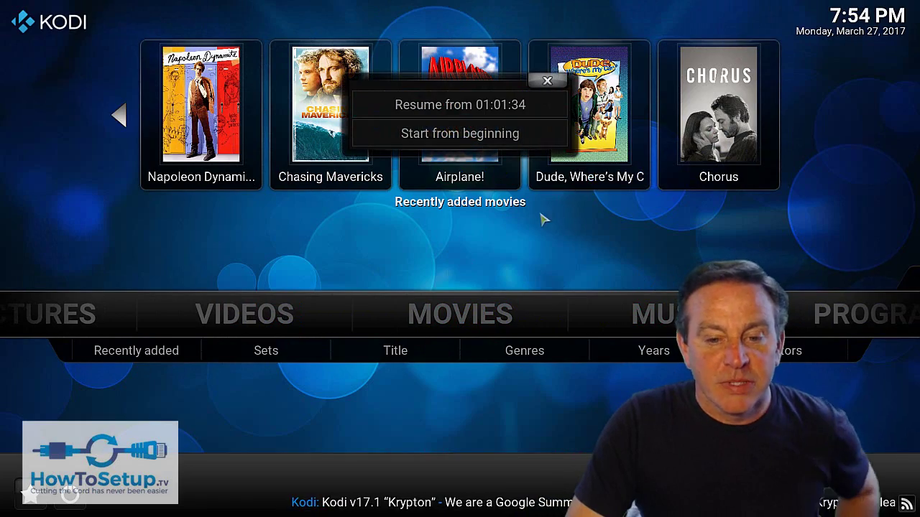
click(483, 116)
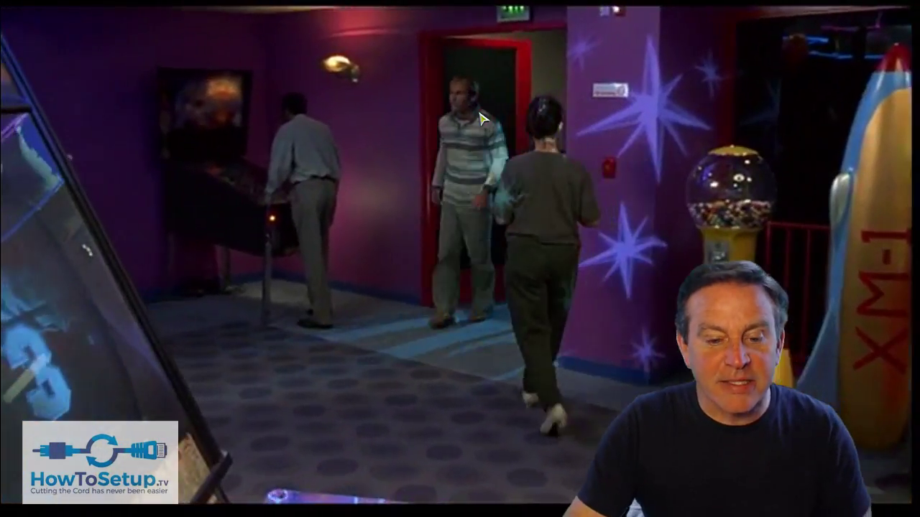
click(372, 493)
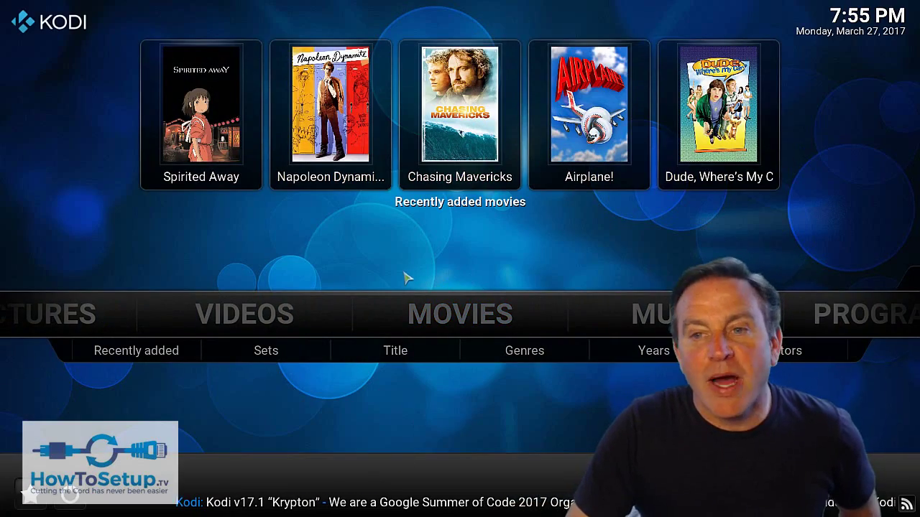
- Play Spirited Away, skip ahead to about 00:44:40 and 01:27:20, and stop the playback
click(216, 128)
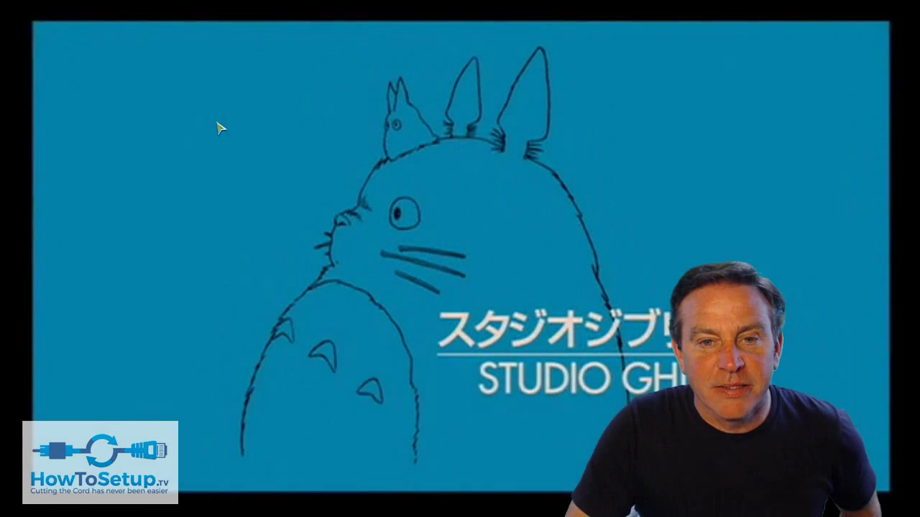
mouse_move(339, 399)
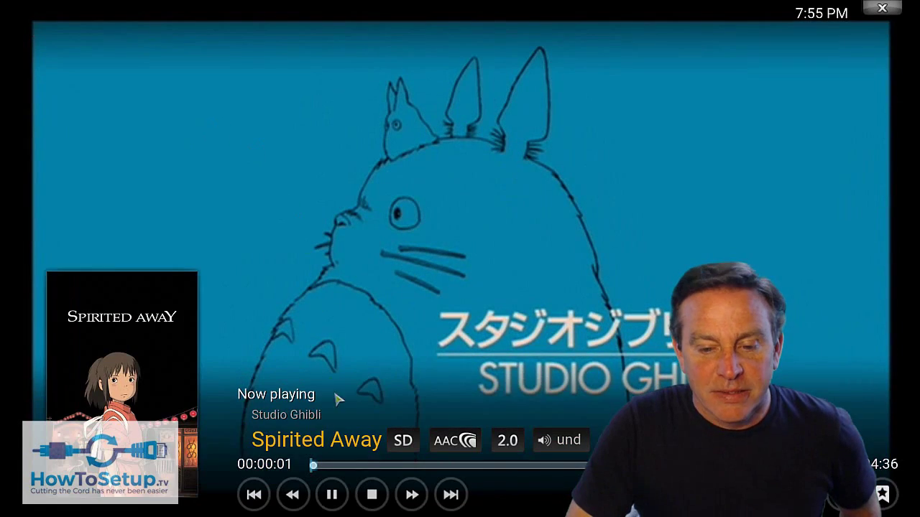
click(506, 466)
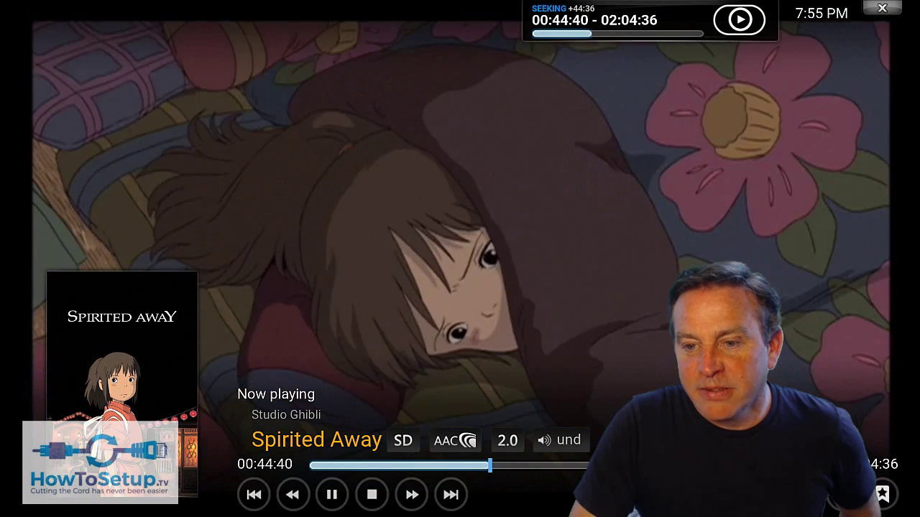
click(692, 465)
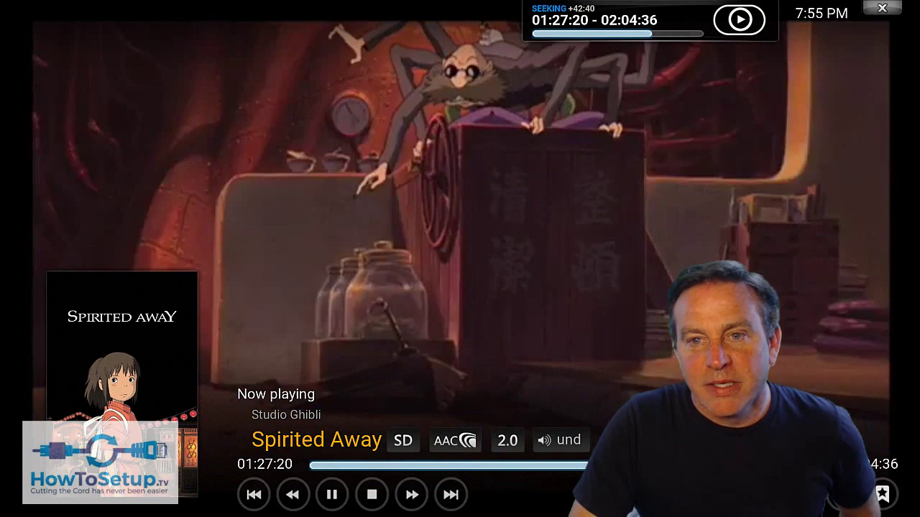
click(372, 494)
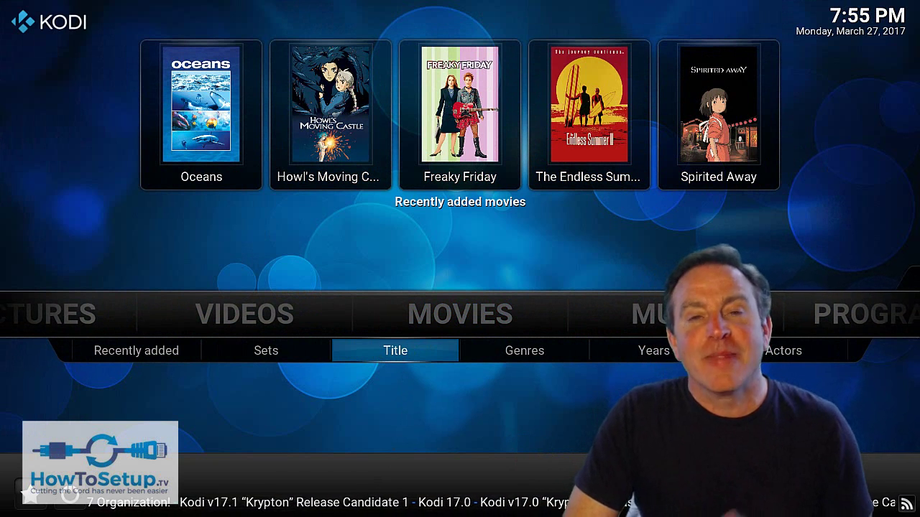
- Look through the recently added movies and browse the movie library by title as far as Drive
scroll(365, 130, down, 5)
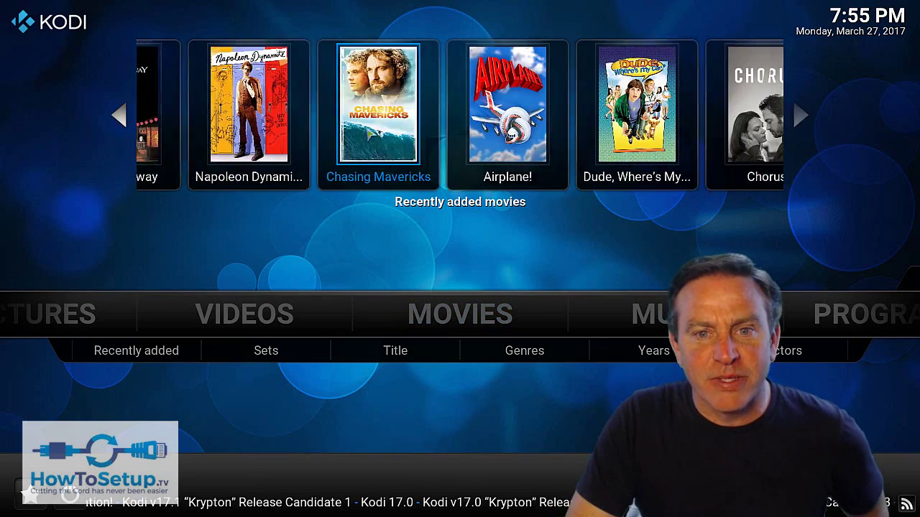
scroll(365, 133, up, 5)
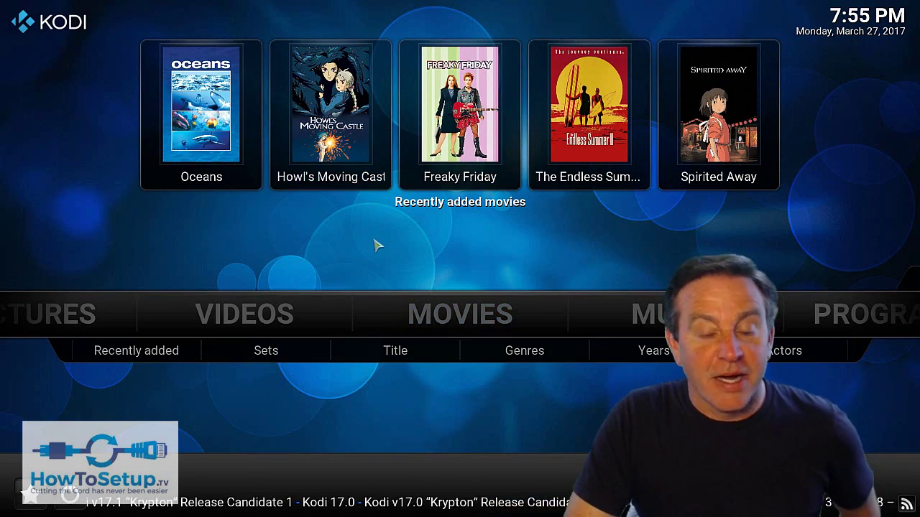
click(396, 352)
key(Right)
key(Right)
key(Right)
key(Right)
key(Right)
key(Right)
key(Right)
key(Right)
key(Right)
key(Right)
key(Right)
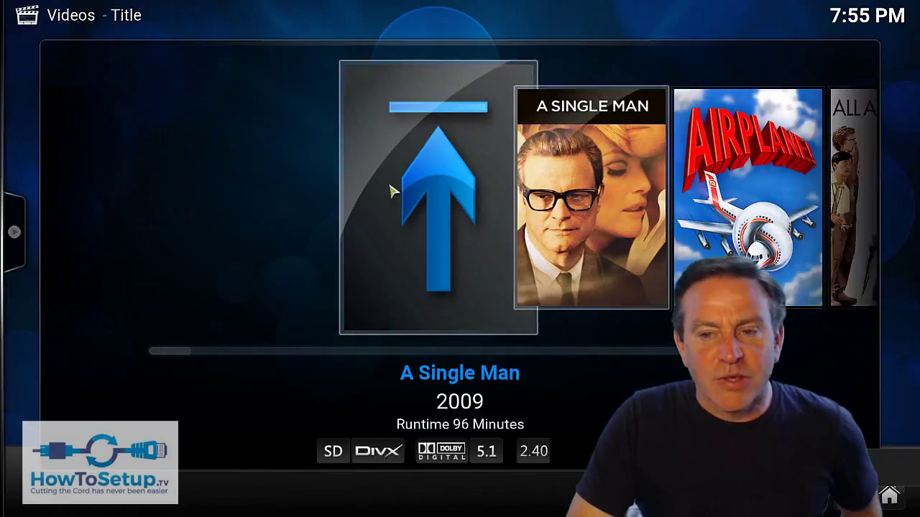
key(Right)
key(Right)
key(Right)
key(Right)
key(Right)
key(Right)
key(Right)
key(Right)
key(Right)
key(Right)
key(Right)
key(Right)
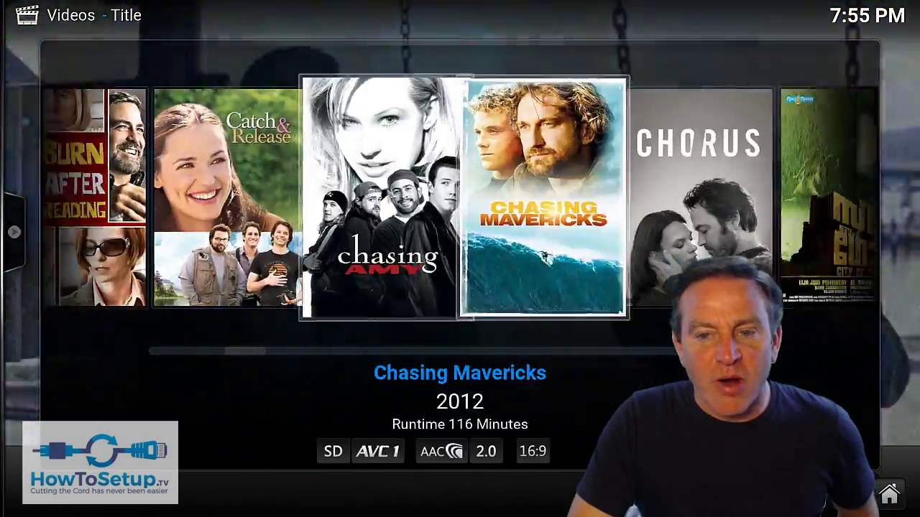
key(Right)
key(Right)
key(Right)
key(Right)
key(Right)
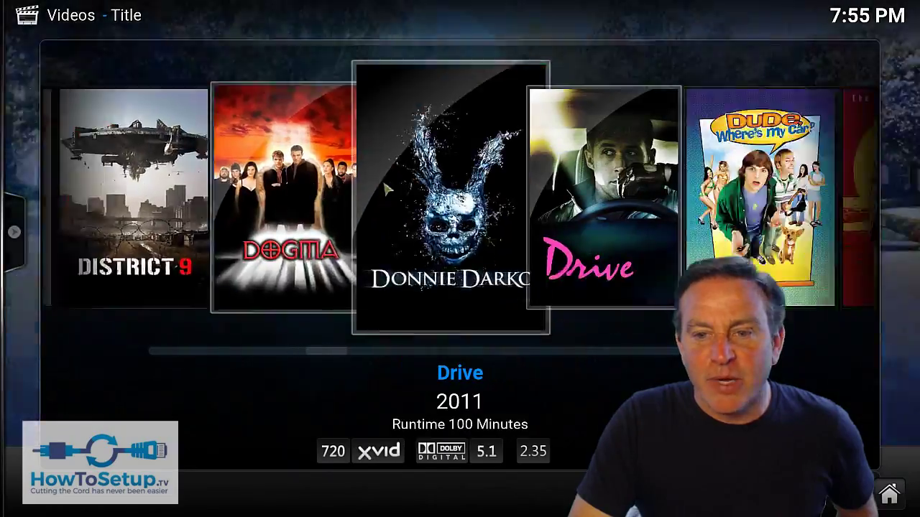
- Play Drive from the title list, skip ahead twice to about 00:53:52, and stop the playback
click(487, 174)
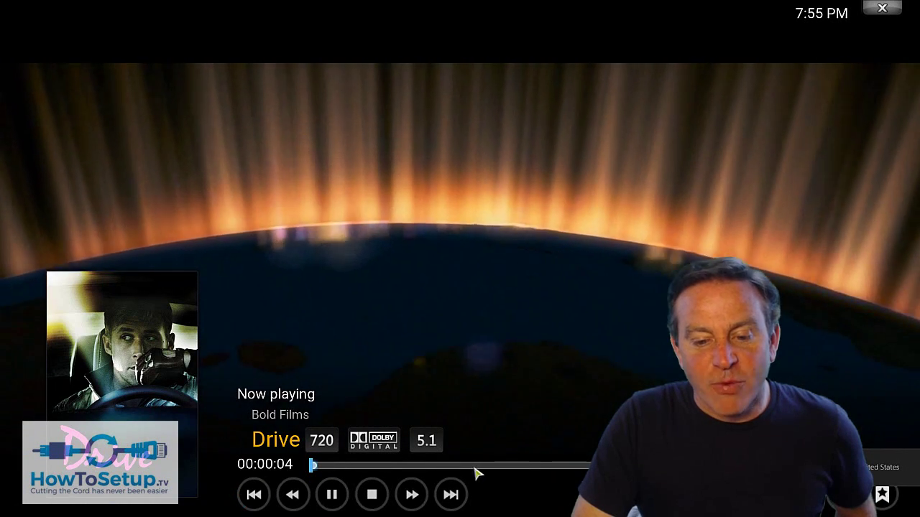
click(470, 466)
click(583, 466)
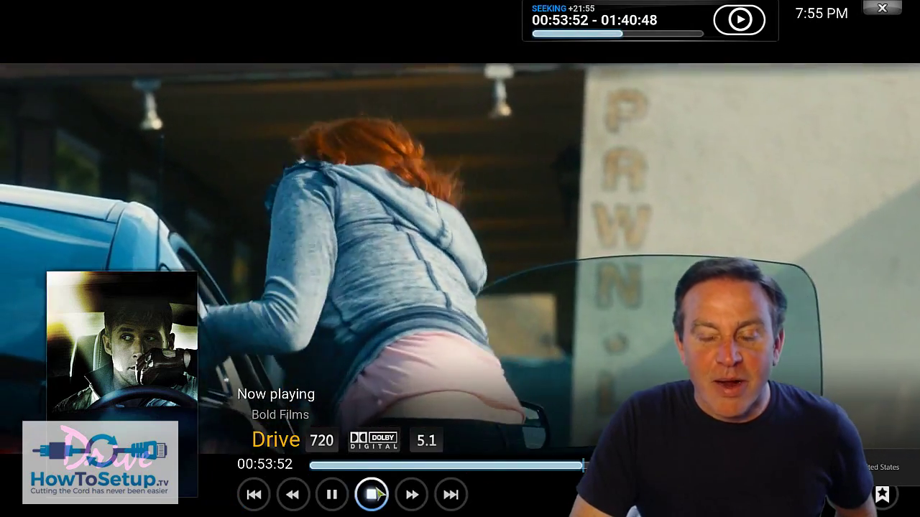
click(378, 494)
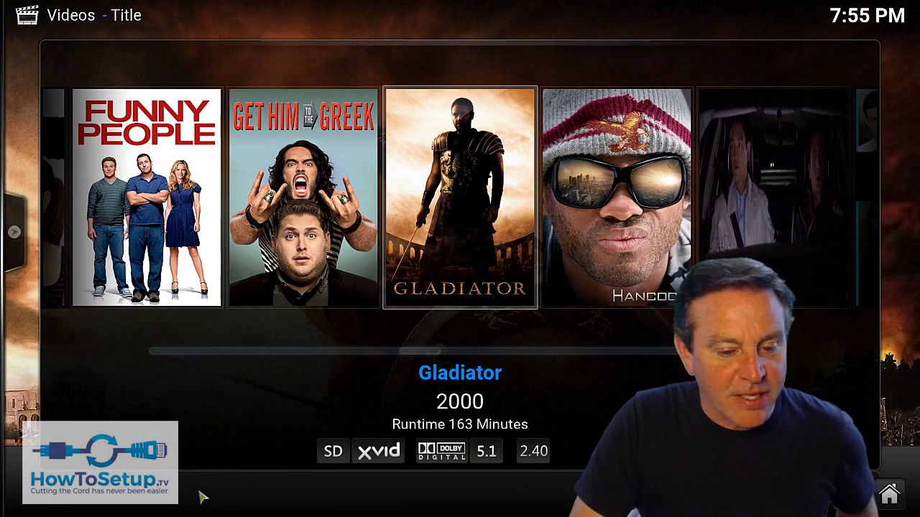
- Return to the home screen and exit Kodi
key(Escape)
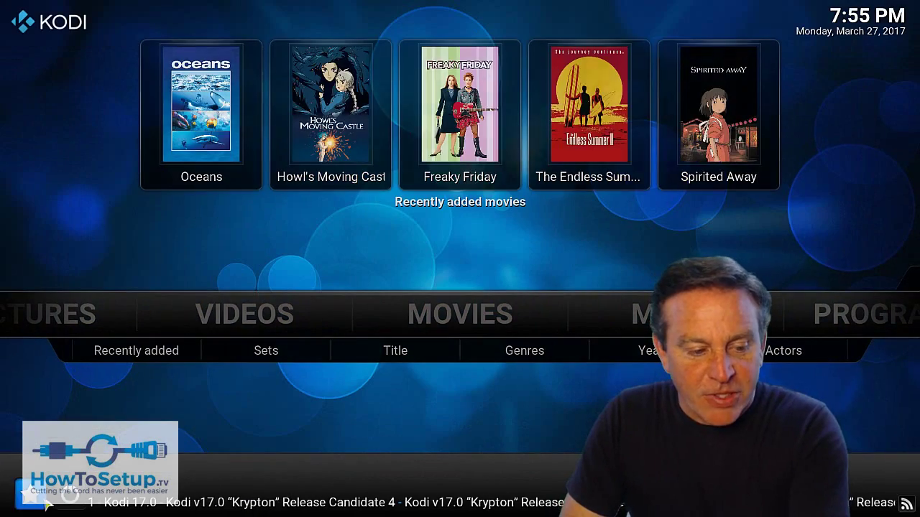
click(69, 493)
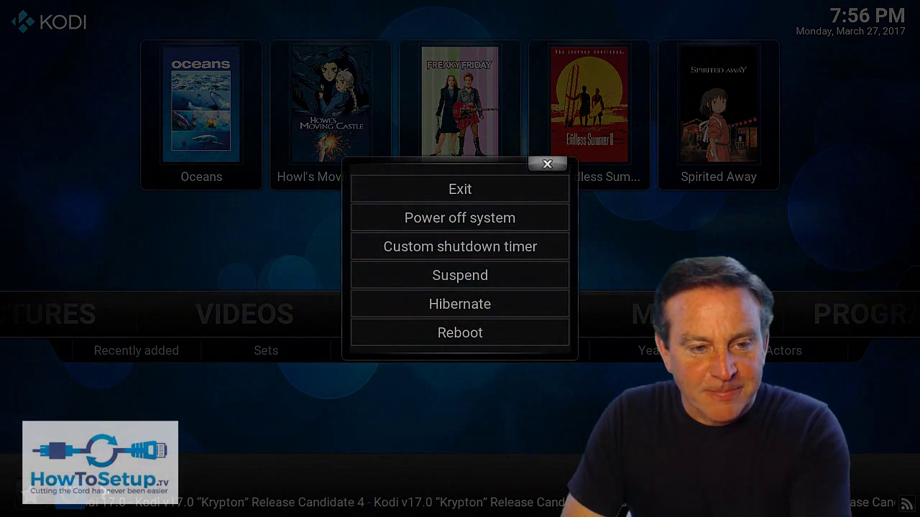
click(441, 190)
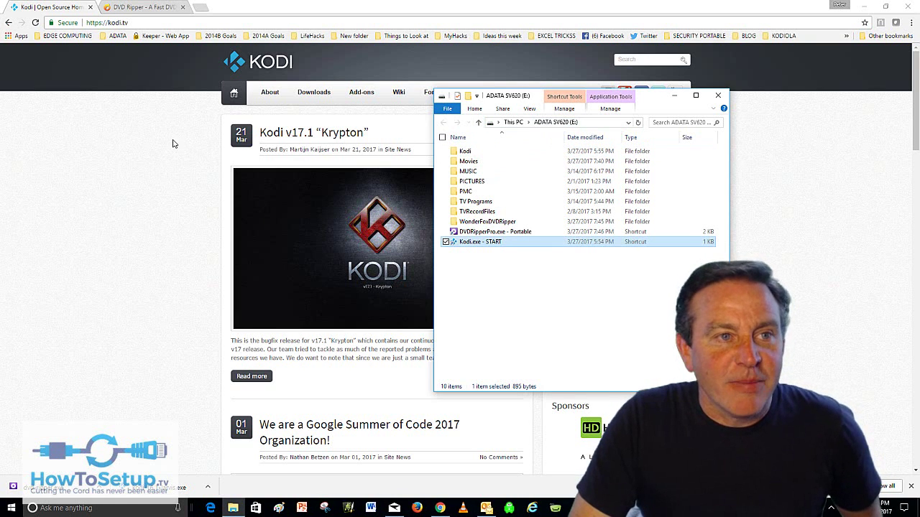
- View the WonderFox DVD Ripper Pro web page in the browser and minimize the browser window
click(144, 8)
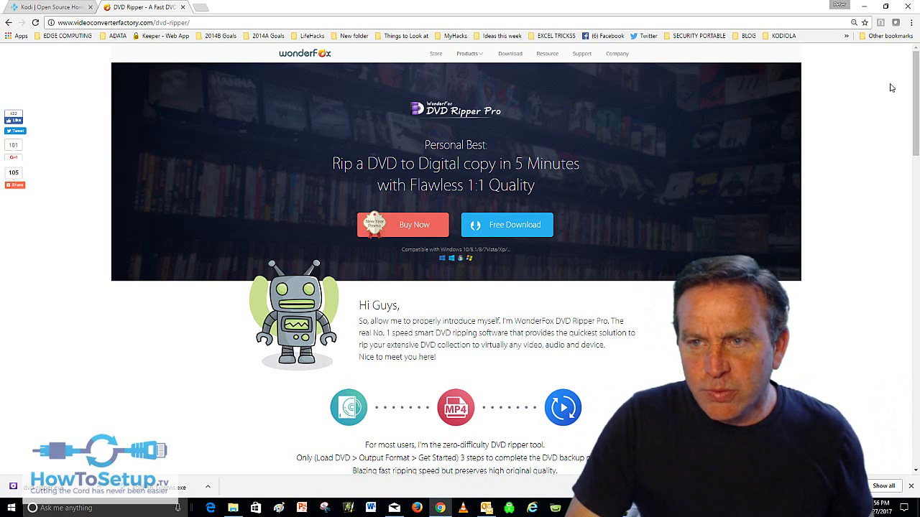
click(864, 7)
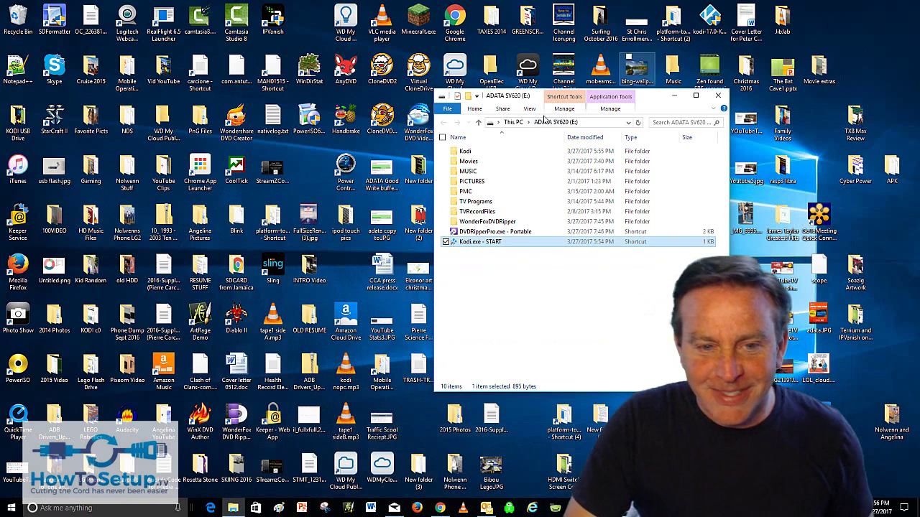
- Launch the portable DVD Ripper Pro from the ADATA SV620 drive and open its output folder
click(472, 233)
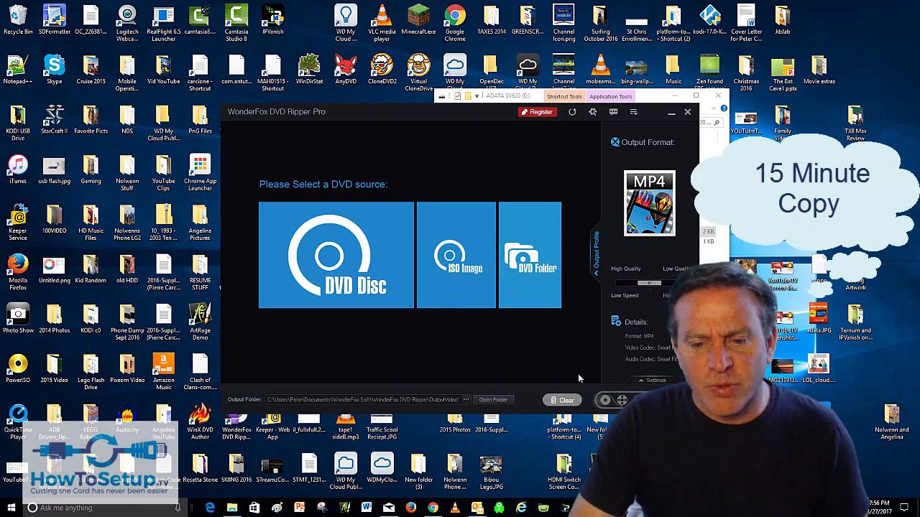
click(493, 399)
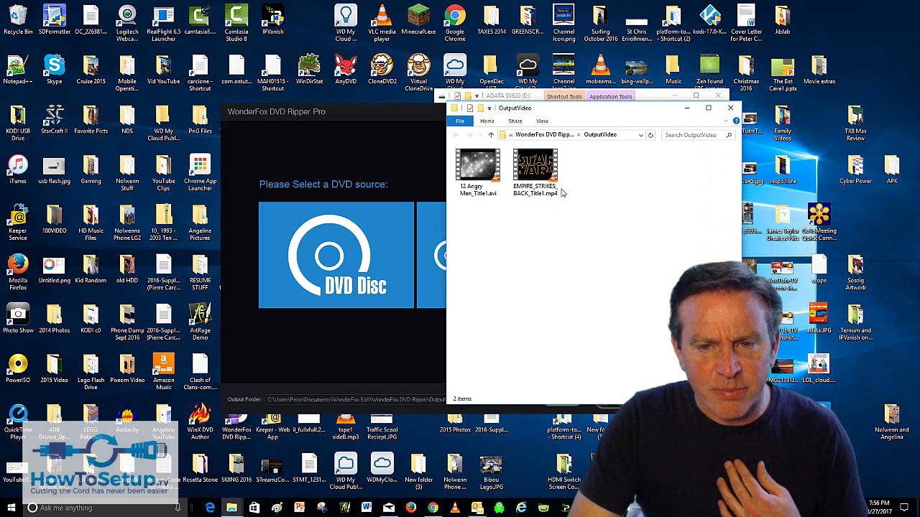
- Play EMPIRE_STRIKES_BACK_Title1.mp4 in VLC, skip to about 03:00, 03:40 and 05:11, and close the player and output folder
double_click(534, 172)
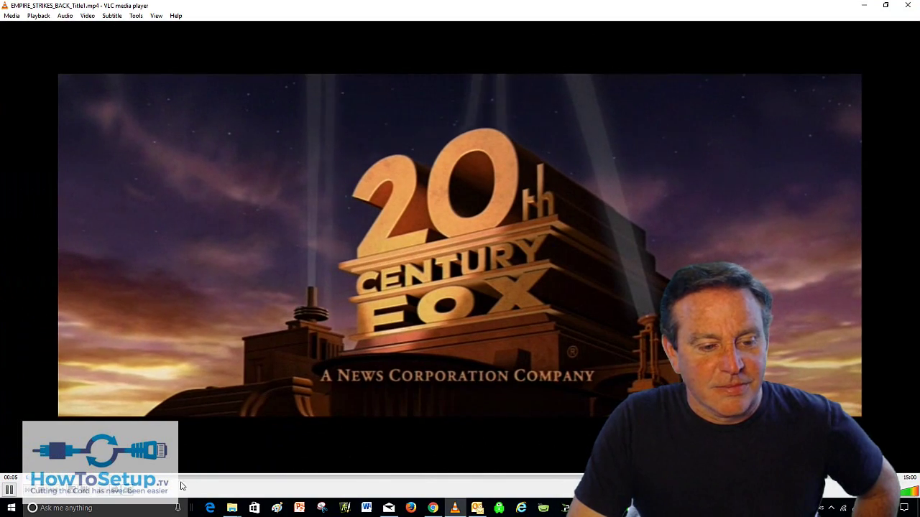
click(198, 478)
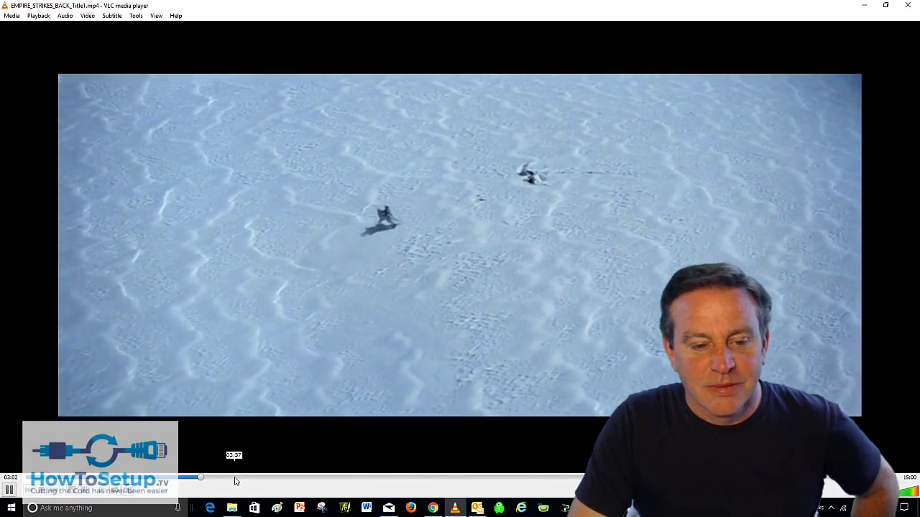
click(236, 477)
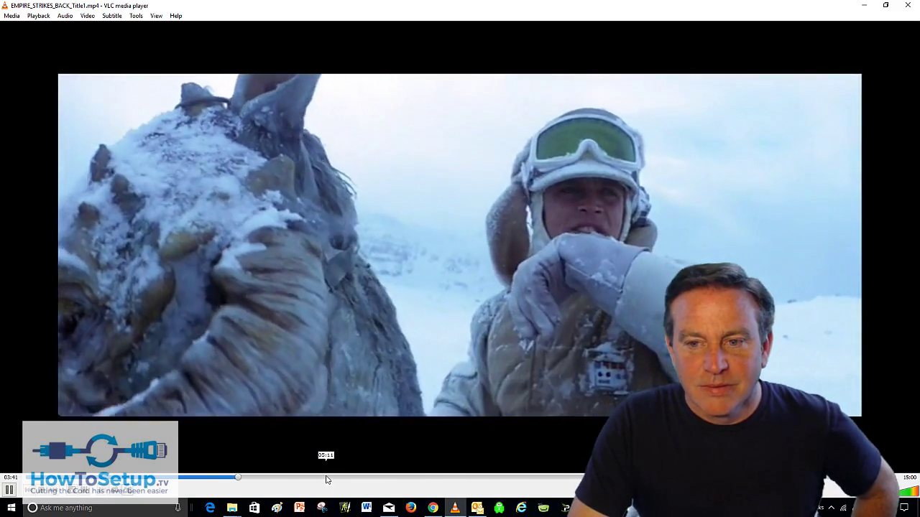
click(326, 478)
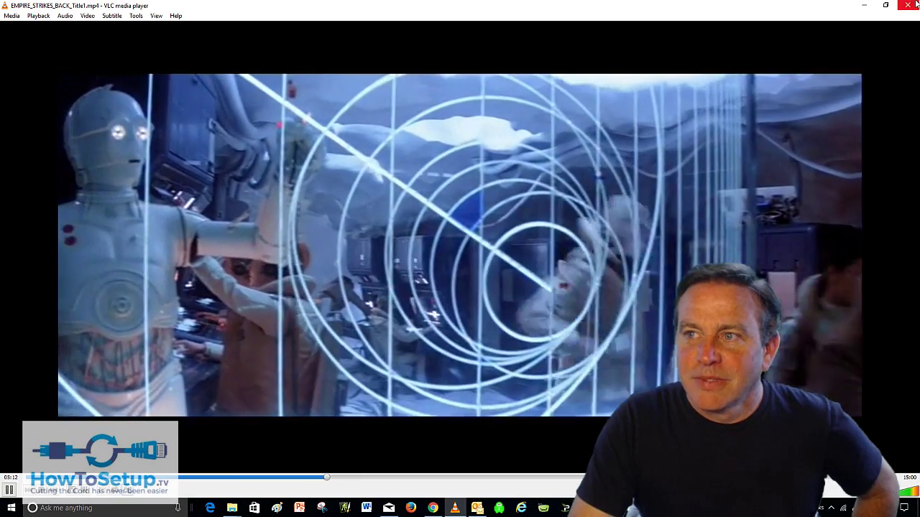
click(908, 5)
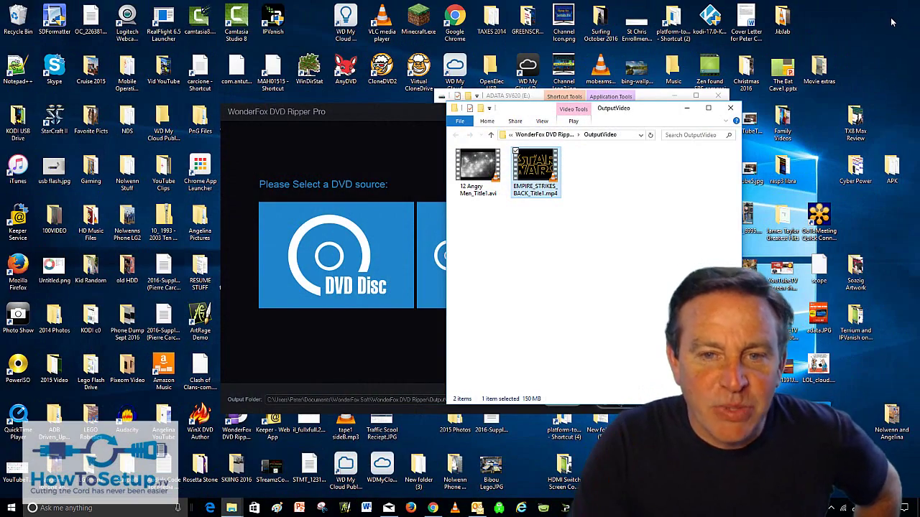
click(731, 109)
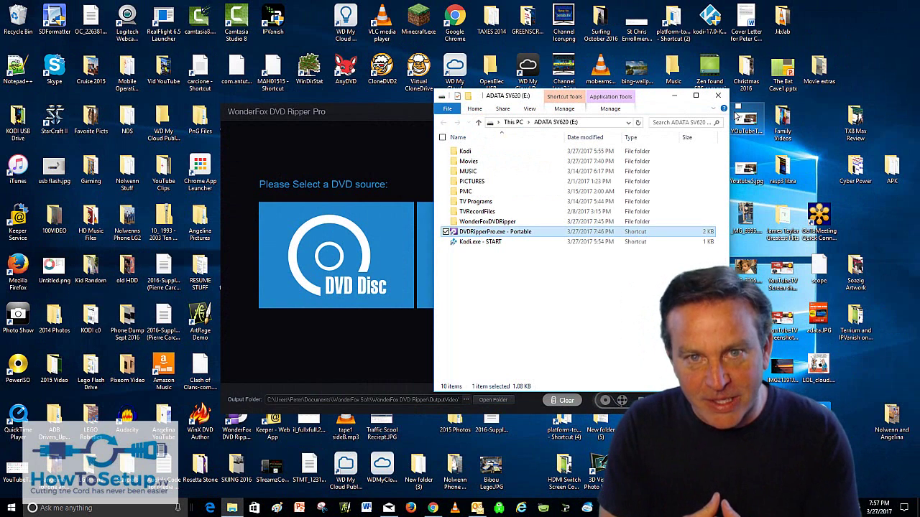
- View the Movies folder on the ADATA SV620 drive, and close the folder window and WonderFox DVD Ripper Pro
double_click(484, 161)
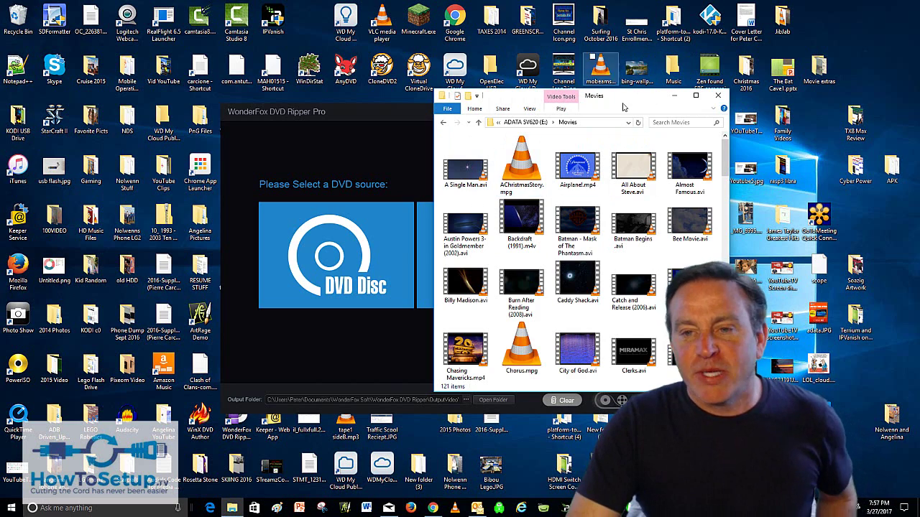
drag(630, 104, 319, 48)
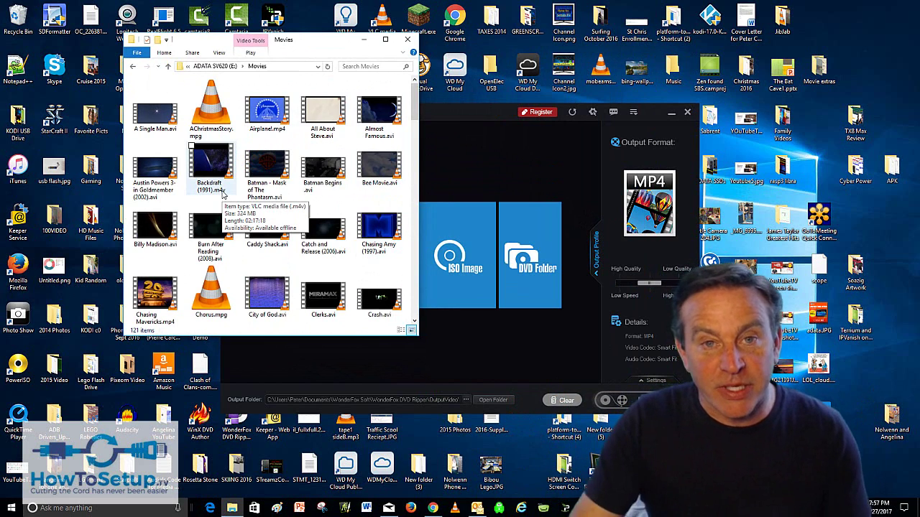
click(411, 42)
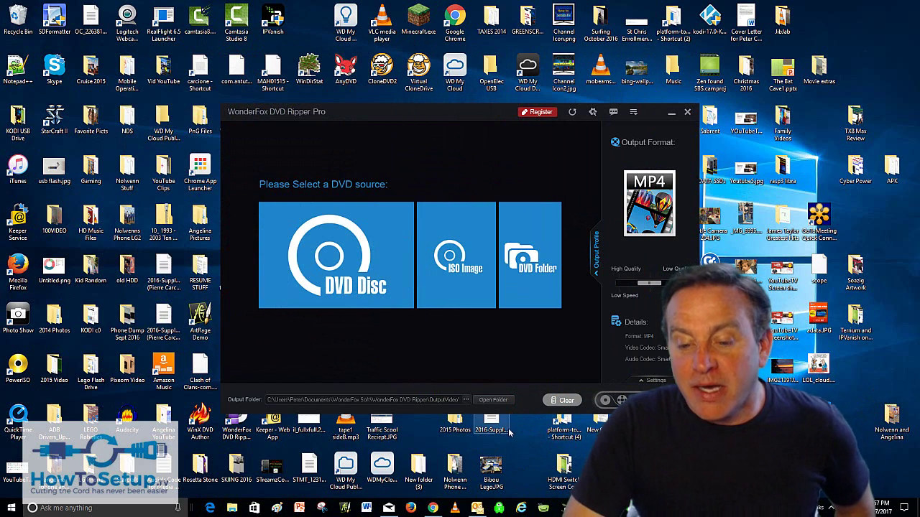
click(687, 113)
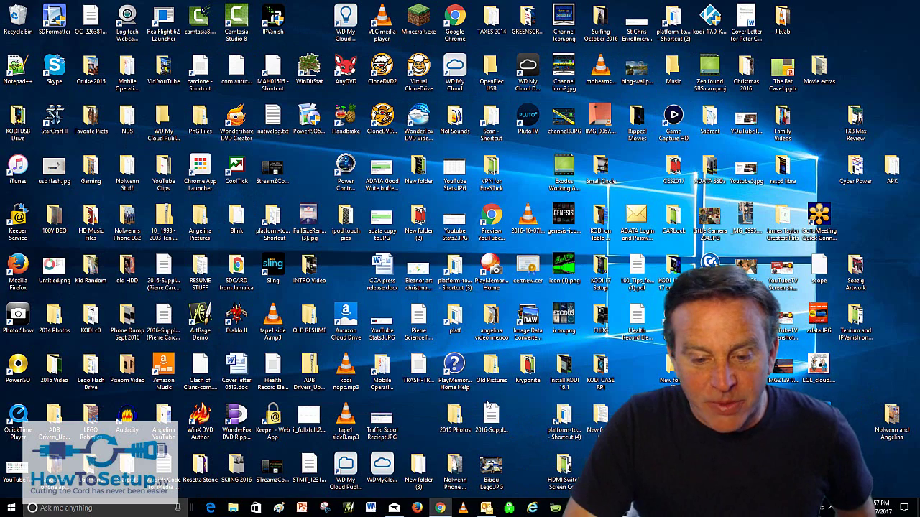
- Open the ADATA SV620 (E:) drive in File Explorer and launch portable Kodi with the Kodi.exe - START shortcut
click(233, 508)
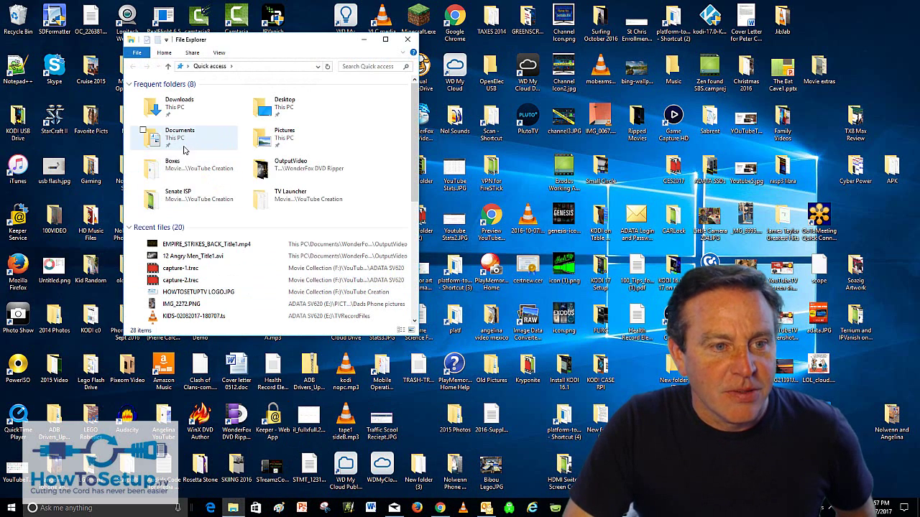
double_click(249, 106)
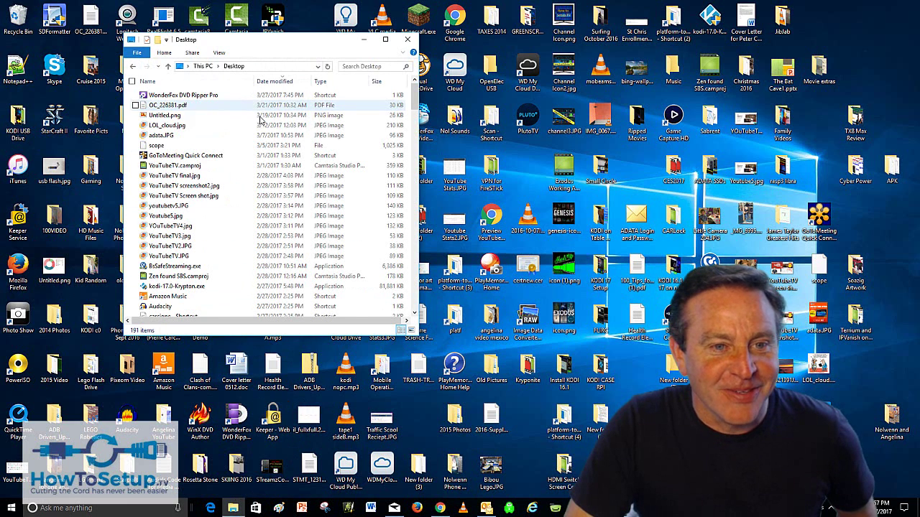
click(204, 66)
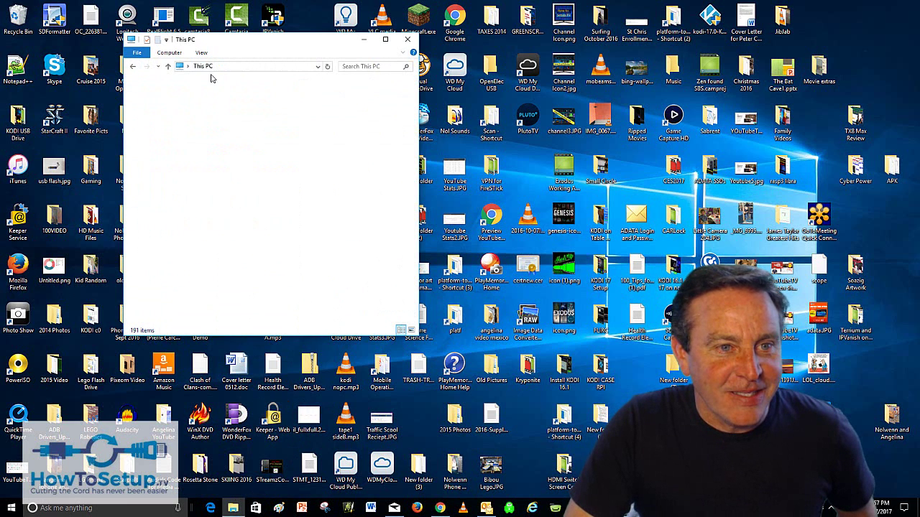
double_click(230, 222)
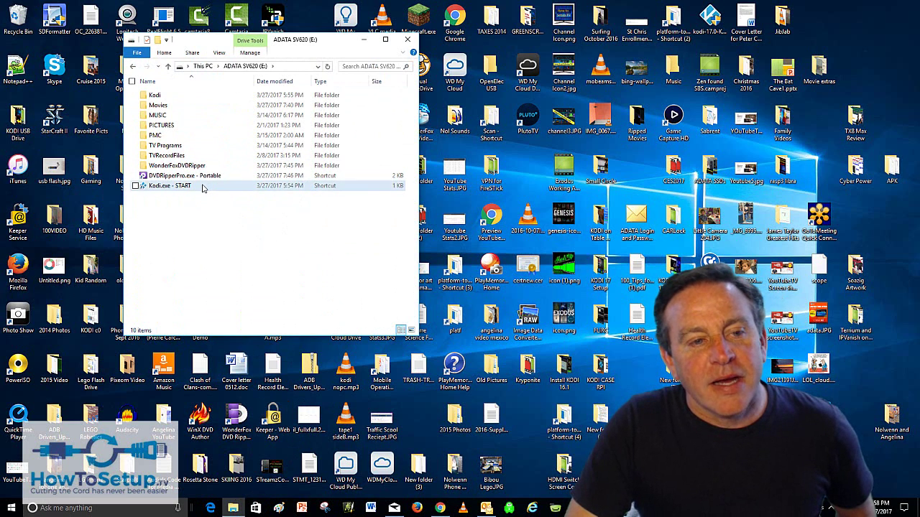
double_click(202, 188)
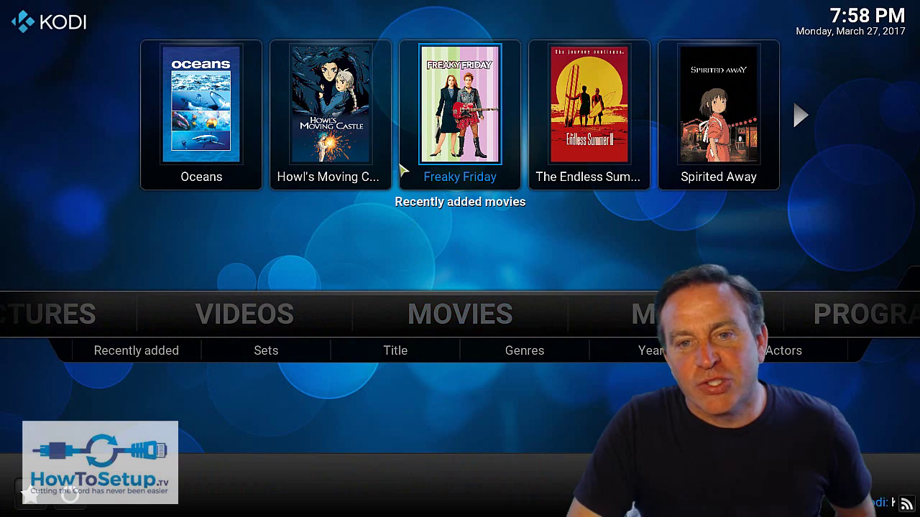
- Browse the recently added movies, open the movie library by title and bring up Bee Movie
scroll(463, 143, down, 5)
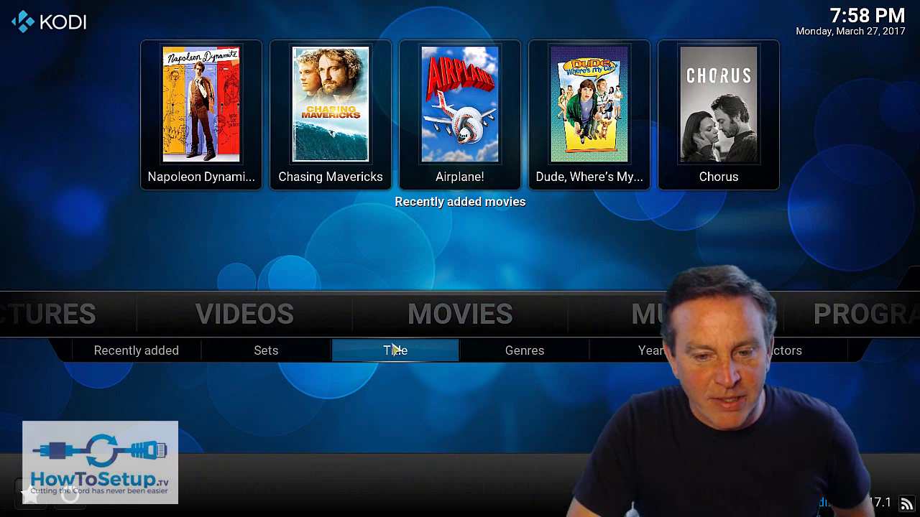
click(394, 351)
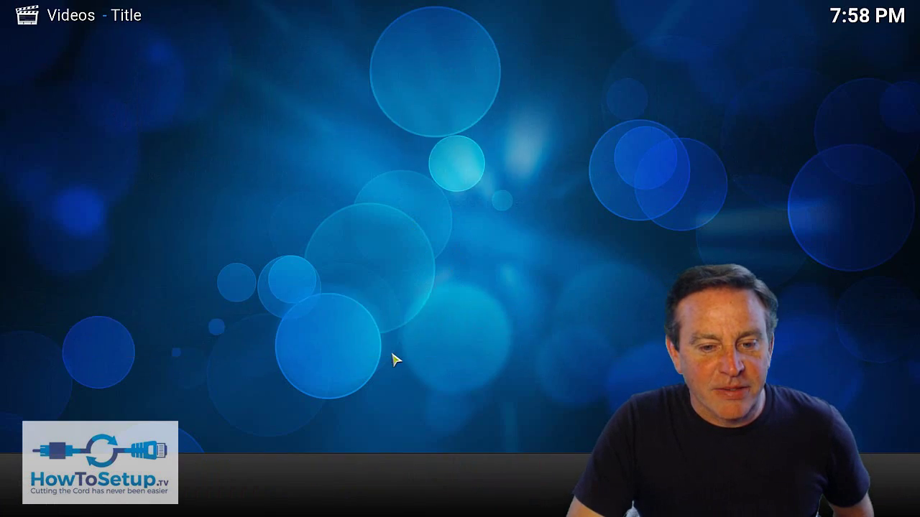
scroll(424, 288, down, 7)
scroll(436, 244, down, 3)
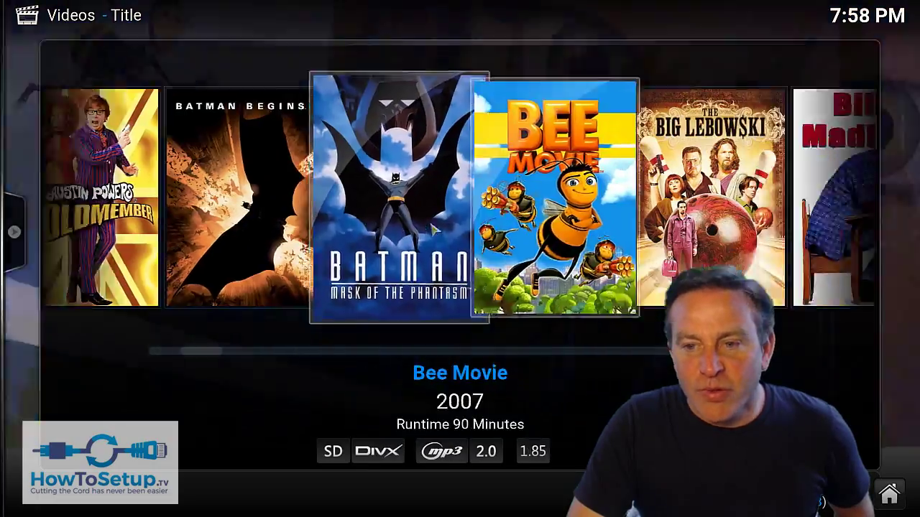
scroll(403, 216, up, 9)
scroll(382, 194, down, 7)
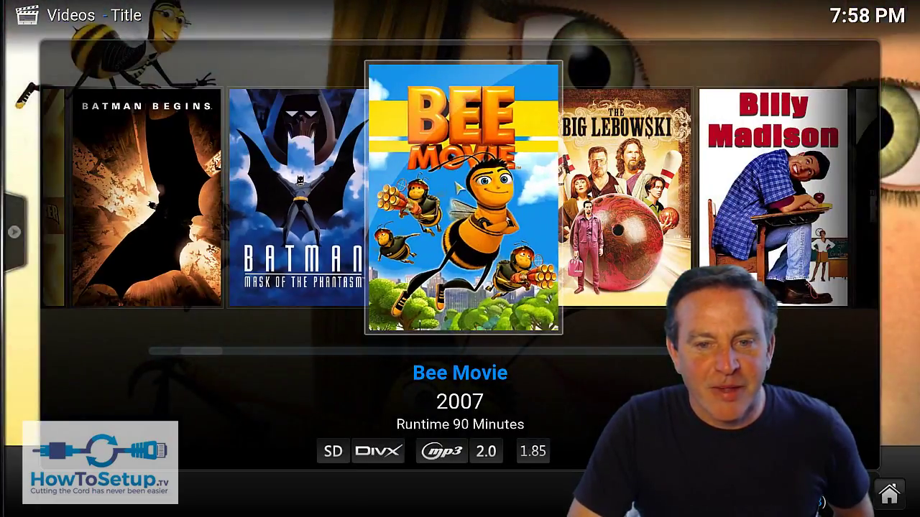
- Play Bee Movie, skip to about 33:40 and 55:00, and stop the playback
click(457, 186)
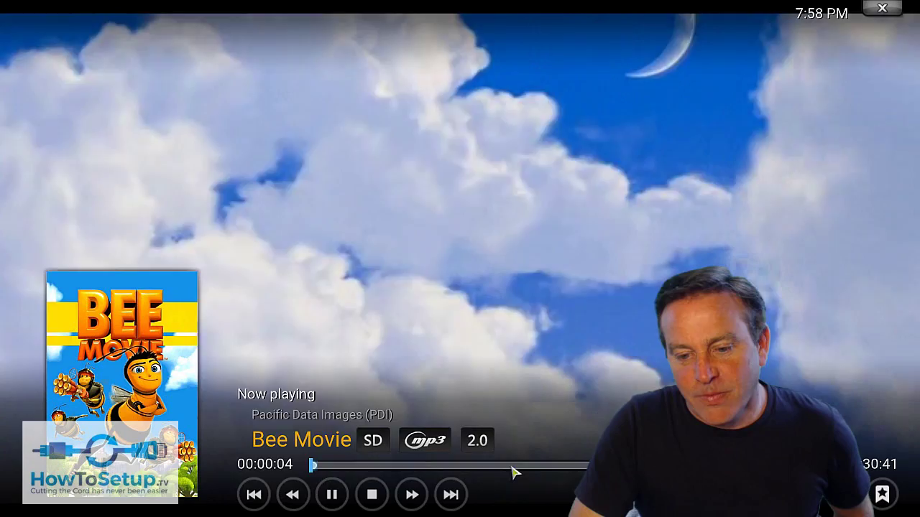
click(513, 466)
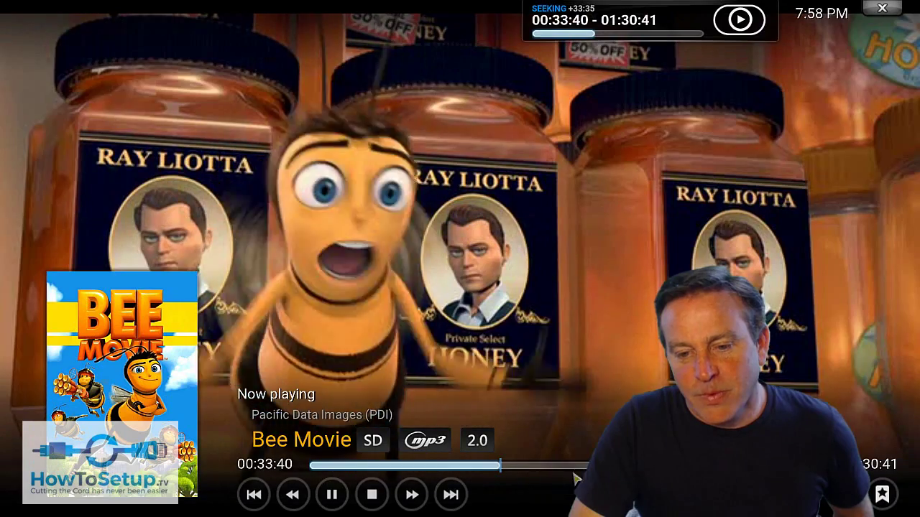
click(621, 466)
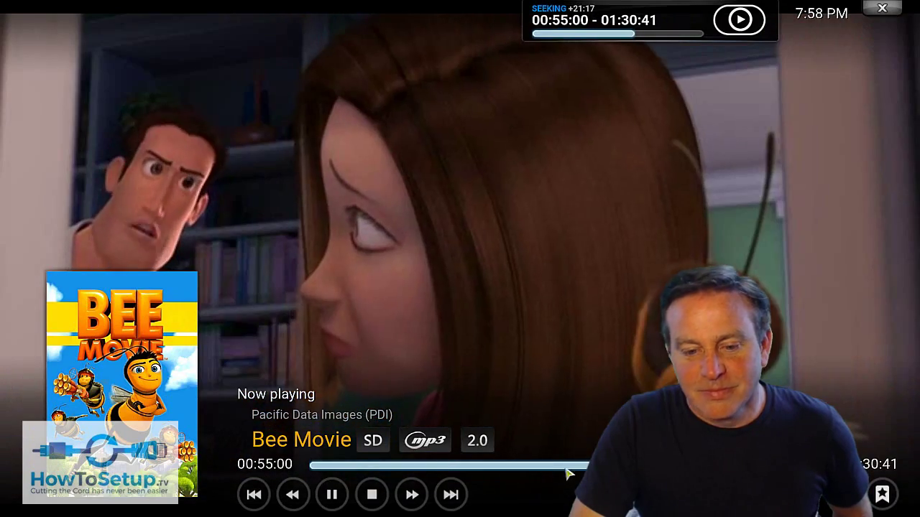
click(371, 495)
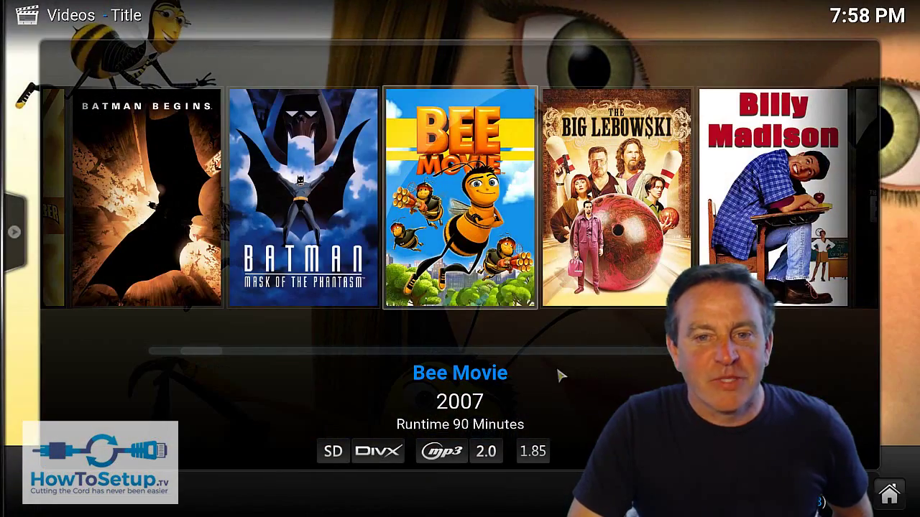
- Browse the movie titles from Bee Movie to Crash and return to the home screen
scroll(608, 232, down, 7)
scroll(608, 232, down, 4)
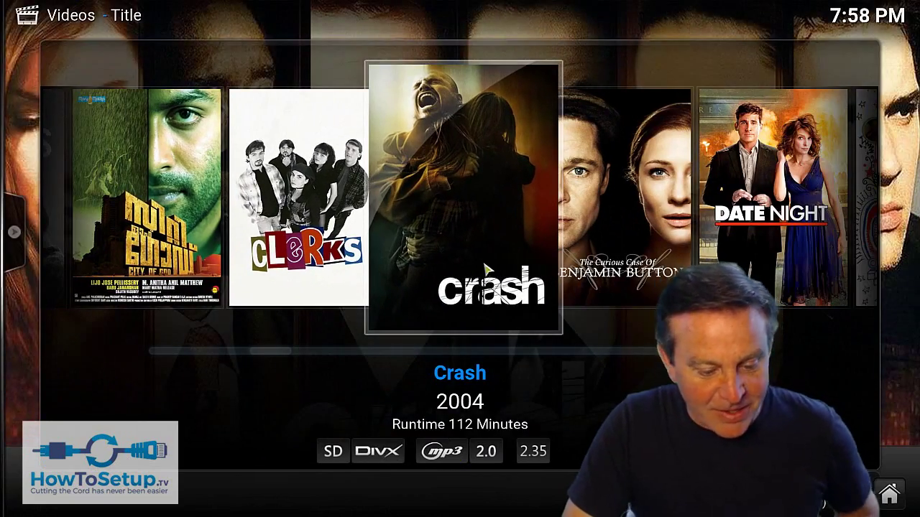
key(Escape)
- Play the recently added Rolling Stones album Some Girls and switch the home menu back to Movies
scroll(483, 323, down, 2)
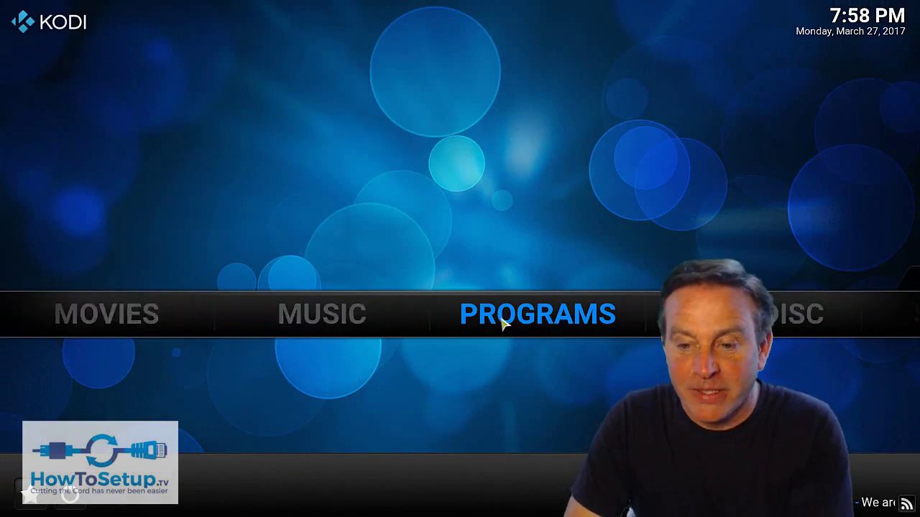
mouse_move(286, 313)
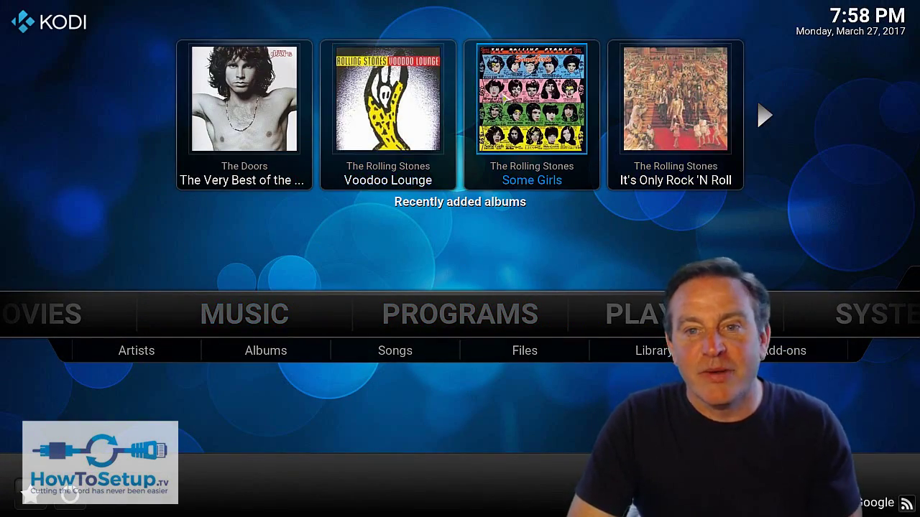
click(516, 101)
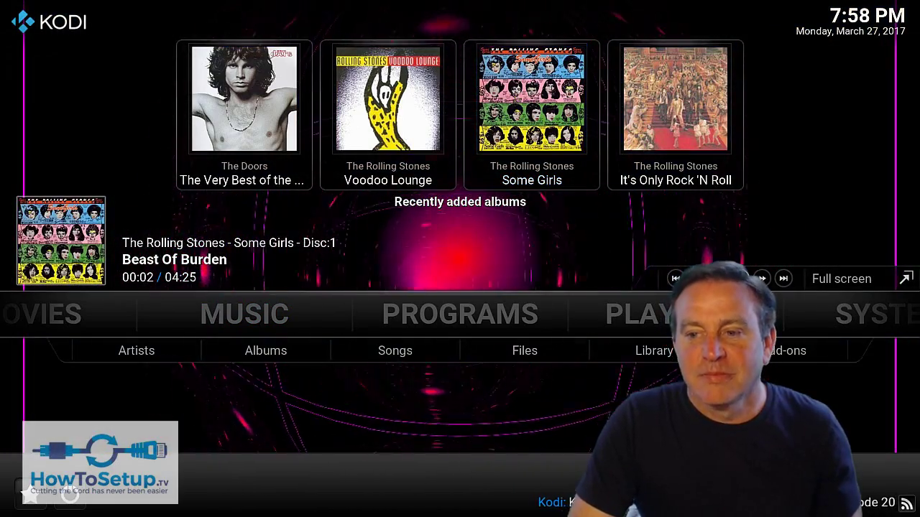
key(Left)
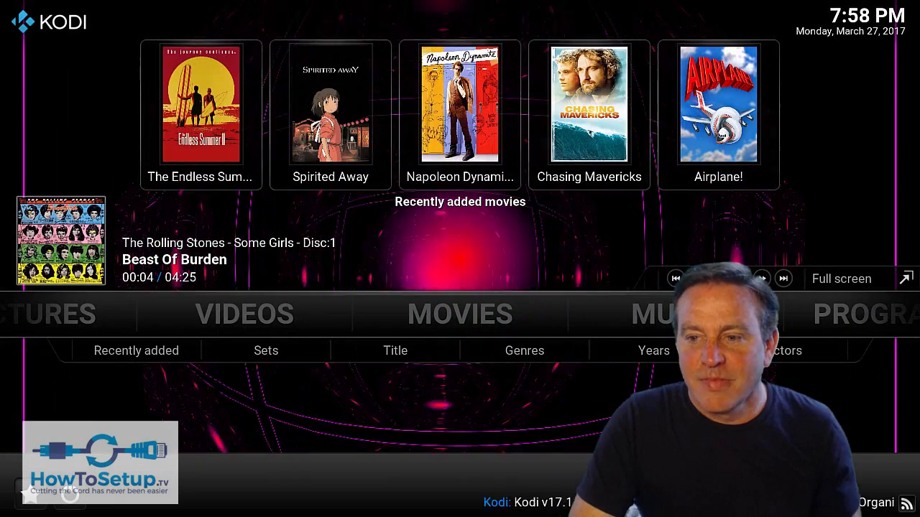
- Stop the music playback and exit Kodi
click(741, 278)
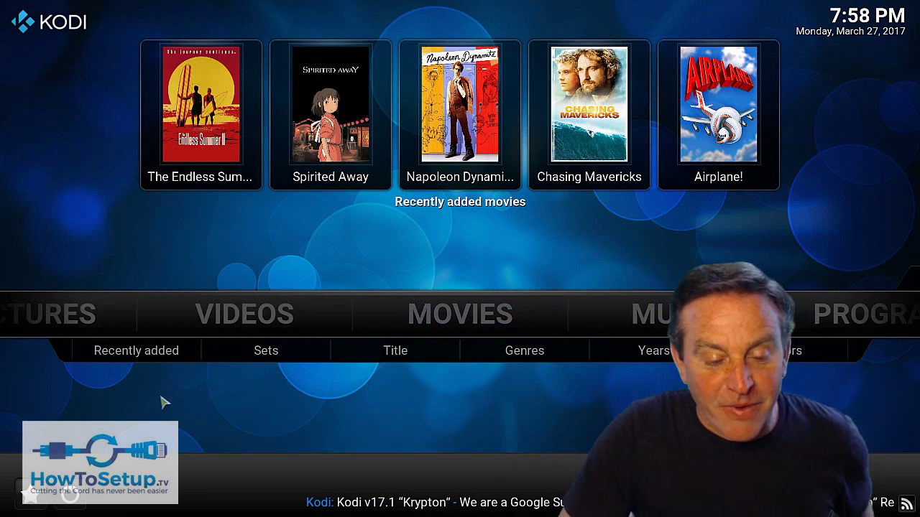
click(70, 495)
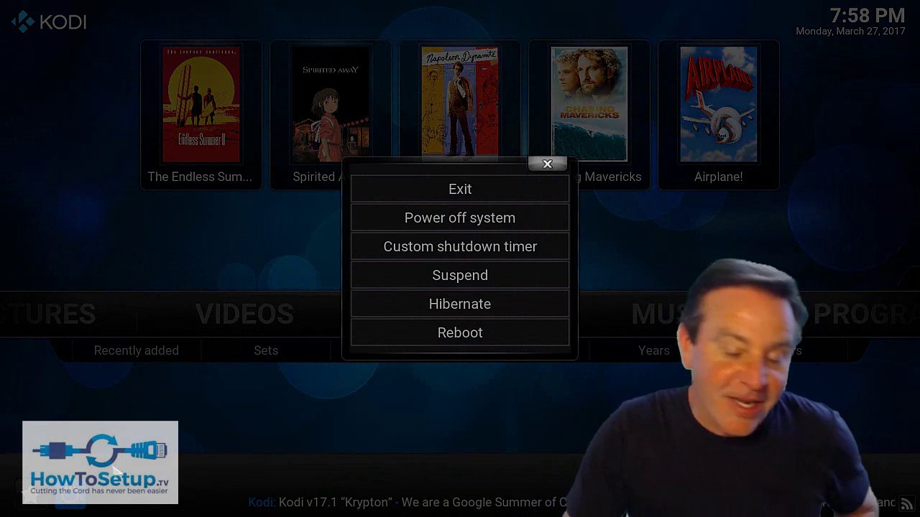
click(487, 194)
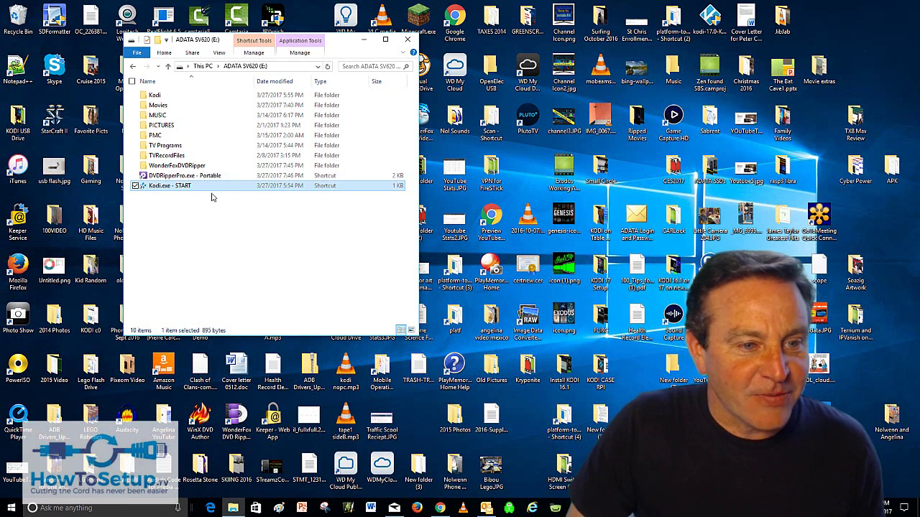
- Delete the DVDRipperPro.exe - Portable and Kodi.exe - START shortcuts from the ADATA SV620 drive
drag(215, 214, 174, 180)
right_click(174, 179)
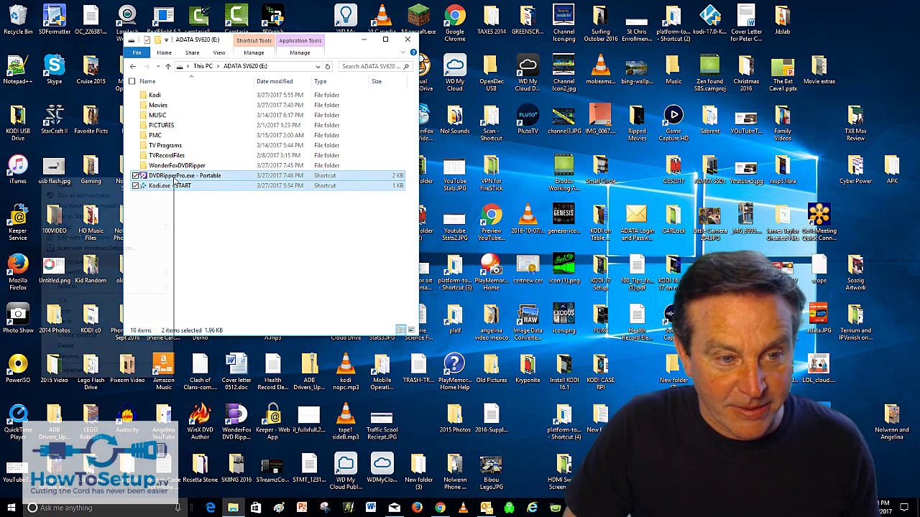
click(132, 346)
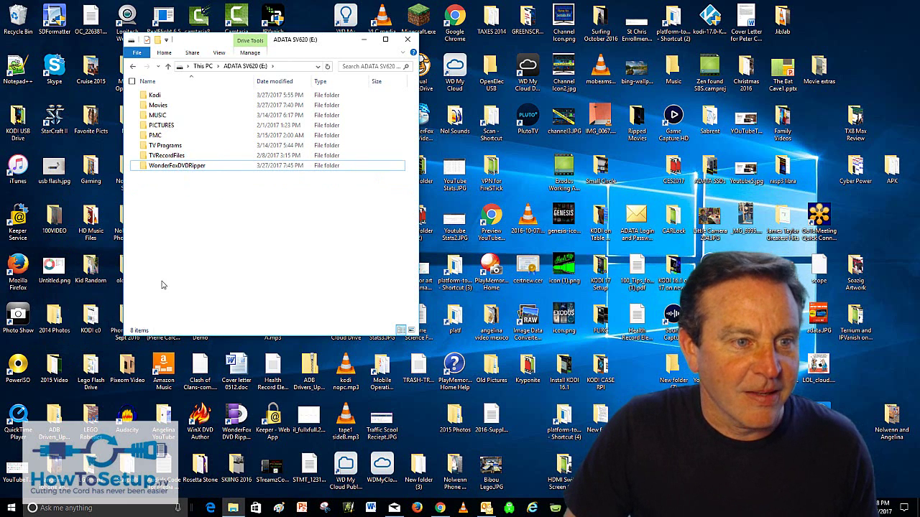
- Run Uninstall.exe from the Kodi folder on the ADATA drive and allow it to make changes to the device
click(182, 98)
double_click(182, 98)
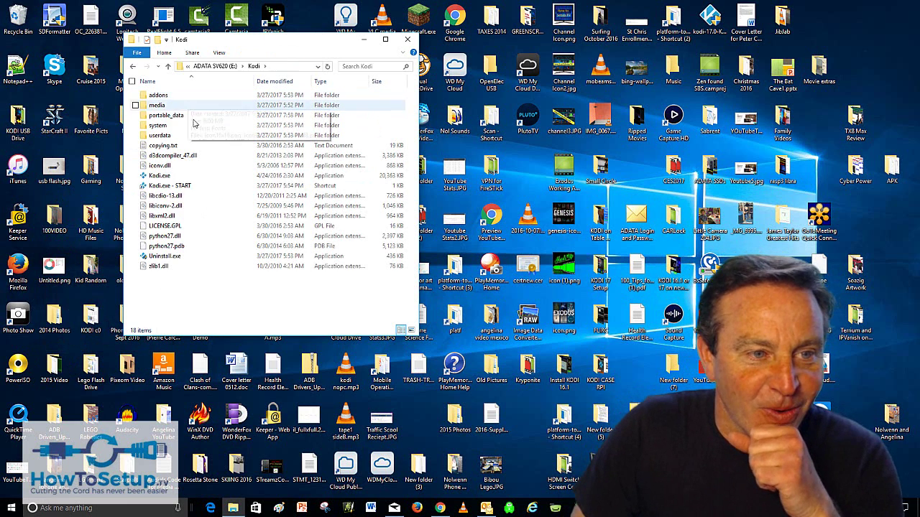
click(196, 258)
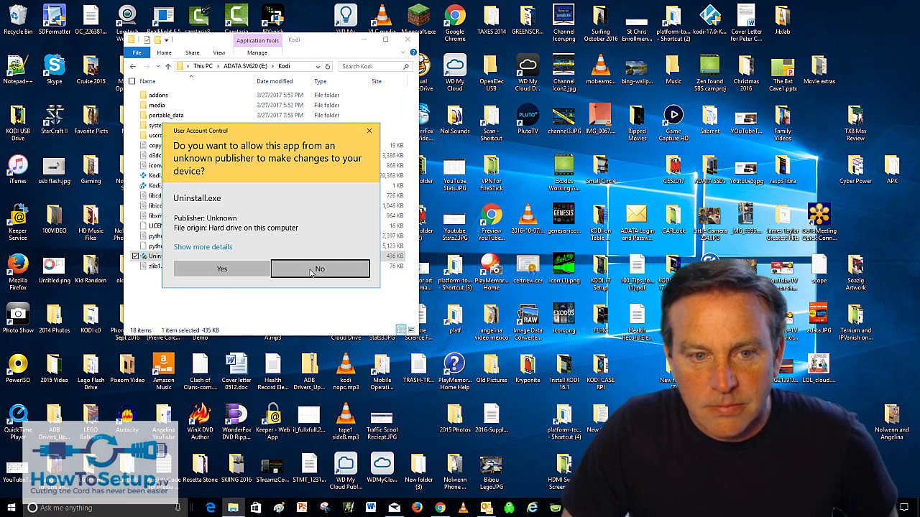
click(236, 269)
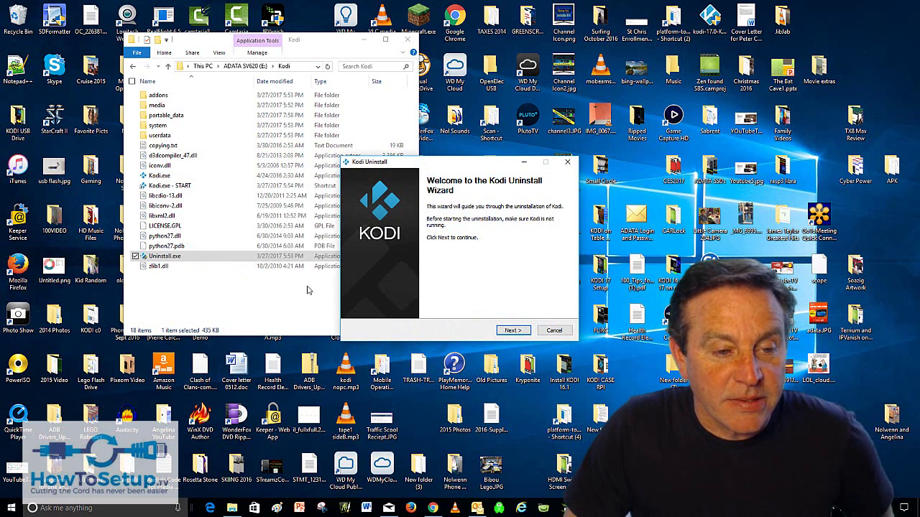
- Uninstall Kodi from E:\Kodi\ with the uninstall wizard, and close the wizard and the Kodi folder window
click(522, 331)
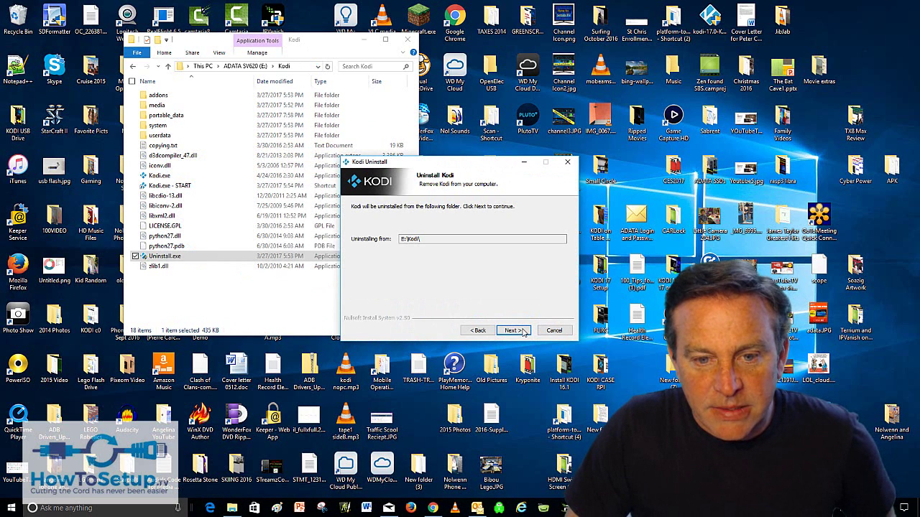
click(522, 331)
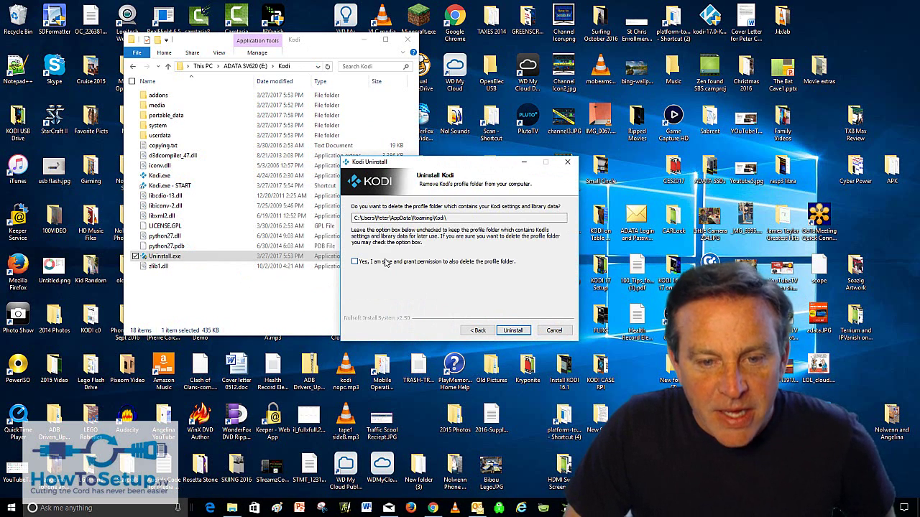
click(521, 331)
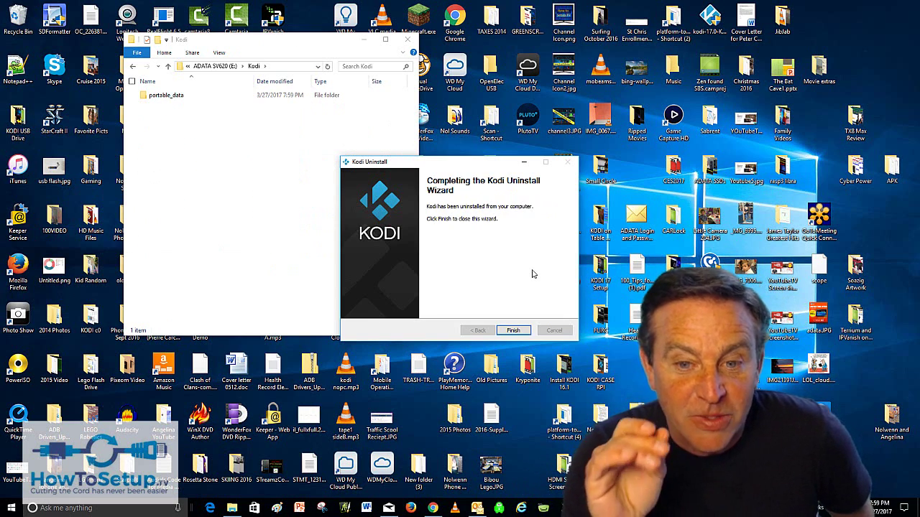
click(513, 331)
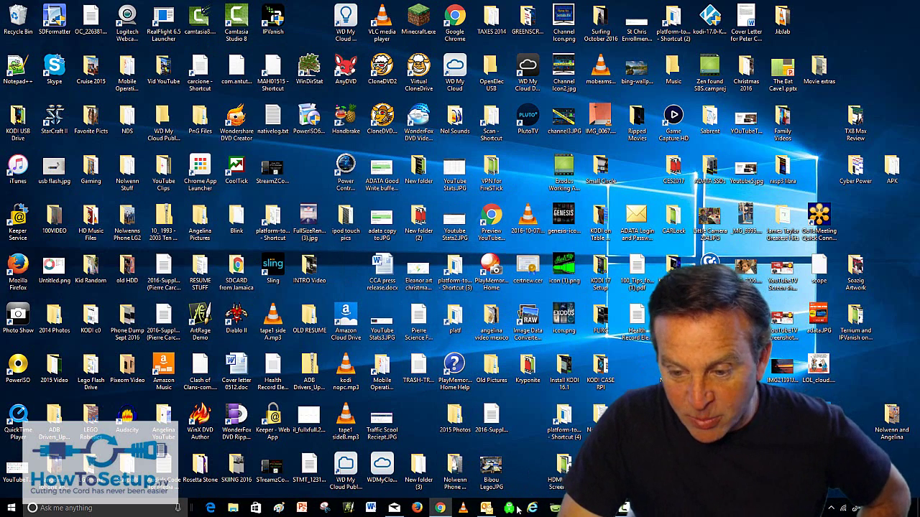
- Open the WonderFoxDVDRipper folder on the ADATA SV620 (E:) drive in File Explorer
click(233, 510)
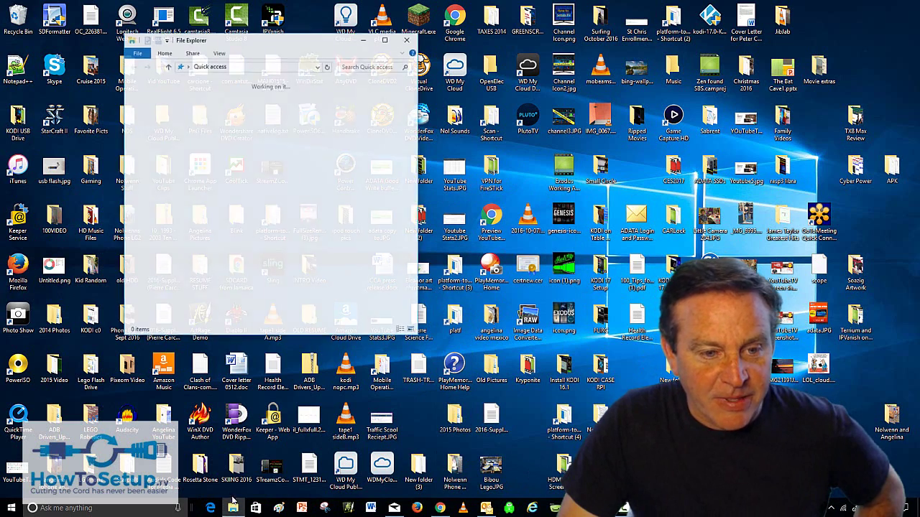
click(270, 112)
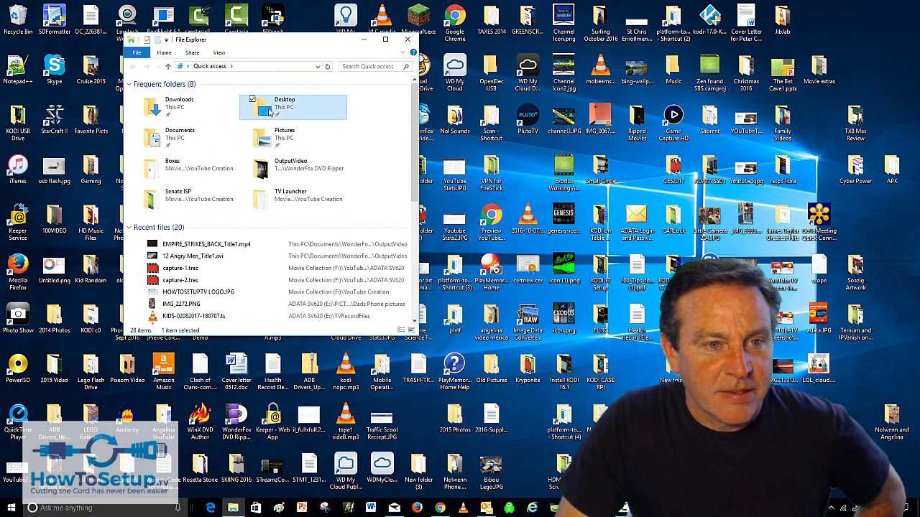
double_click(270, 111)
click(202, 66)
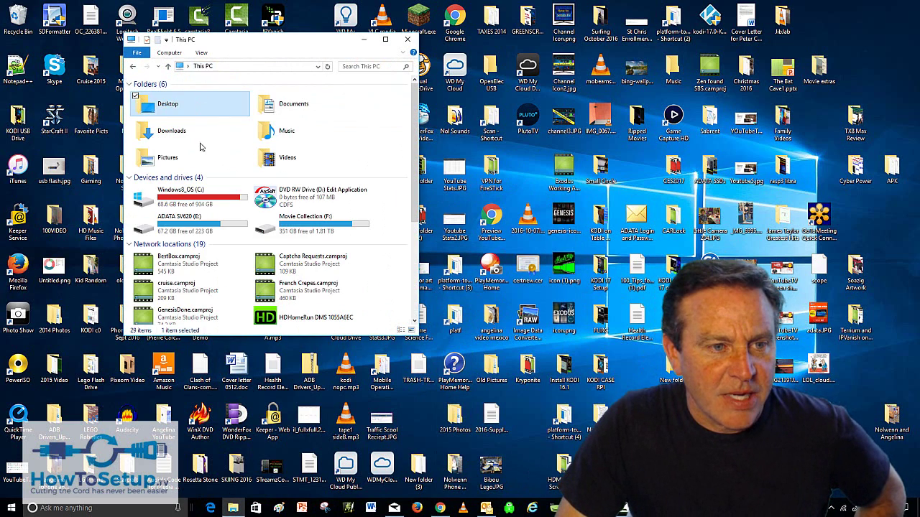
double_click(202, 229)
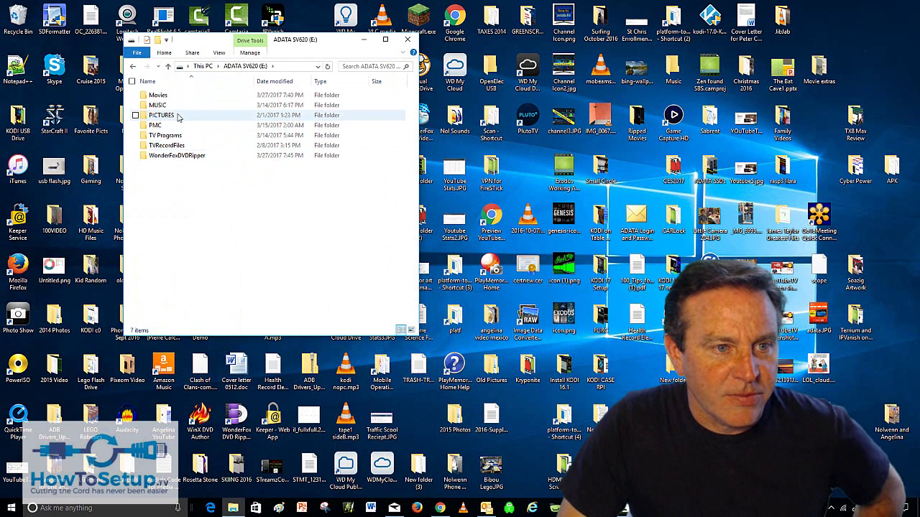
double_click(180, 157)
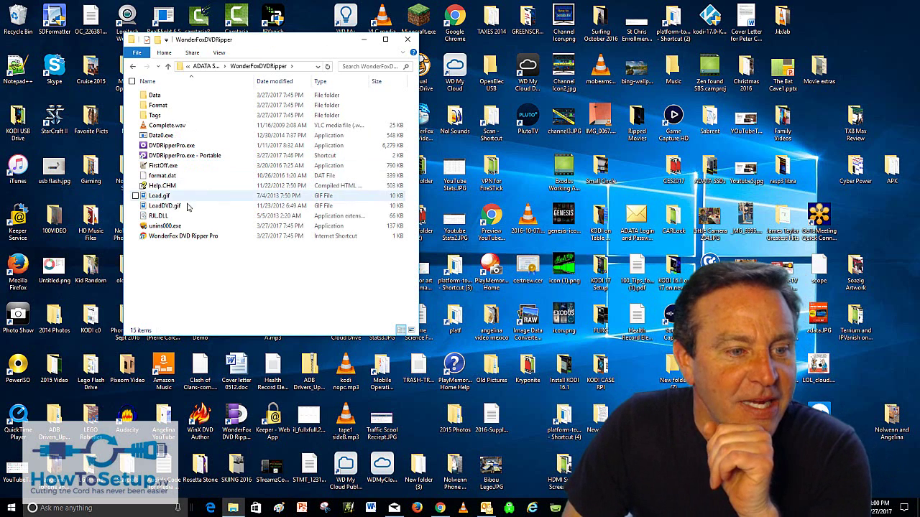
- Run unins000.exe from the WonderFoxDVDRipper folder and allow it to make changes to the device
click(184, 228)
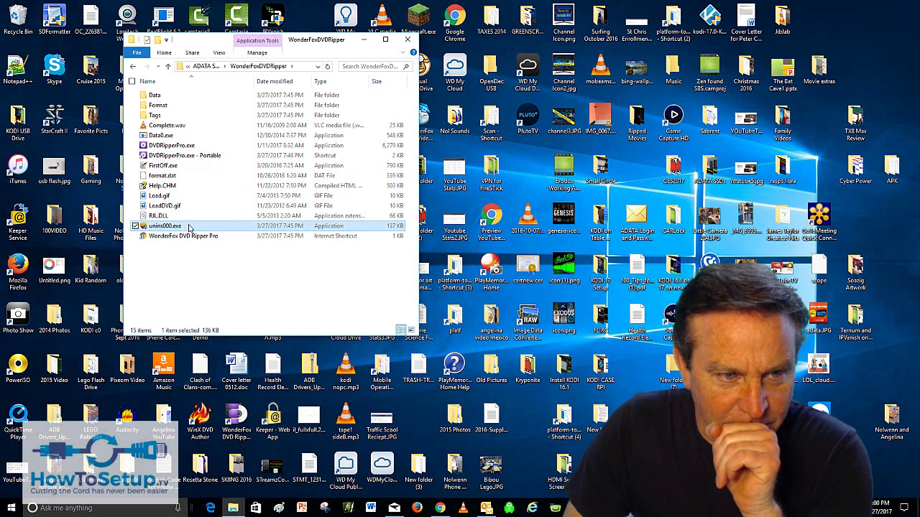
double_click(189, 228)
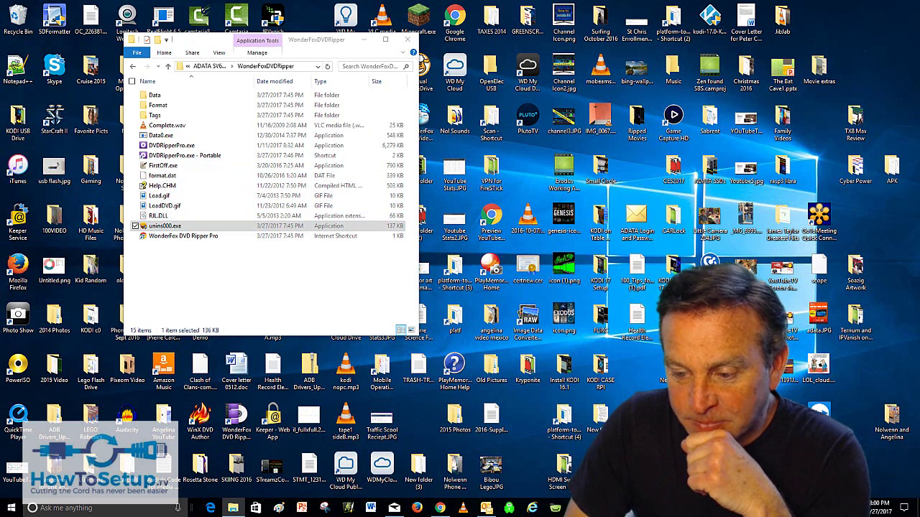
right_click(779, 509)
click(812, 462)
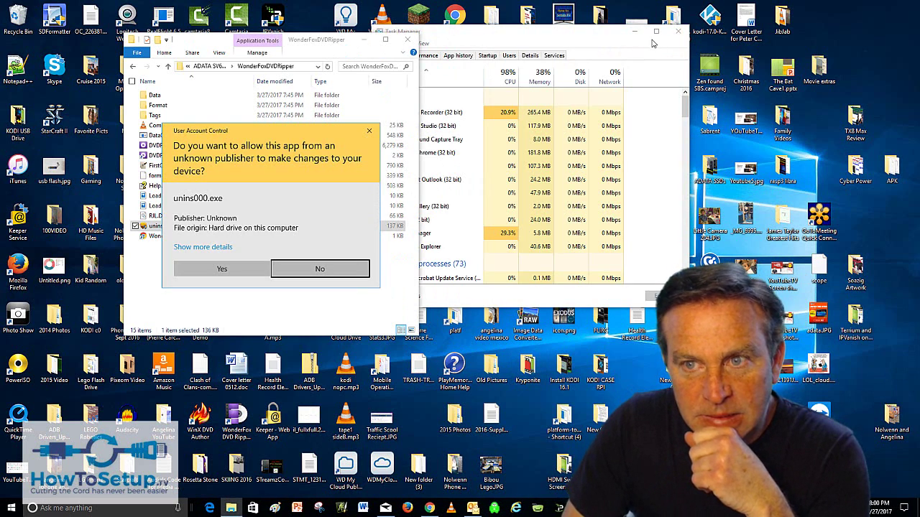
click(239, 269)
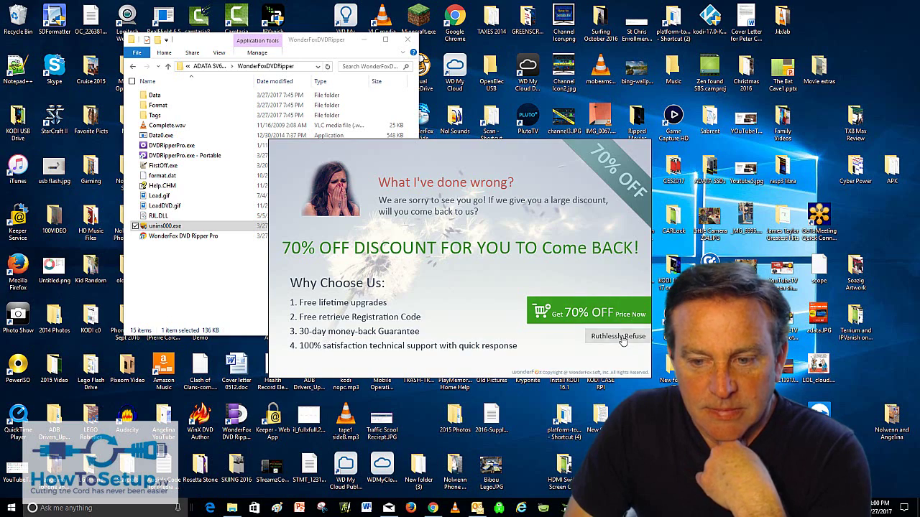
- Refuse the 70% discount offer, confirm the complete removal of WonderFox DVD Ripper Pro, and close its uninstall web page and final message
click(618, 336)
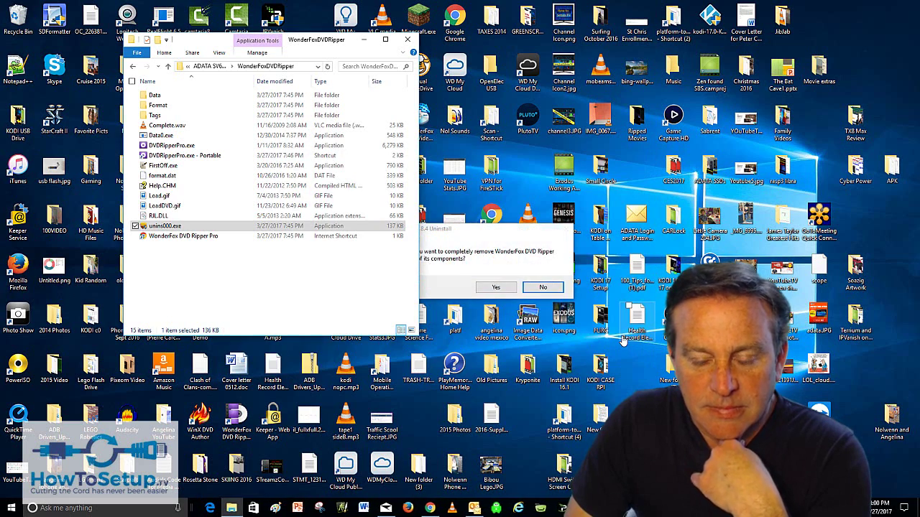
click(504, 291)
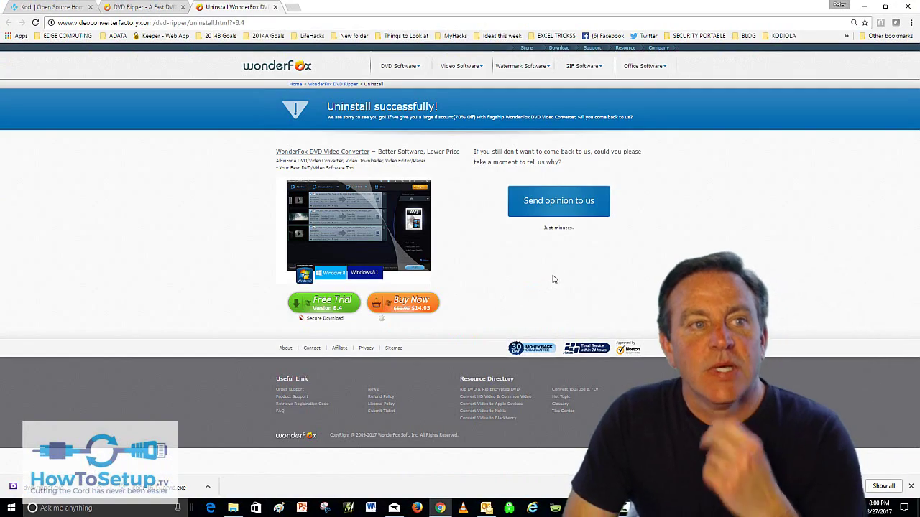
click(276, 7)
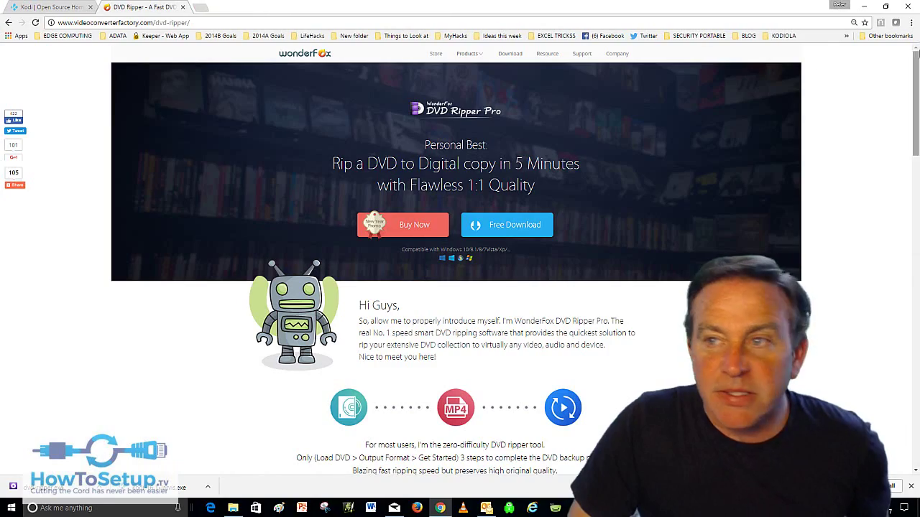
click(866, 7)
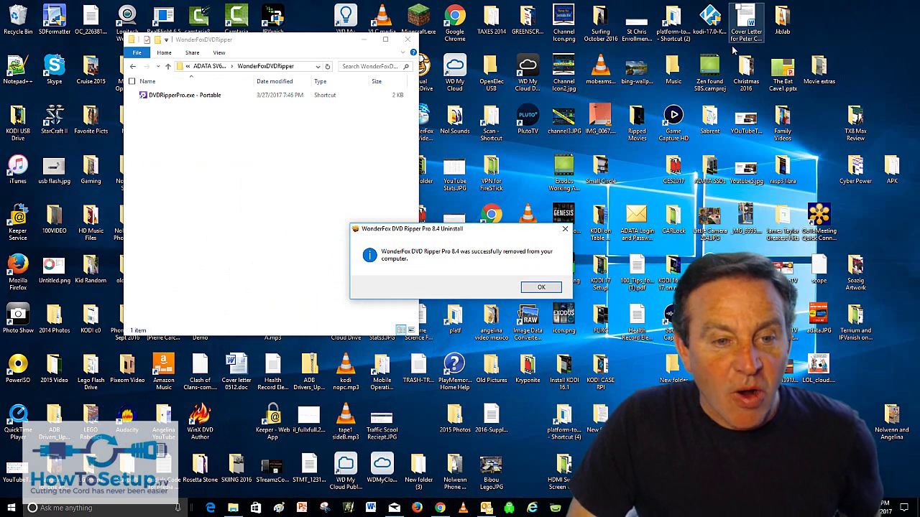
click(542, 287)
- Delete the leftover WonderFoxDVDRipper folder from the ADATA SV620 drive
click(218, 96)
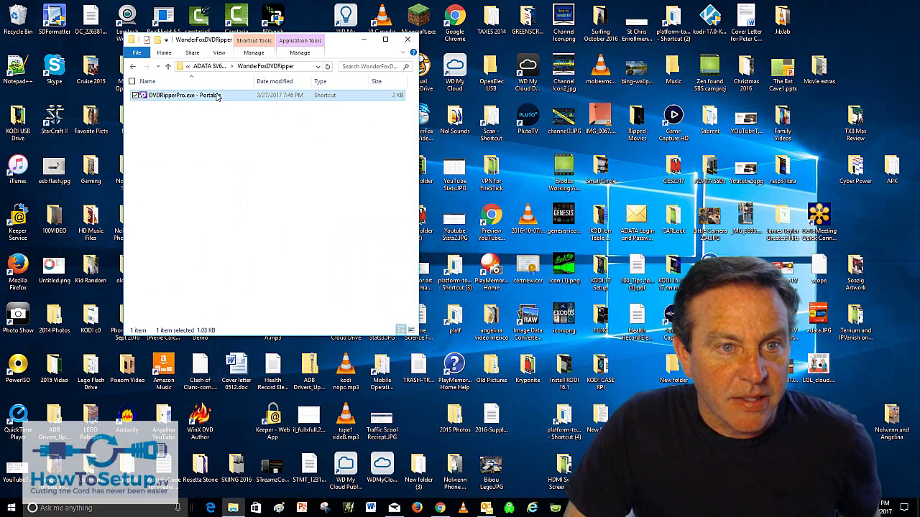
click(225, 67)
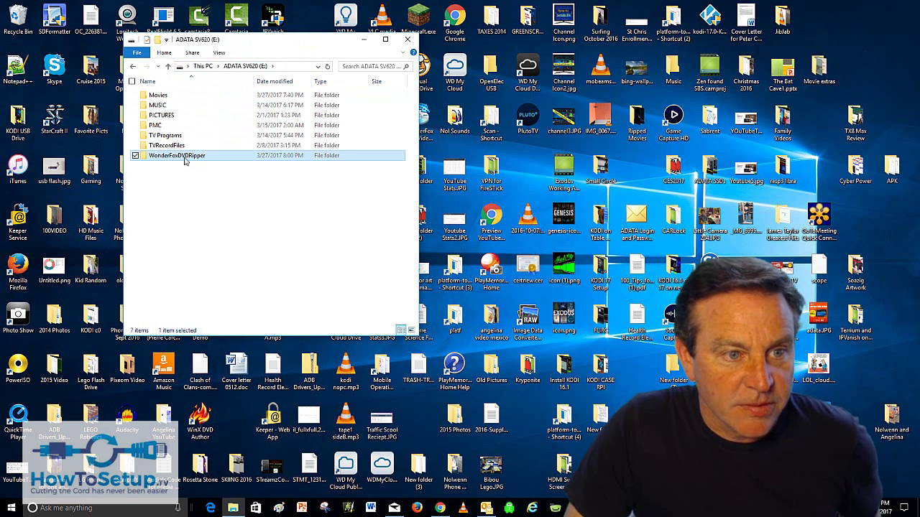
right_click(188, 158)
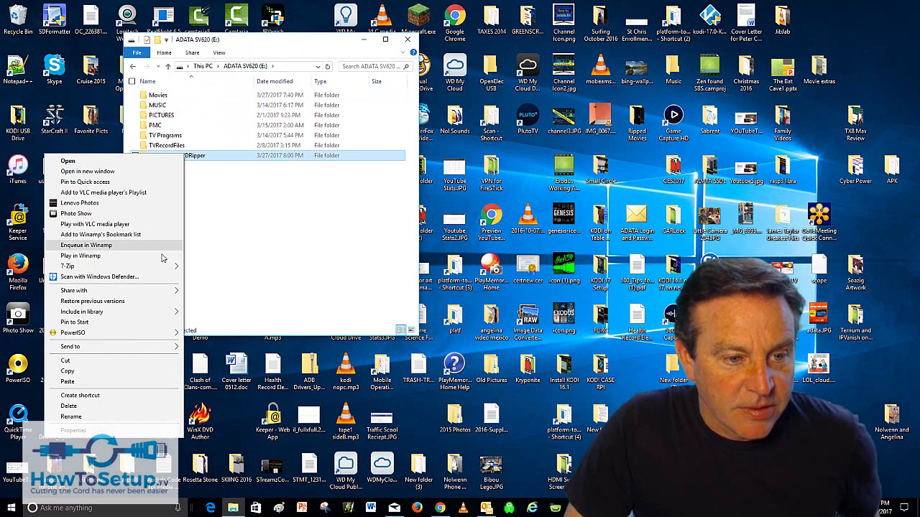
click(117, 411)
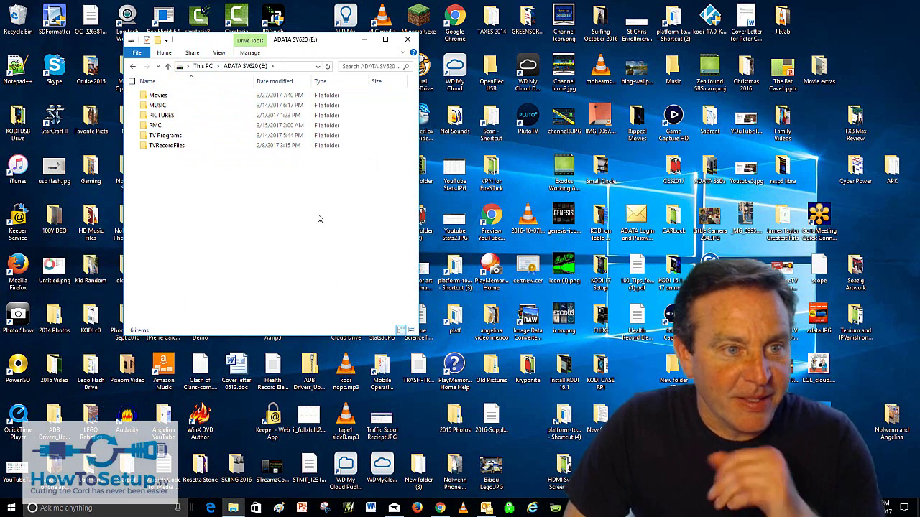
- Copy The Croods (2013).m4v from the desktop's Ripped Movies folder into the Movies folder on the ADATA drive
double_click(173, 96)
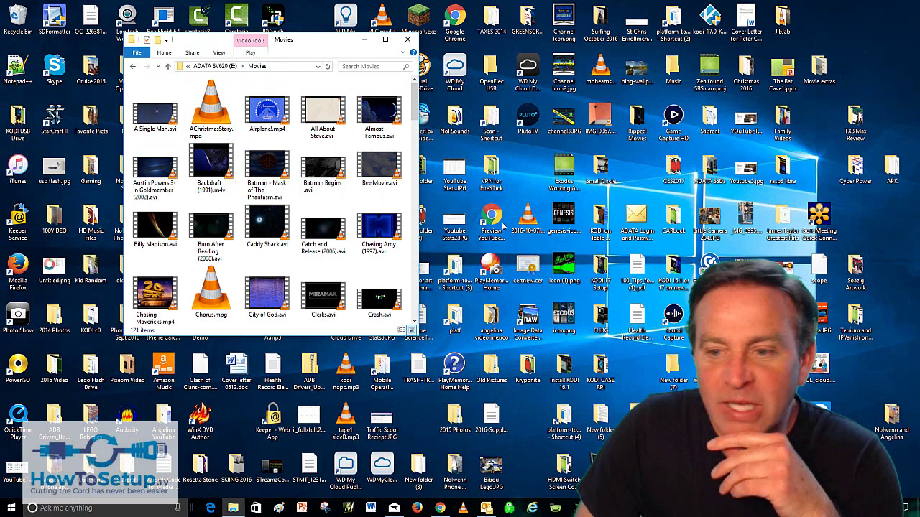
double_click(639, 118)
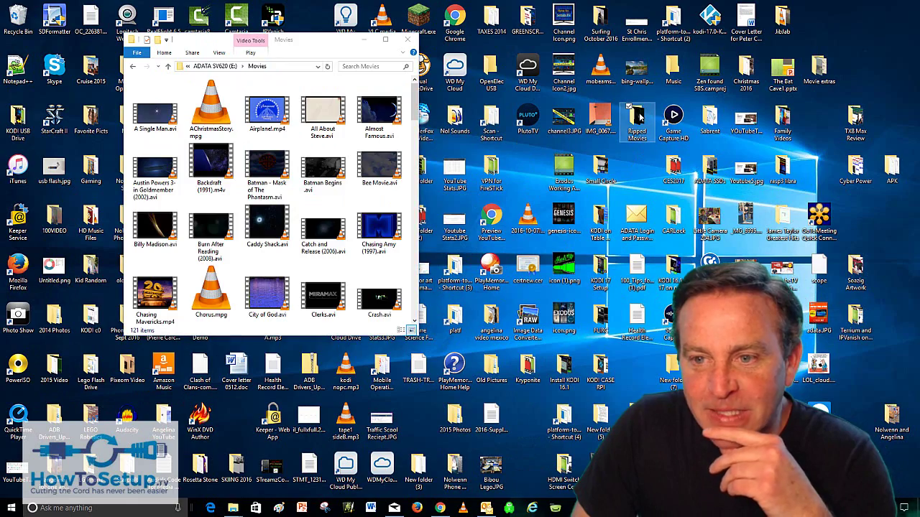
drag(302, 56, 677, 49)
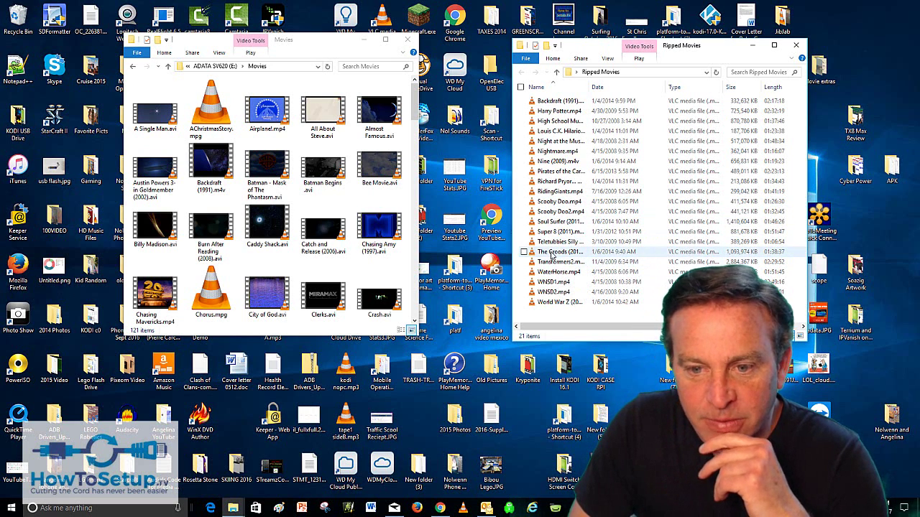
click(551, 255)
drag(552, 255, 296, 206)
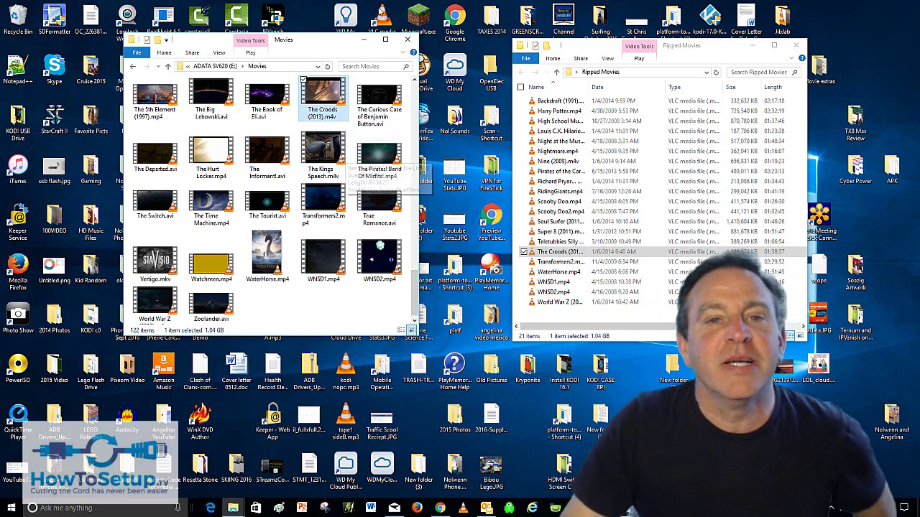
- Look through the Movies folder and the artist folders inside MUSIC on the ADATA drive
scroll(273, 143, up, 10)
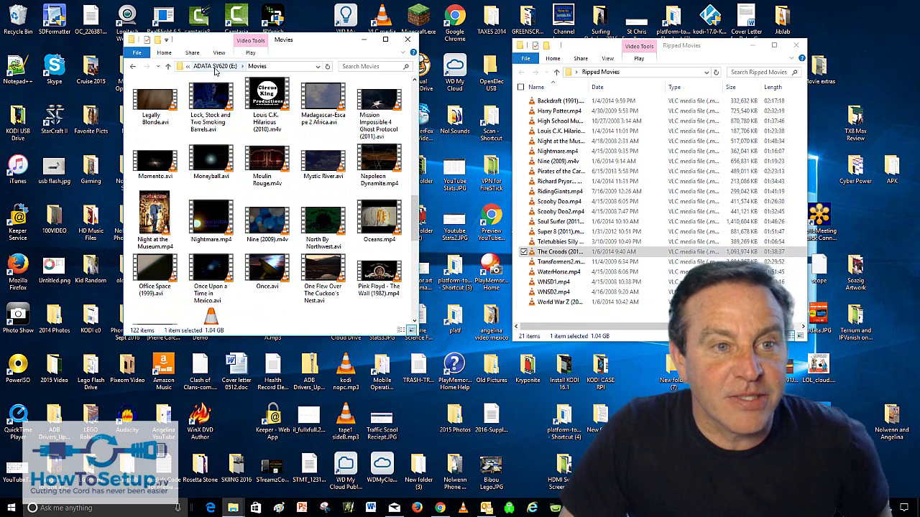
click(214, 66)
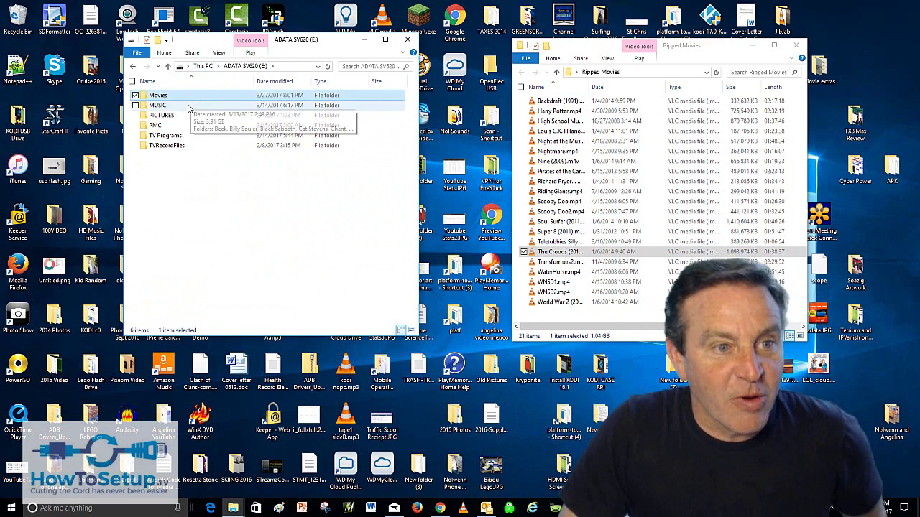
double_click(188, 104)
scroll(273, 123, down, 5)
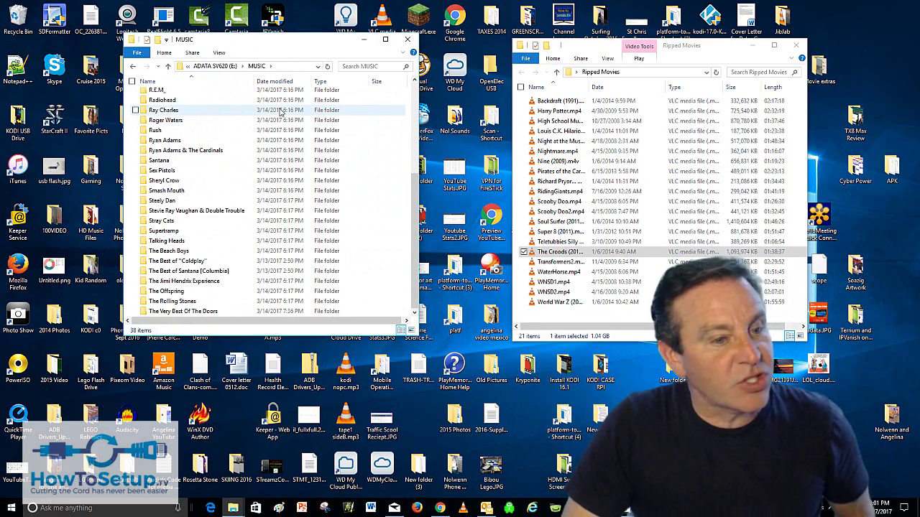
scroll(278, 123, up, 1)
scroll(279, 124, up, 5)
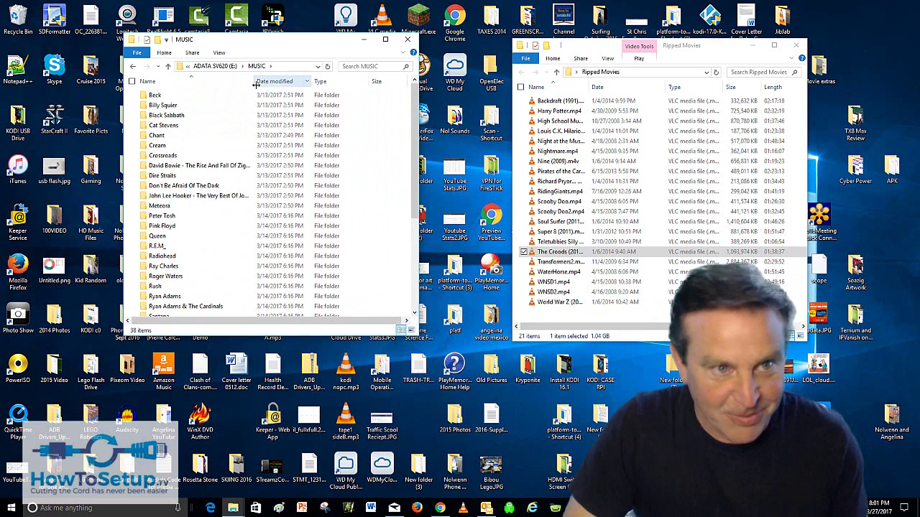
- Check the size of the MUSIC folder on the ADATA drive in its properties
click(199, 66)
right_click(173, 108)
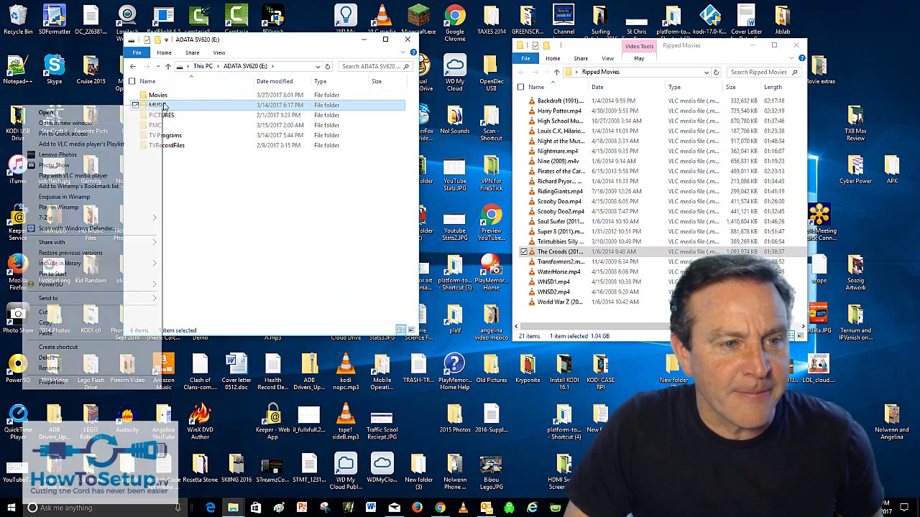
click(133, 382)
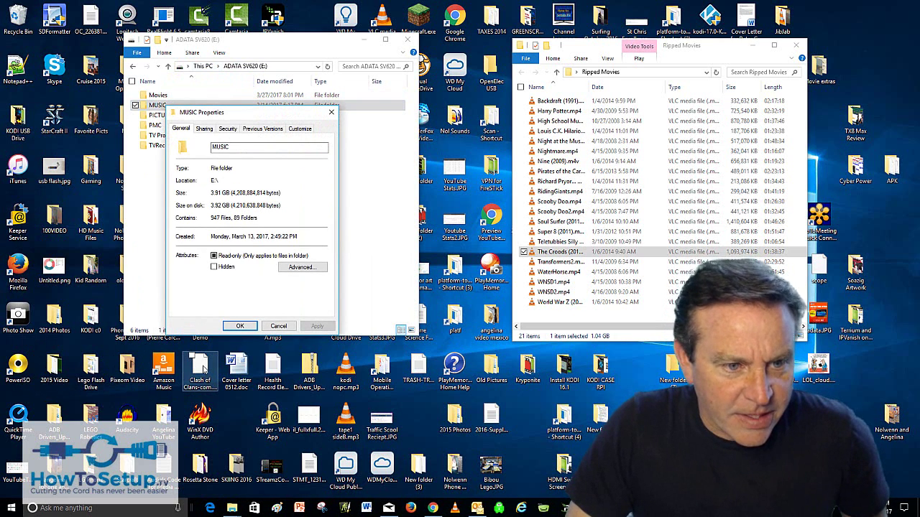
click(278, 326)
- Check the size of the Movies folder on the ADATA drive in its properties
click(160, 96)
right_click(165, 96)
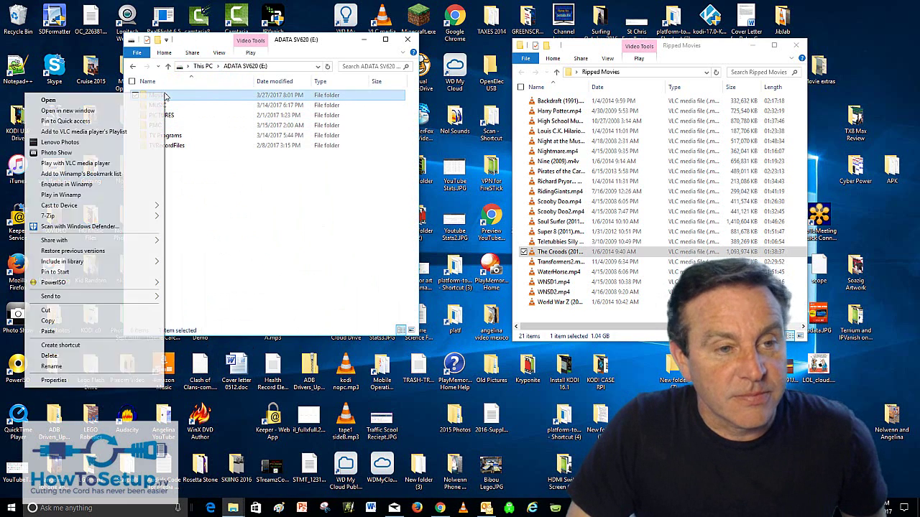
click(147, 380)
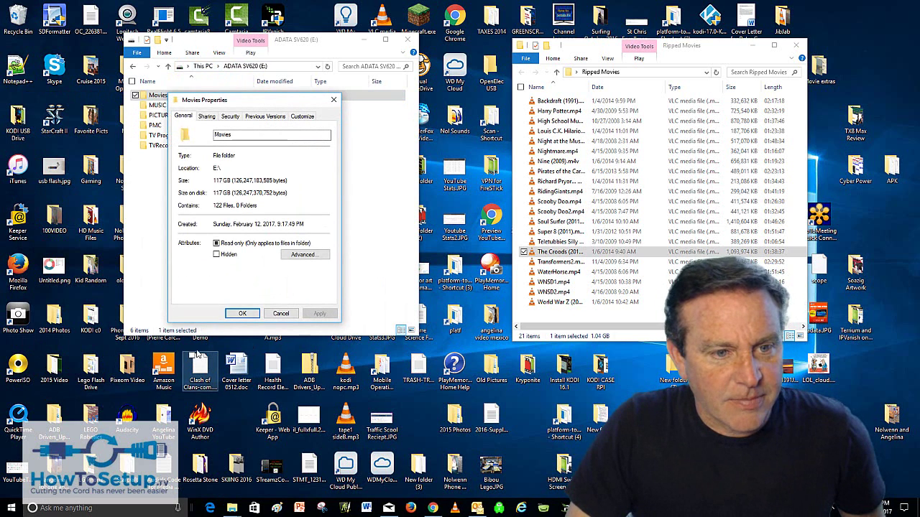
click(283, 313)
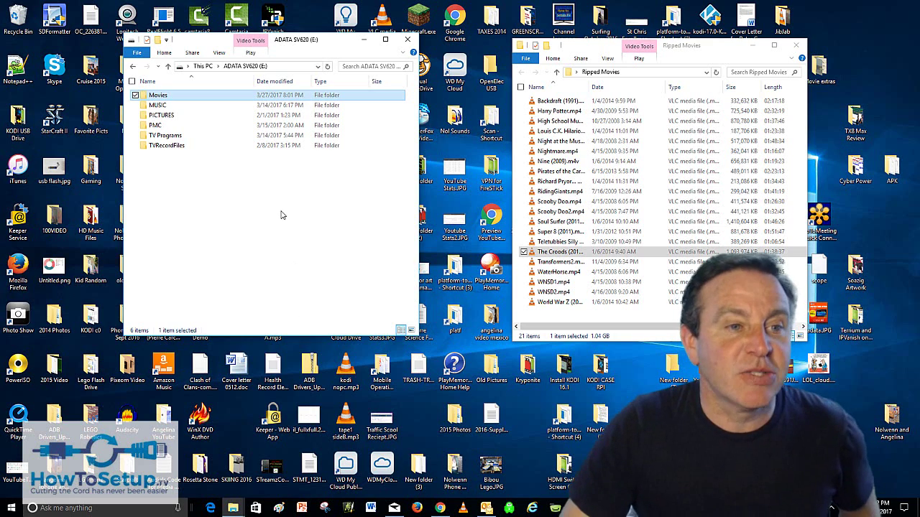
- Close the Ripped Movies window, open the Downloads page of kodi.tv in Chrome, and look over the available platform builds
click(795, 45)
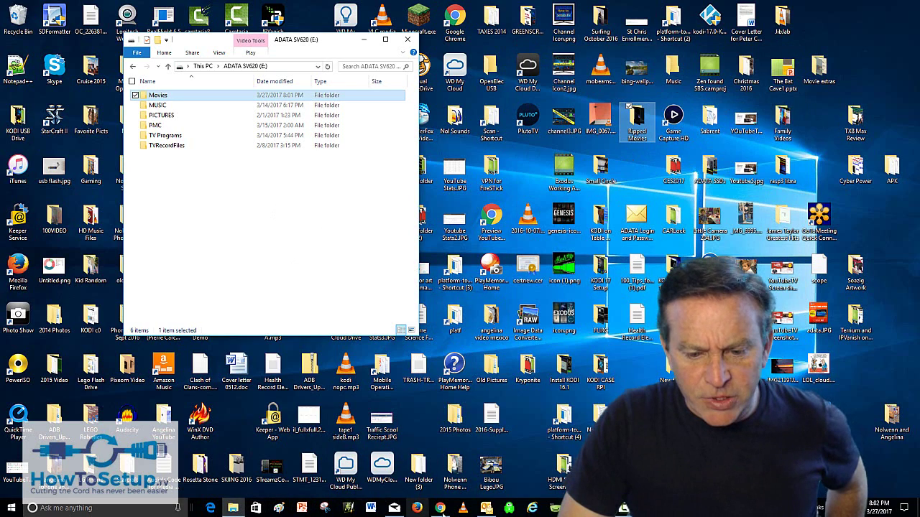
click(440, 508)
click(83, 8)
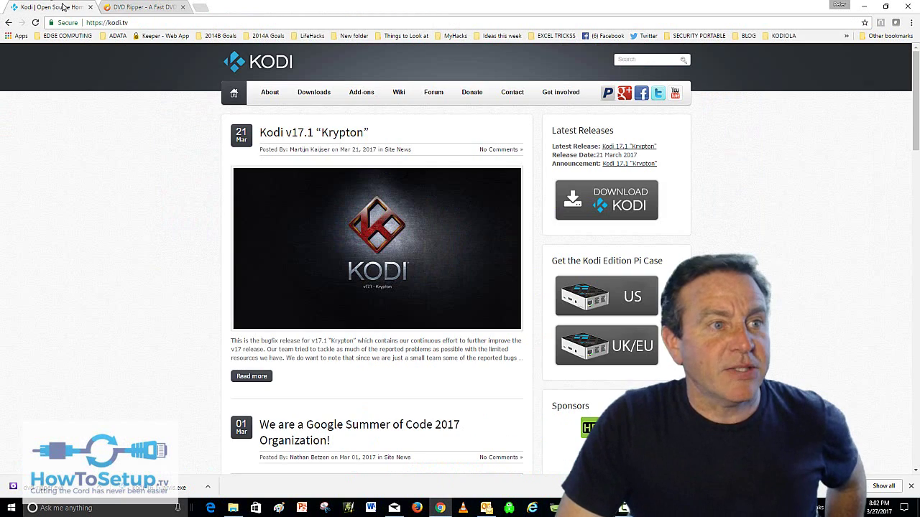
click(319, 93)
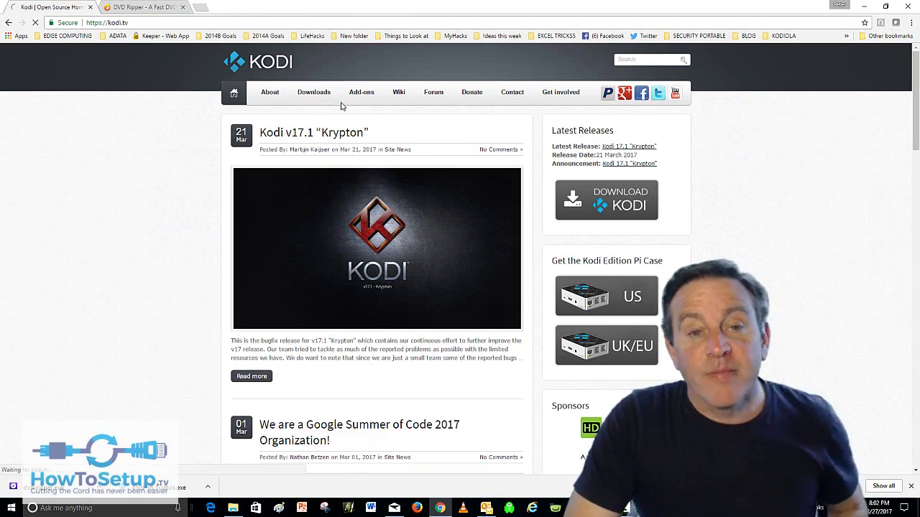
scroll(368, 144, down, 5)
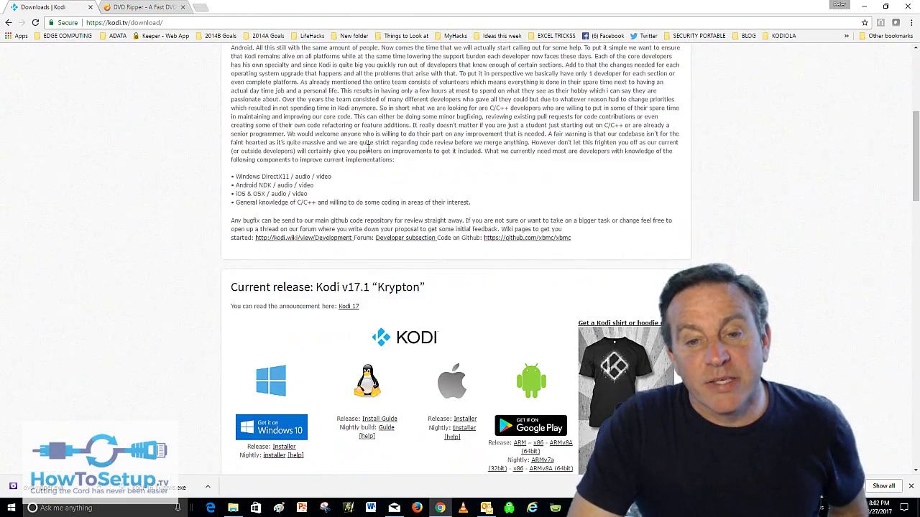
scroll(368, 144, down, 8)
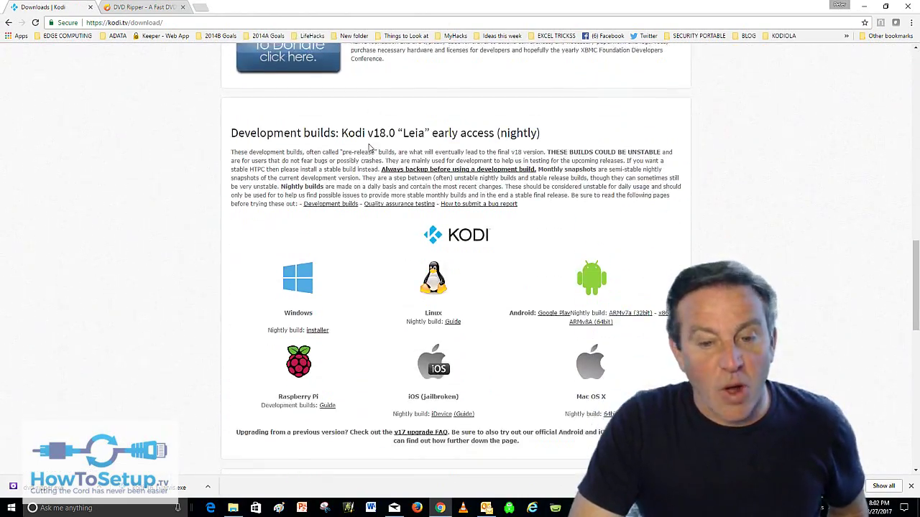
- Open the win32 folder of Kodi's older releases, request the kodi-16.1-Jarvis.exe download, and cancel saving it
scroll(370, 141, down, 7)
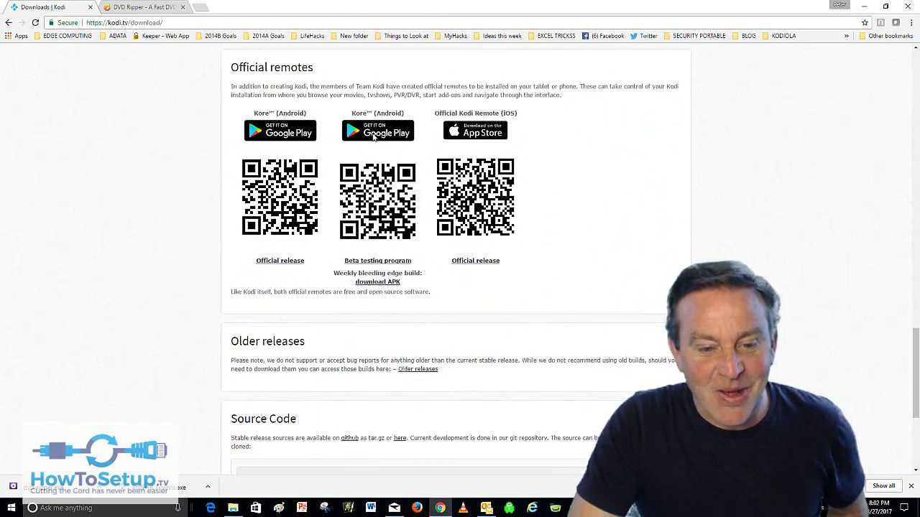
click(424, 260)
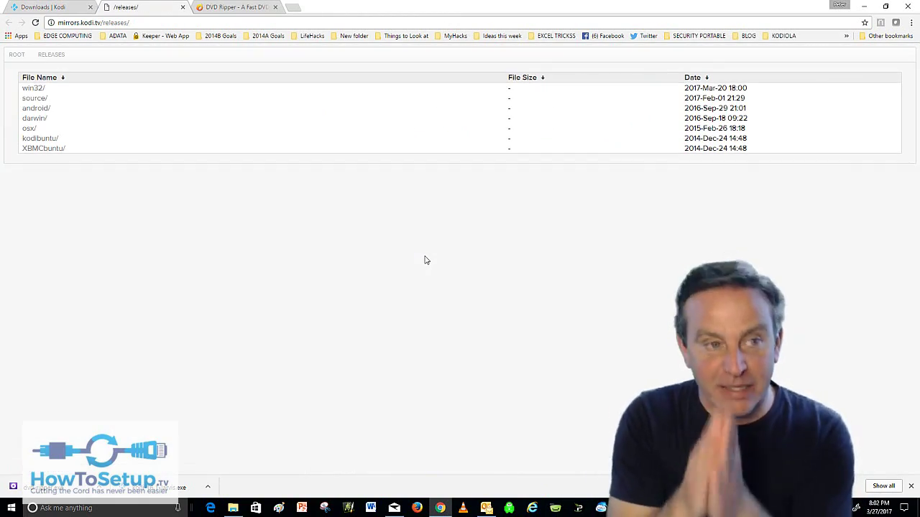
click(34, 87)
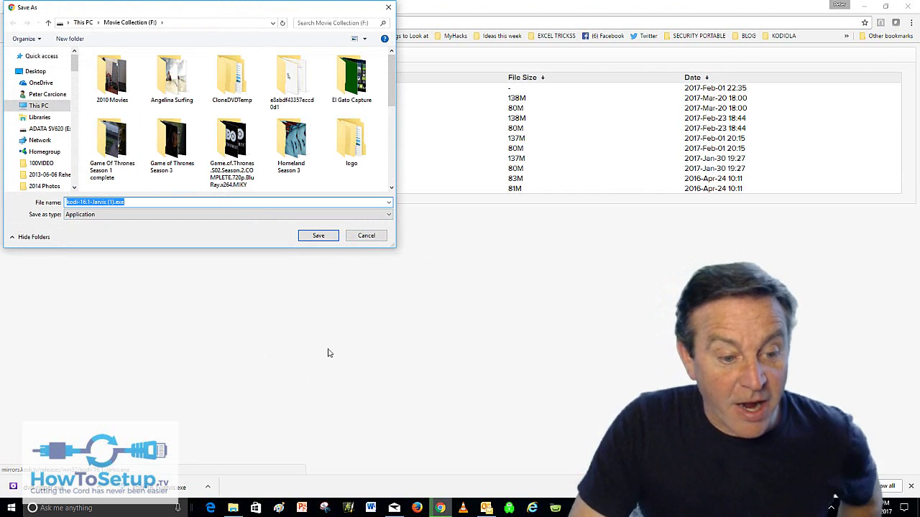
click(368, 237)
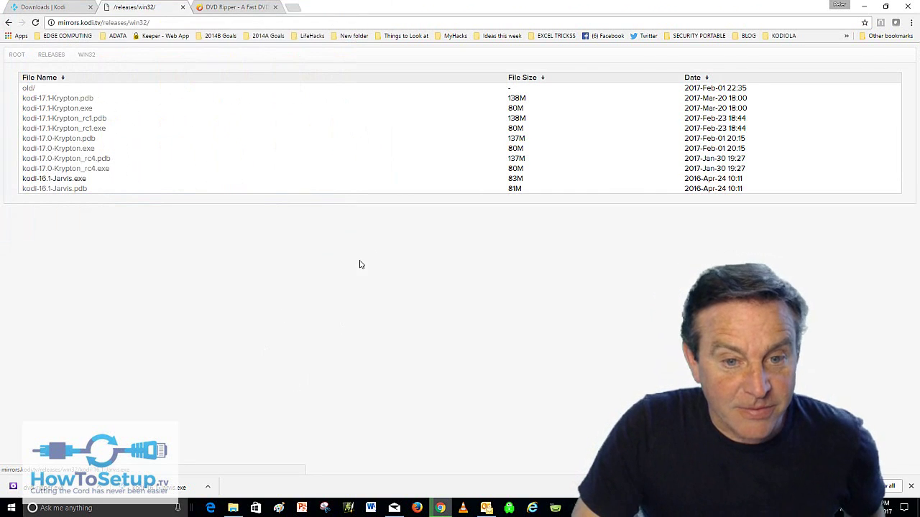
- Show the already downloaded kodi-16.1-Jarvis.exe in its folder on the Movie Collection drive
click(209, 488)
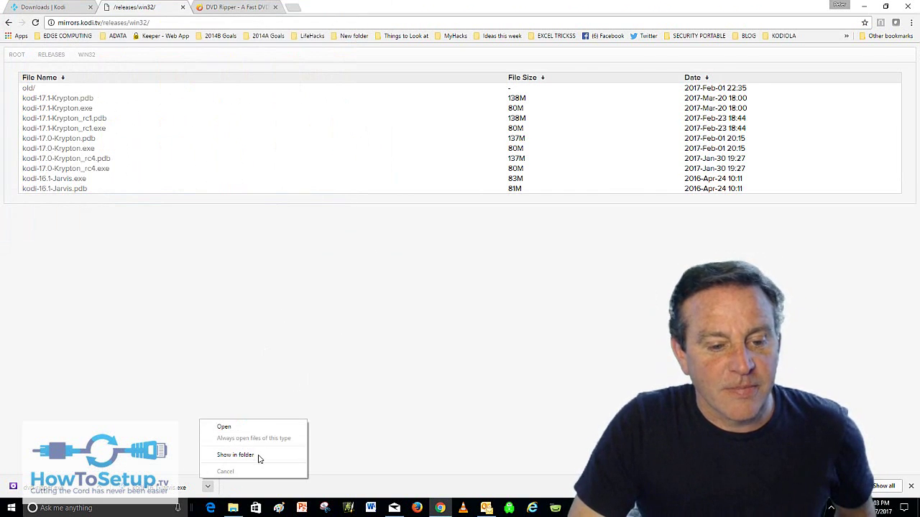
click(248, 456)
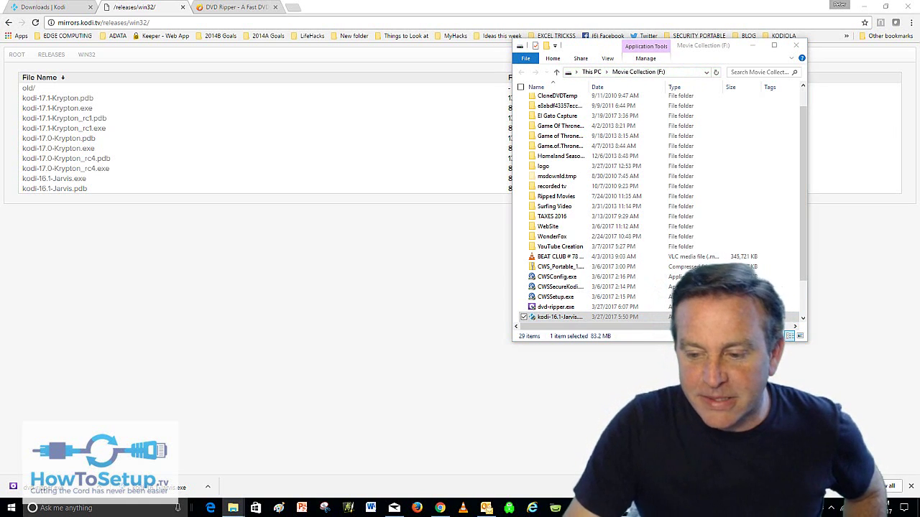
- Open Task Manager and move its window away from the Movie Collection folder window
right_click(771, 507)
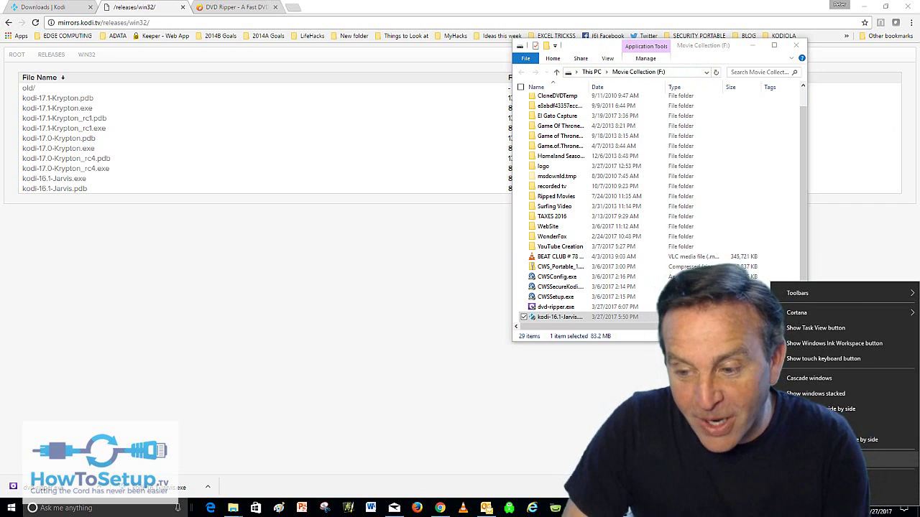
click(880, 460)
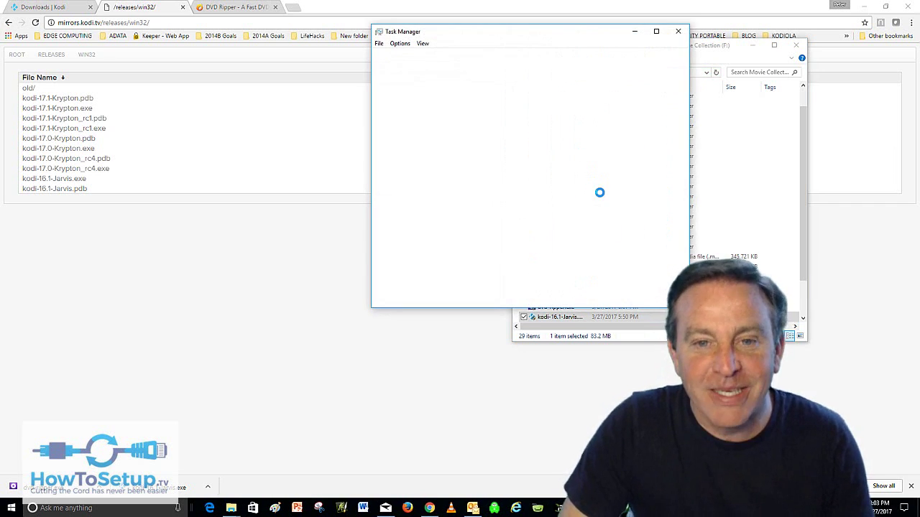
drag(580, 36, 277, 51)
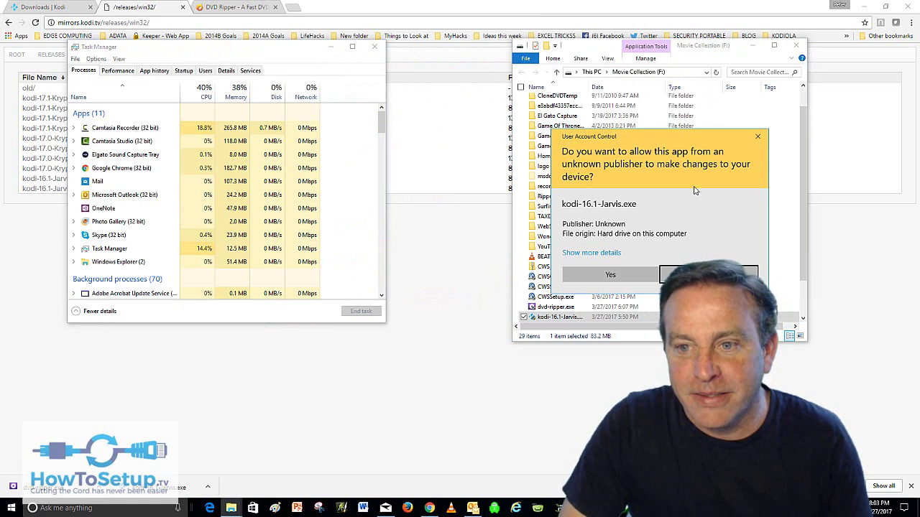
- Allow kodi-16.1-Jarvis.exe to make changes, accept the license agreement, and proceed to the install location with the default components
click(637, 275)
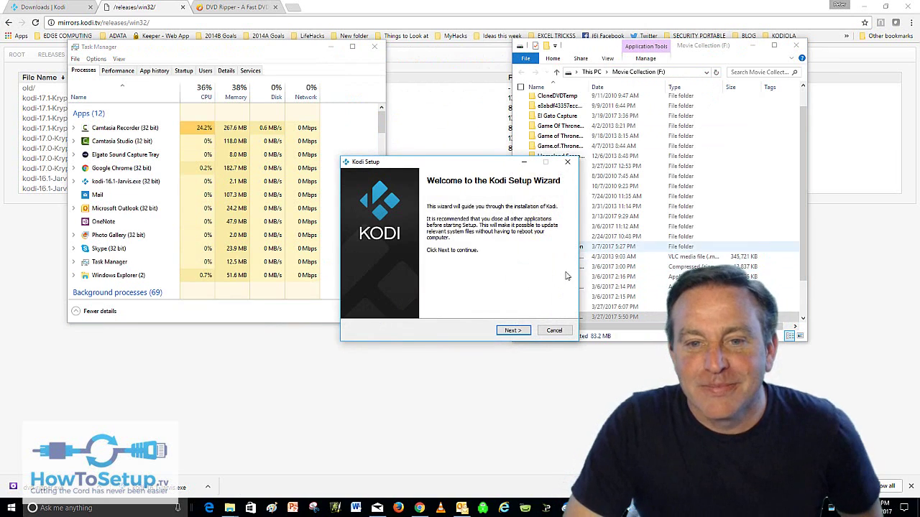
click(519, 330)
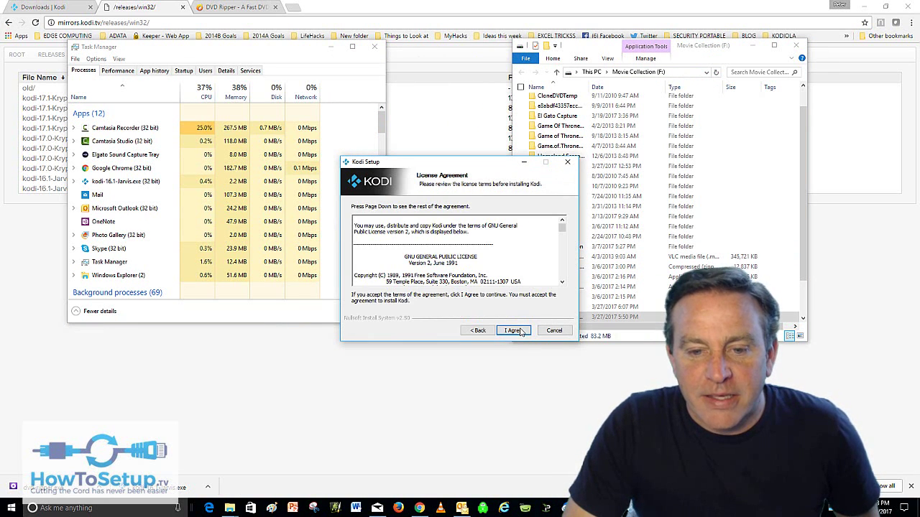
click(521, 331)
click(511, 330)
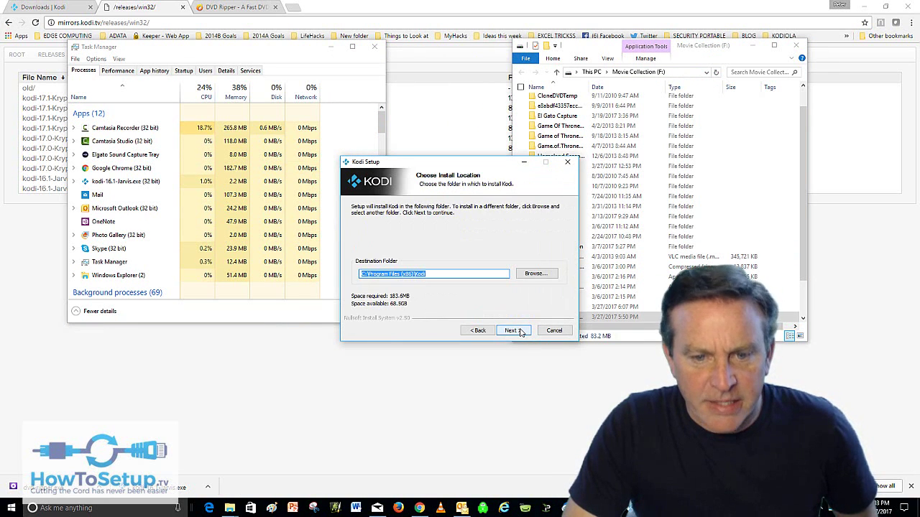
- Replace the Kodi installer's destination folder with e:\KODI so it installs to the ADATA drive
click(399, 274)
drag(399, 274, 327, 272)
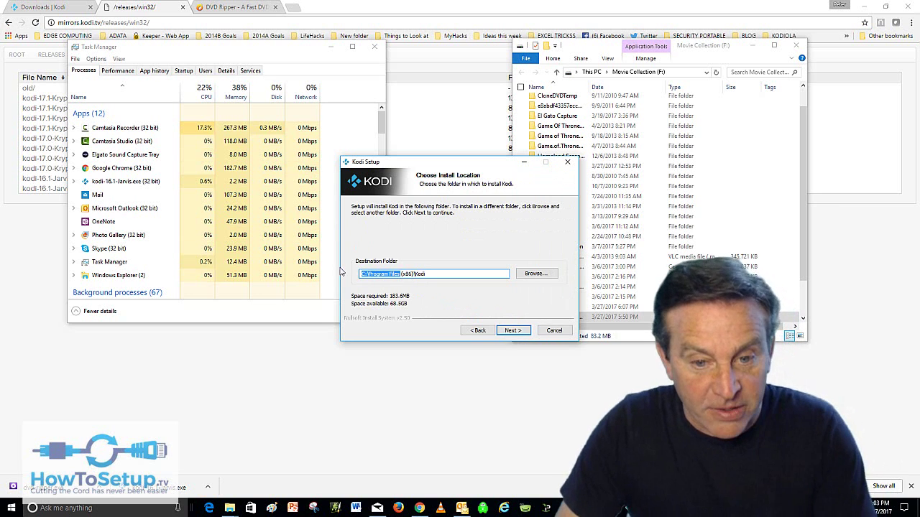
text(e:\)
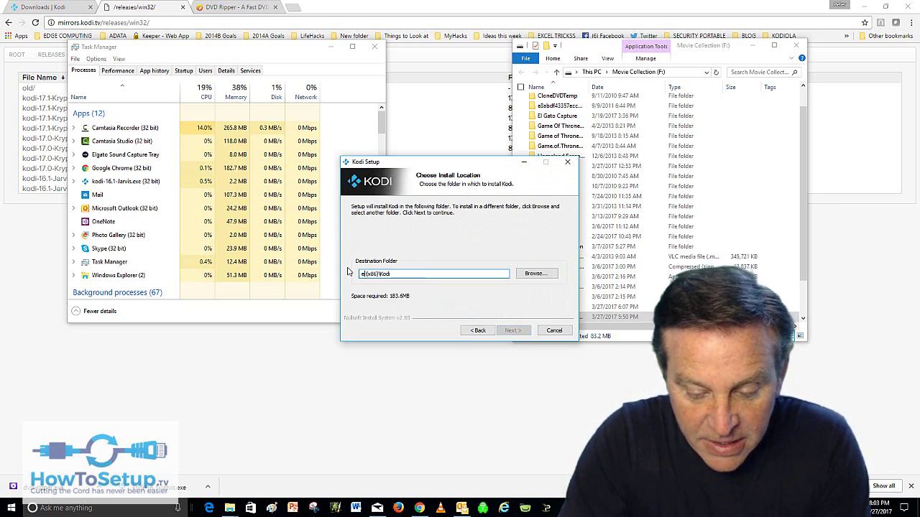
key(Delete)
key(Delete)
key(Delete)
key(Delete)
key(Delete)
key(Delete)
key(Delete)
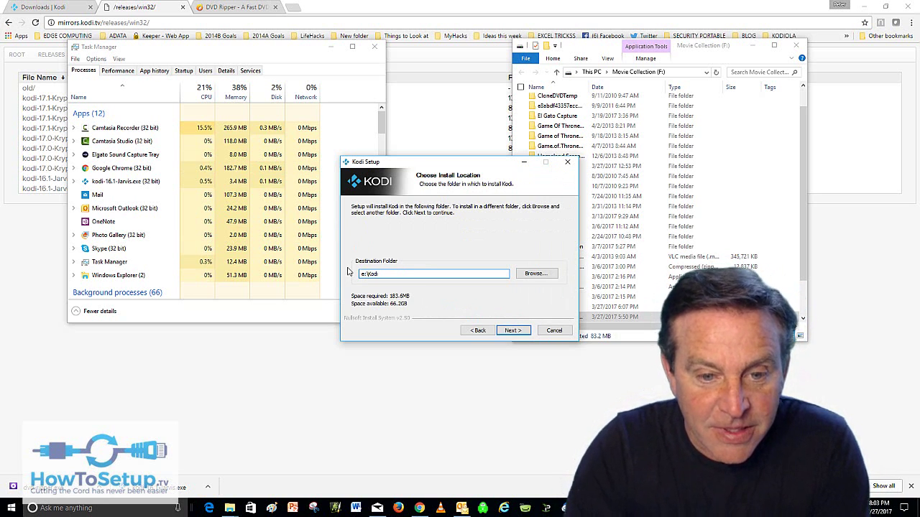
key(BackSpace)
key(BackSpace)
key(BackSpace)
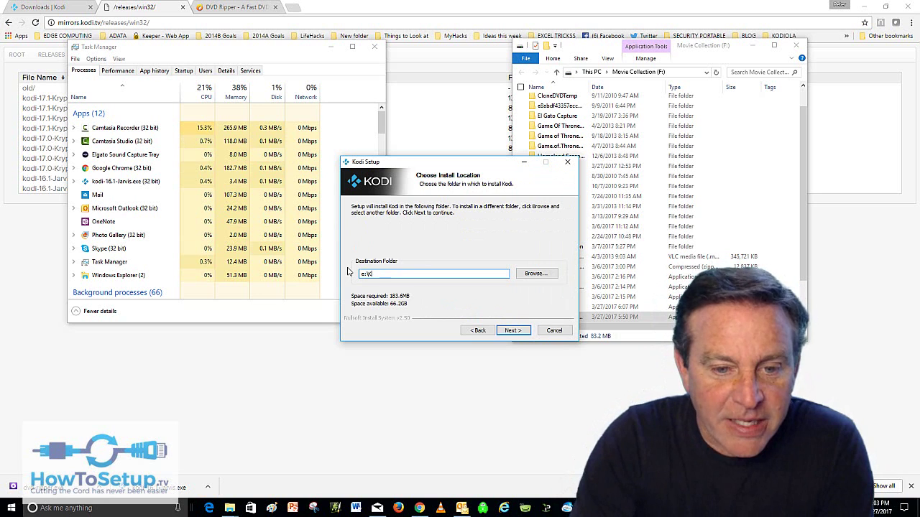
text(ODI)
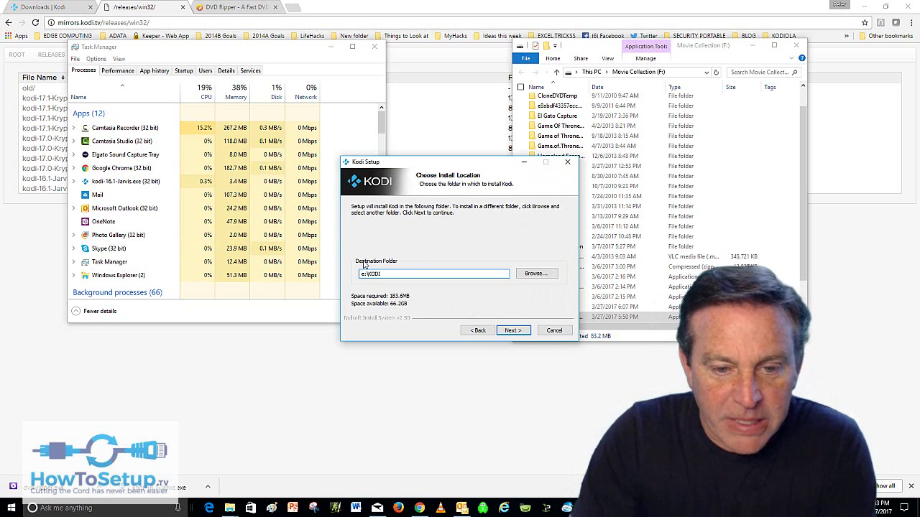
- Install Kodi with the default Start Menu folder and finish the setup wizard without running Kodi
click(523, 334)
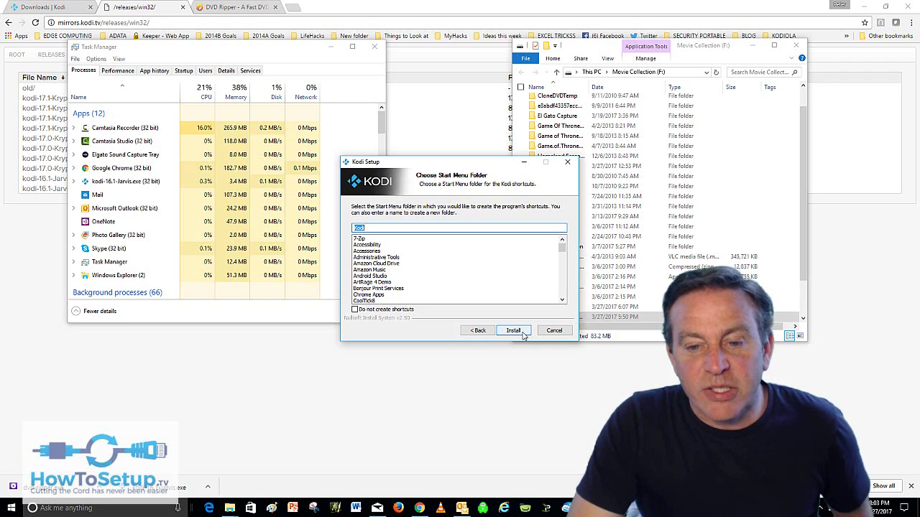
click(513, 331)
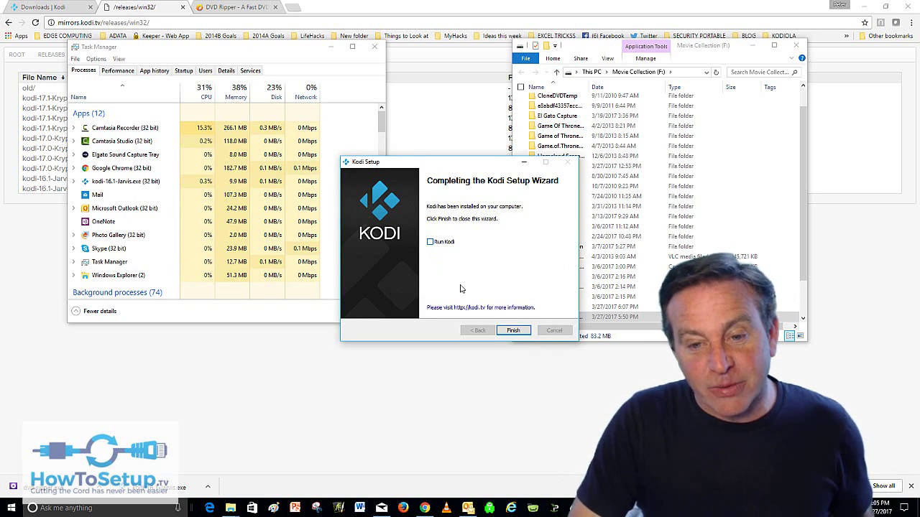
click(512, 330)
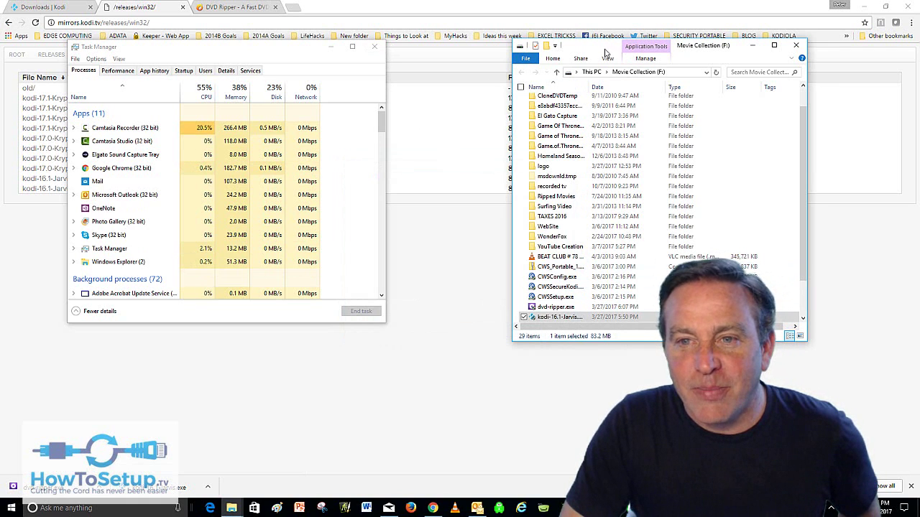
- Go to the KODI folder on the ADATA SV620 (E:) drive and create a shortcut to Kodi.exe in it
click(591, 72)
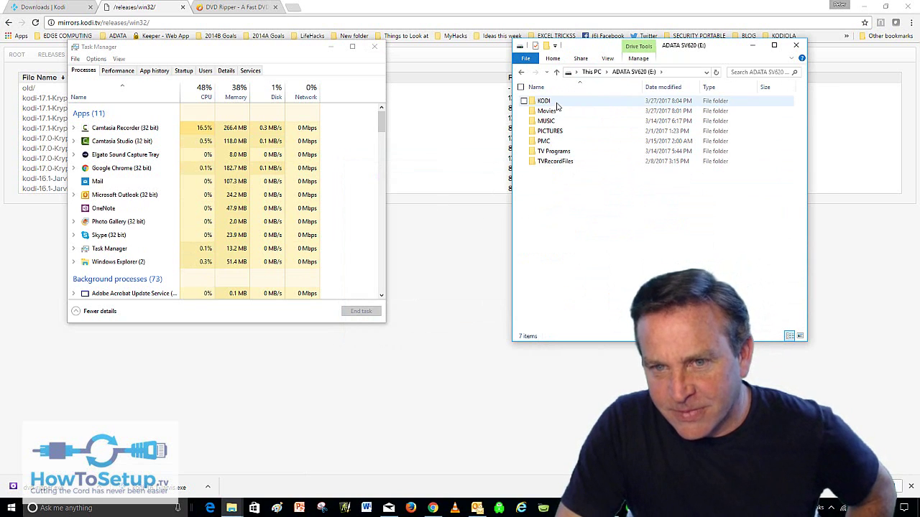
double_click(556, 102)
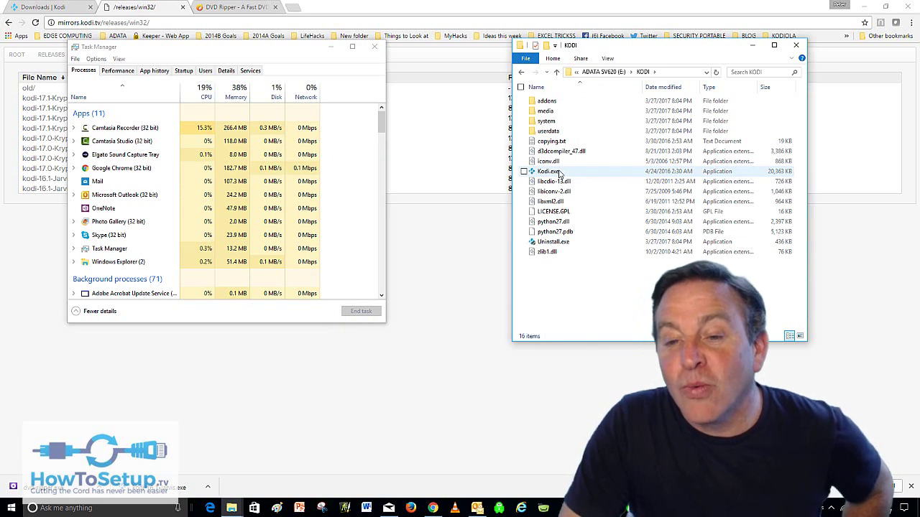
right_click(559, 173)
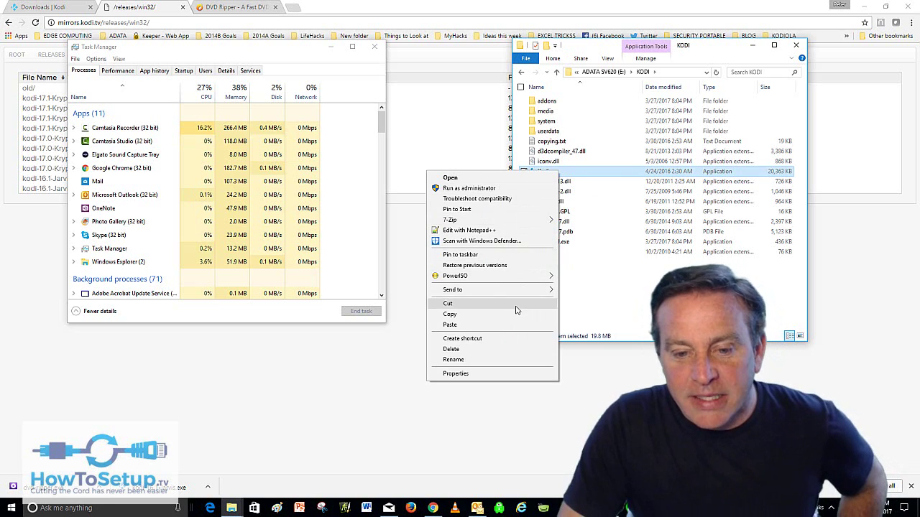
click(503, 339)
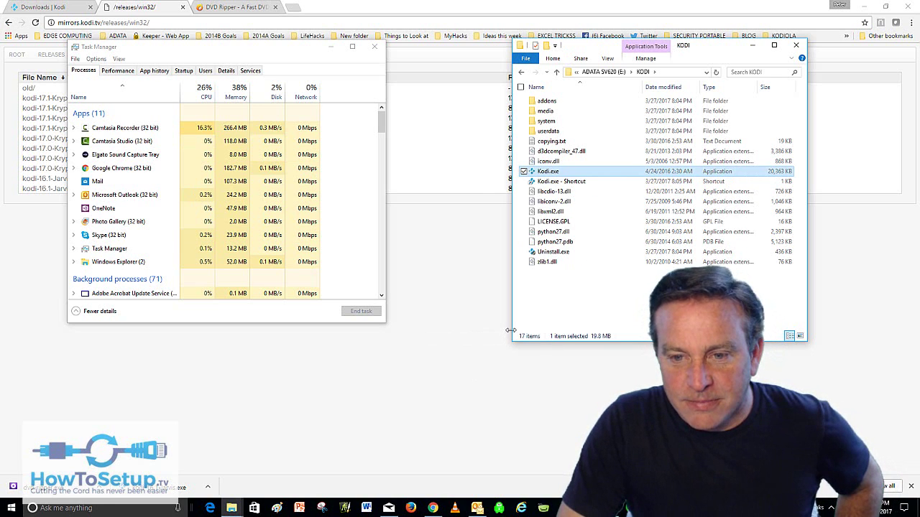
- Rename the new shortcut in the KODI folder to "Kodi.exe - START"
click(580, 184)
click(580, 184)
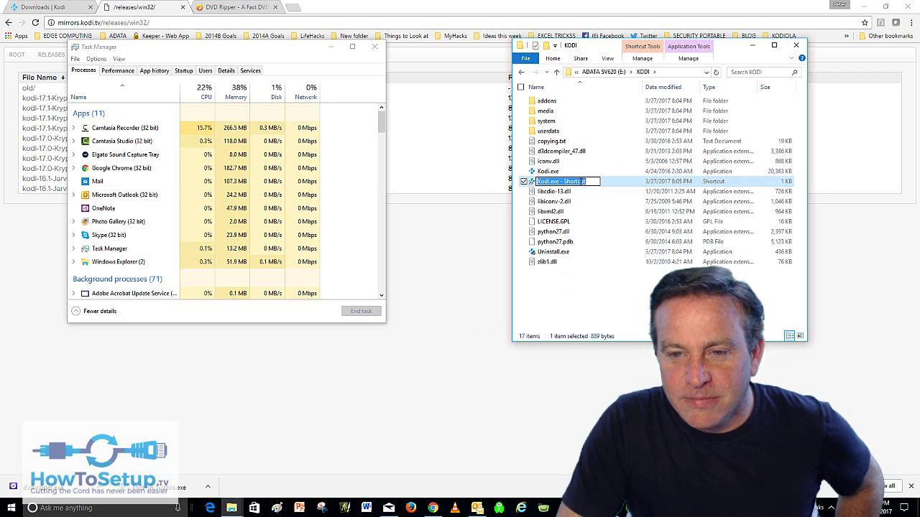
click(589, 181)
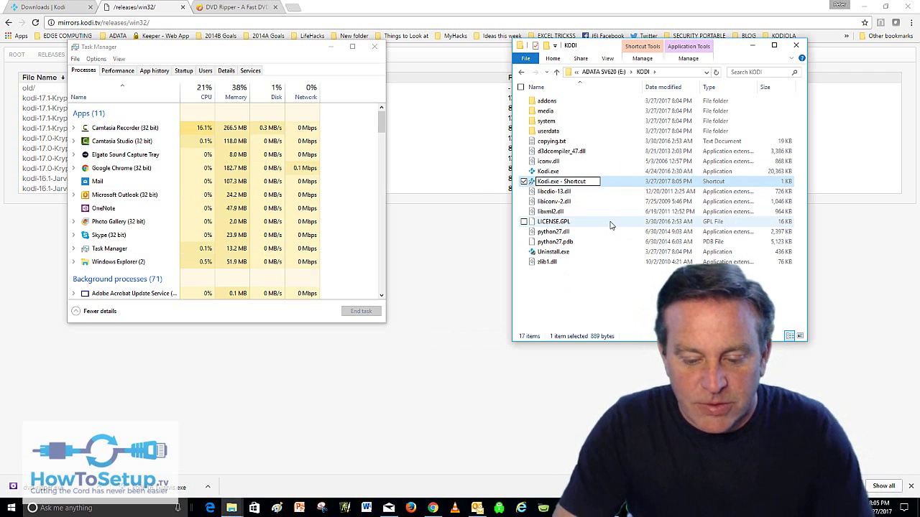
key(BackSpace)
key(BackSpace)
key(BackSpace)
key(BackSpace)
key(BackSpace)
key(BackSpace)
key(BackSpace)
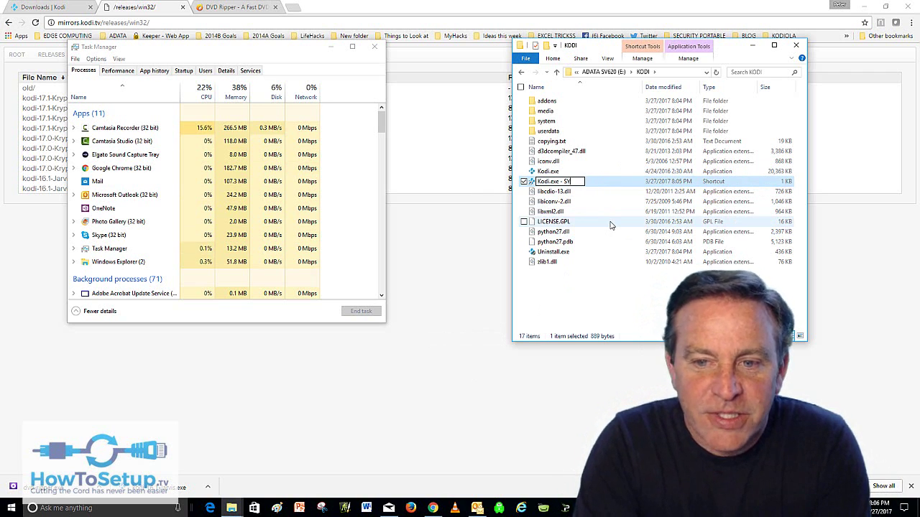
key(BackSpace)
text(TART)
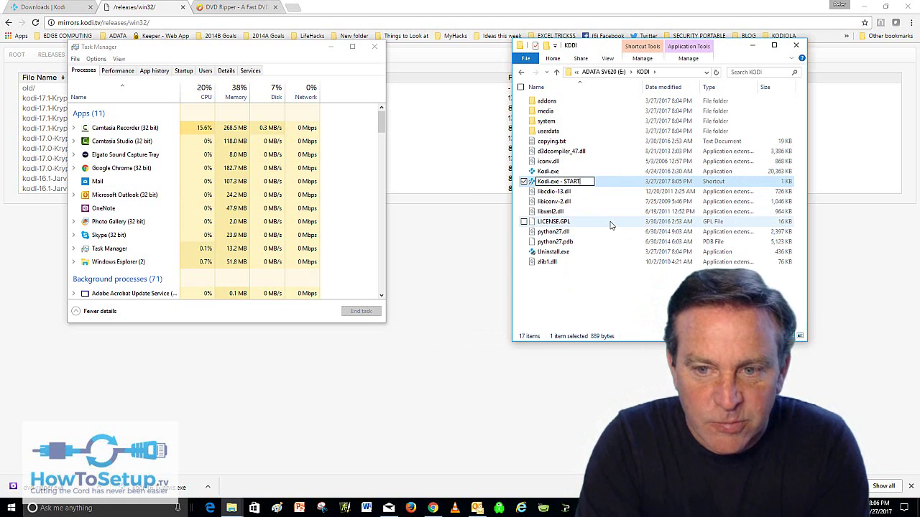
click(612, 300)
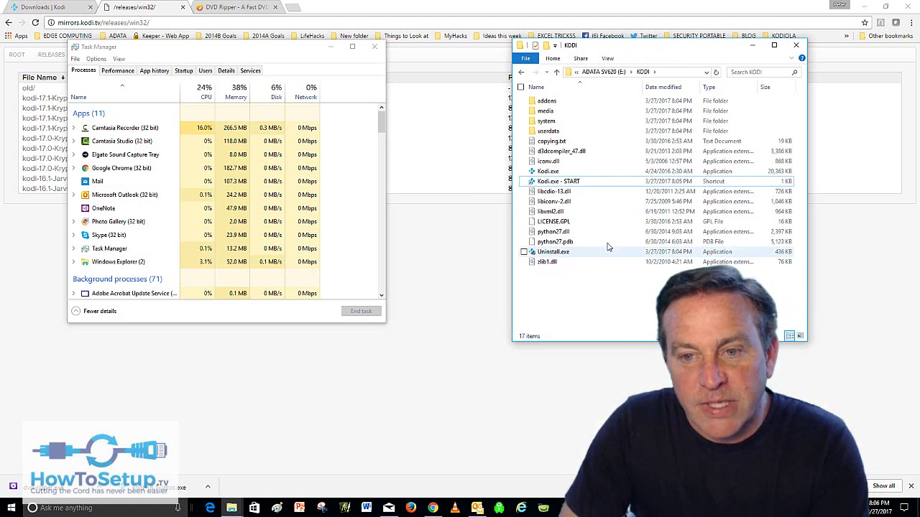
- Append the -p option to the Kodi.exe - START shortcut's target, making it "E:\KODI\Kodi.exe -p", and apply the change
click(572, 183)
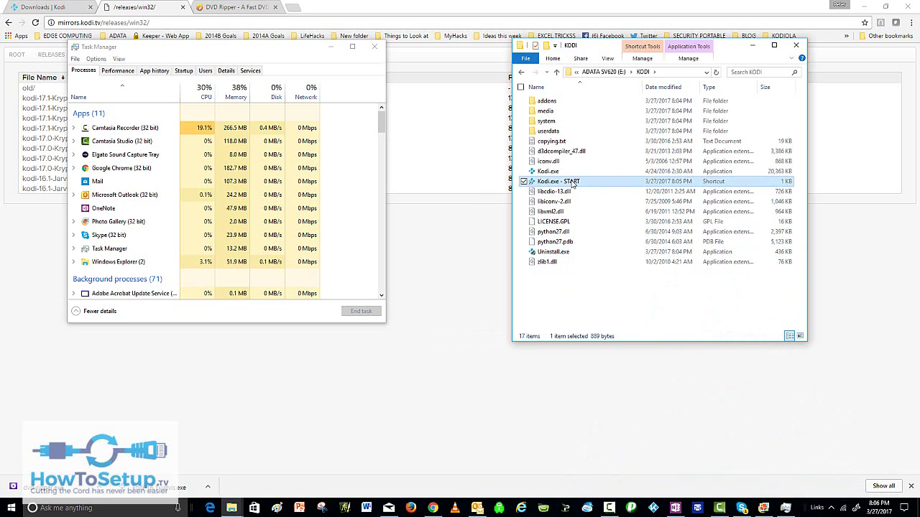
right_click(571, 184)
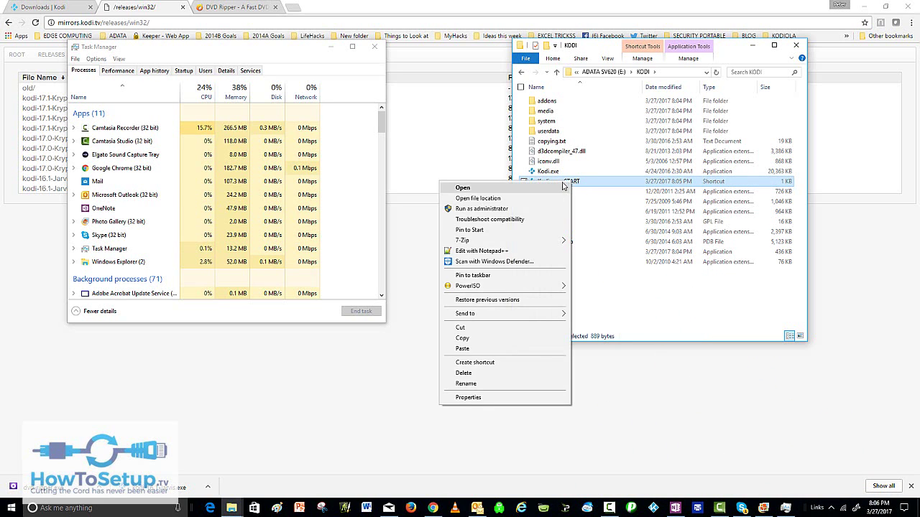
click(517, 399)
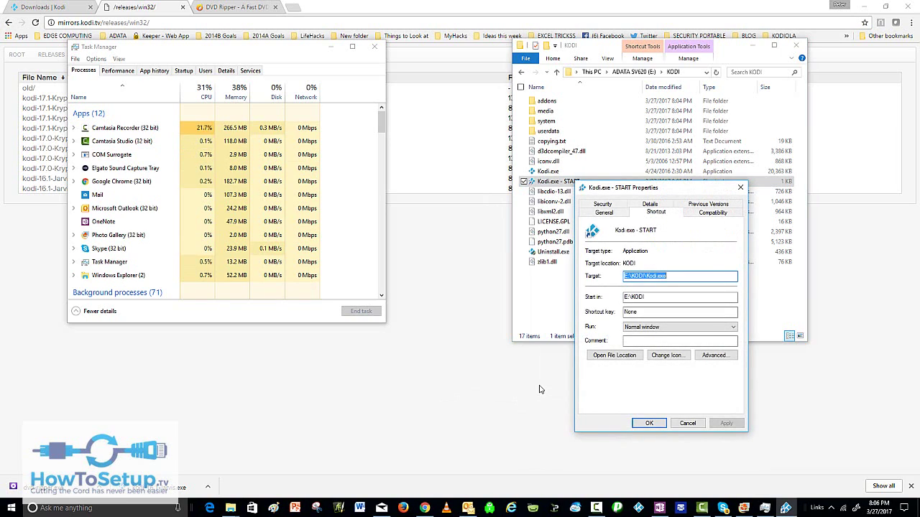
click(689, 277)
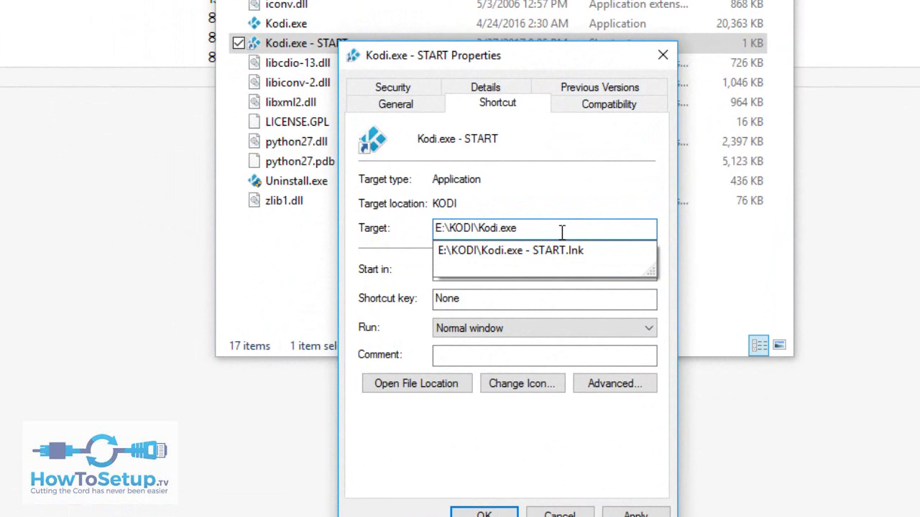
text(-p)
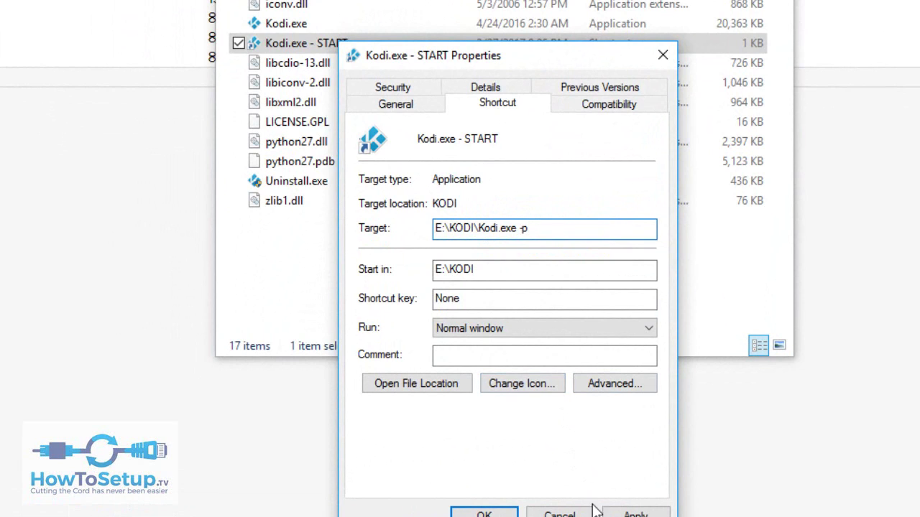
click(637, 513)
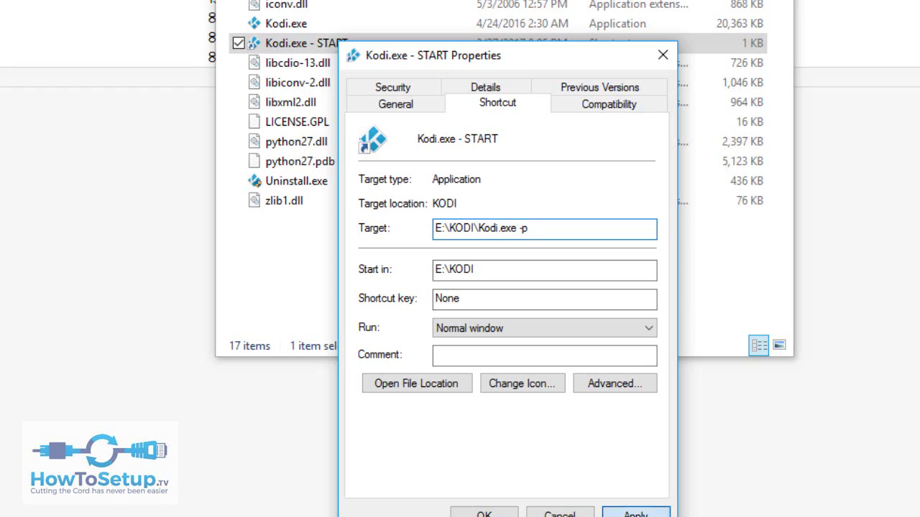
- Close the shortcut's properties and copy Kodi.exe - START from the KODI folder to the root of the ADATA SV620 (E:) drive
click(484, 514)
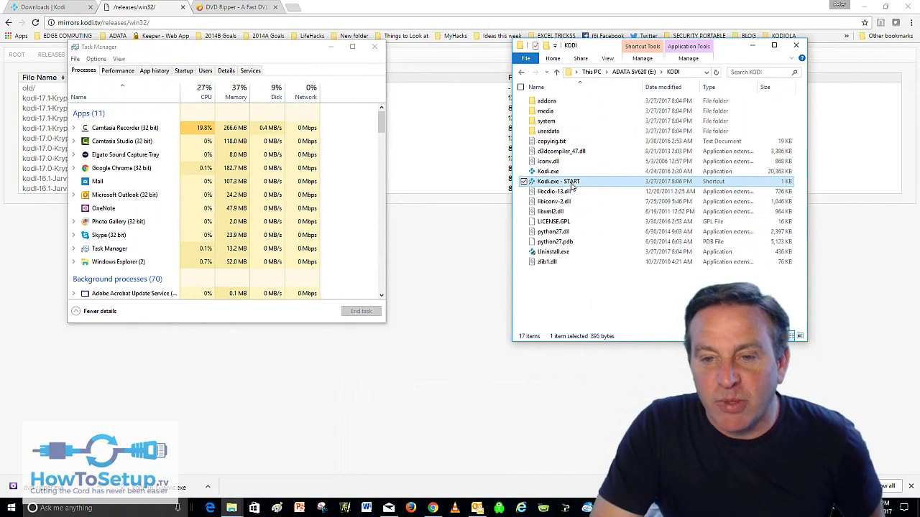
right_click(573, 186)
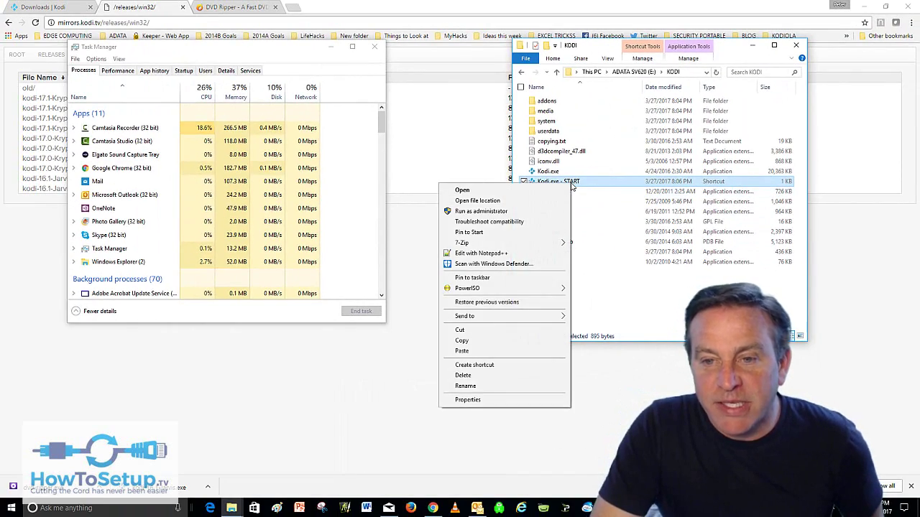
click(523, 341)
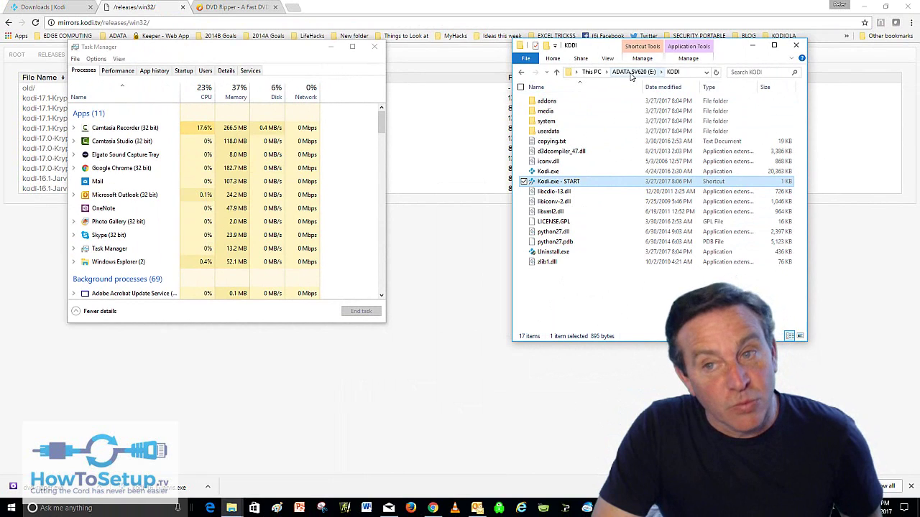
click(630, 73)
right_click(581, 196)
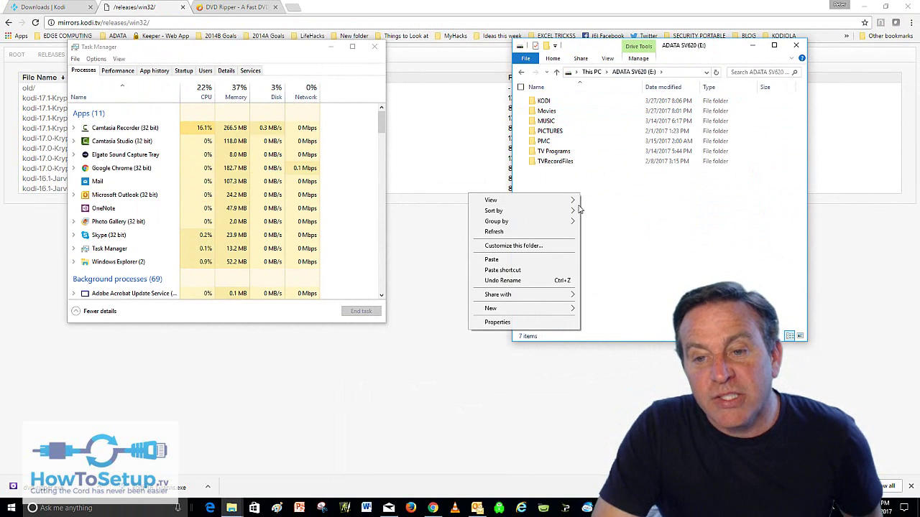
click(523, 260)
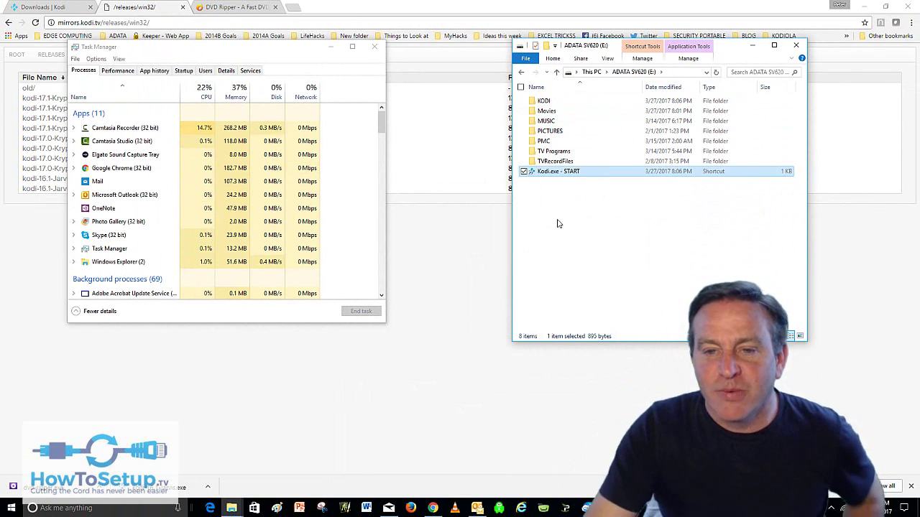
- Launch Kodi from the copied Kodi.exe - START shortcut, then open the video files section and dismiss the first run help
double_click(567, 173)
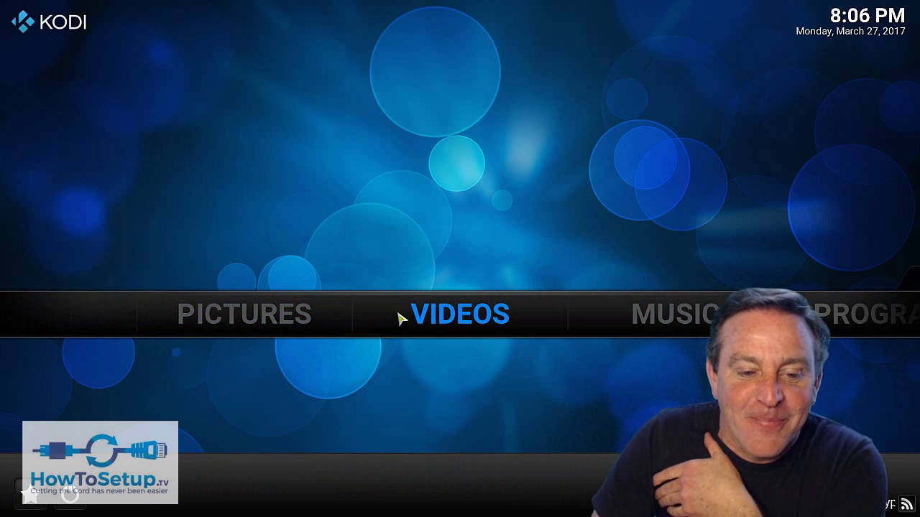
mouse_move(450, 314)
click(419, 355)
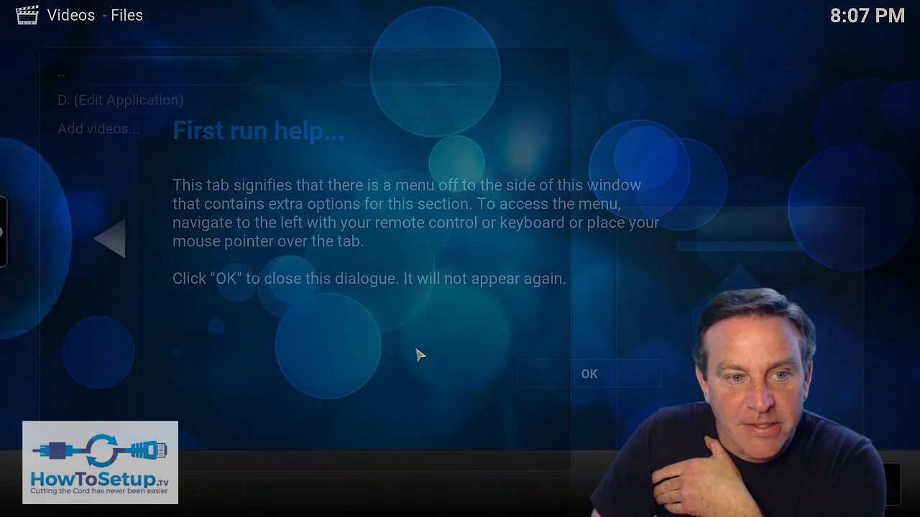
click(587, 373)
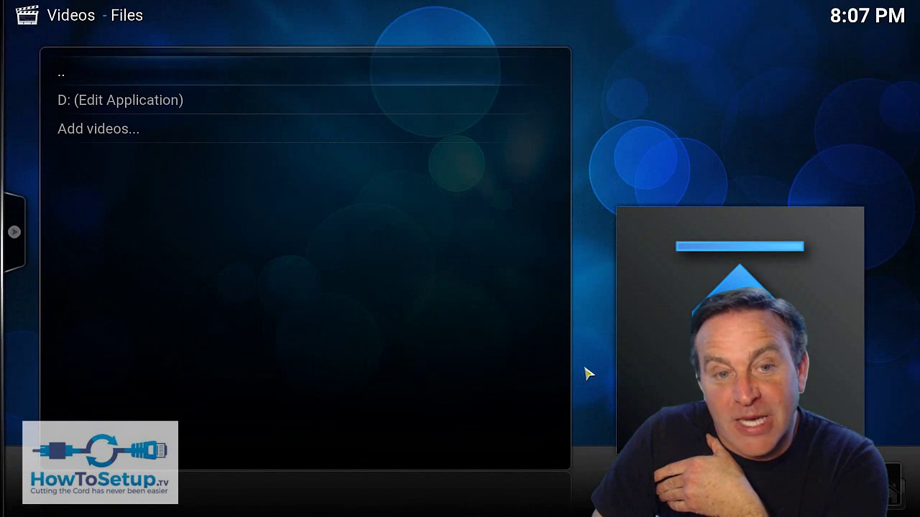
- Add the Movies folder on E: (ADATA SV620) as a video source named Movies
click(153, 133)
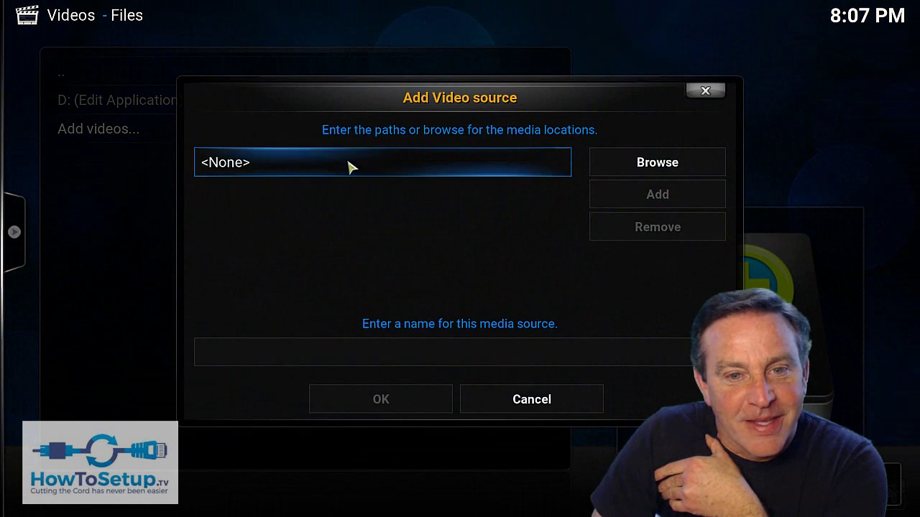
click(637, 169)
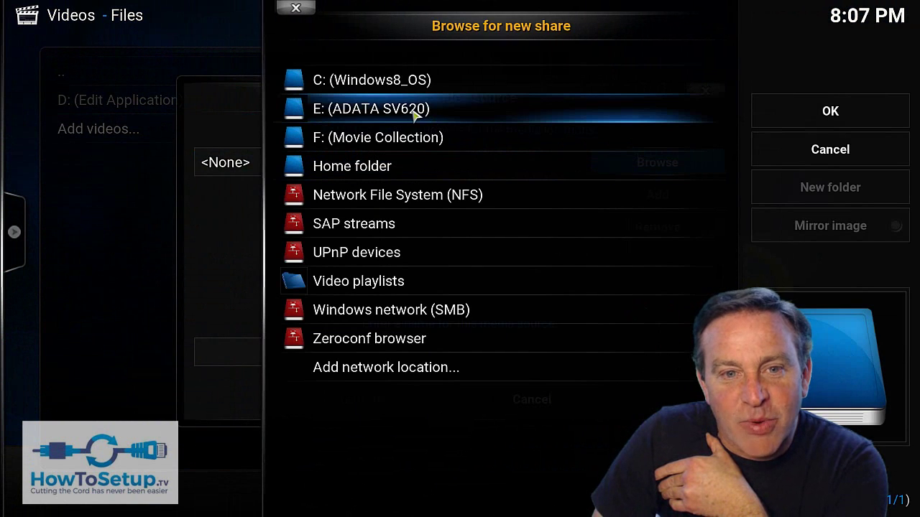
click(417, 111)
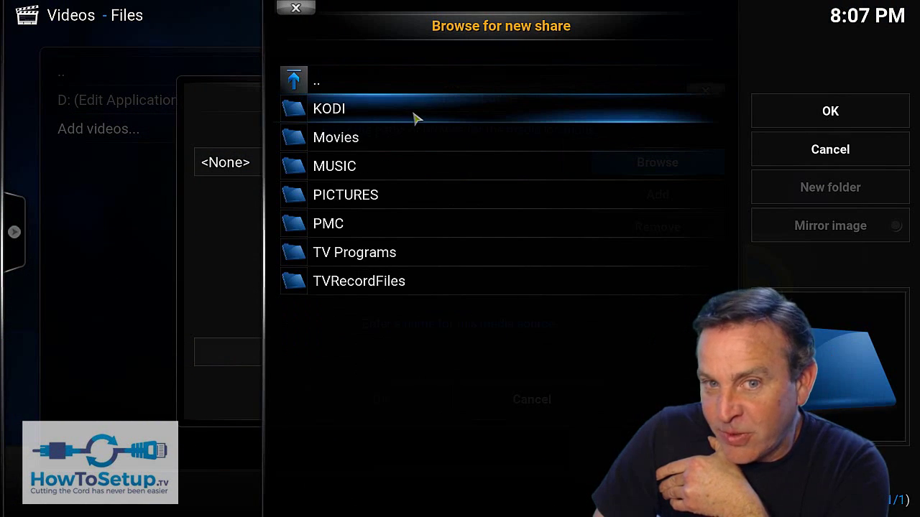
click(381, 139)
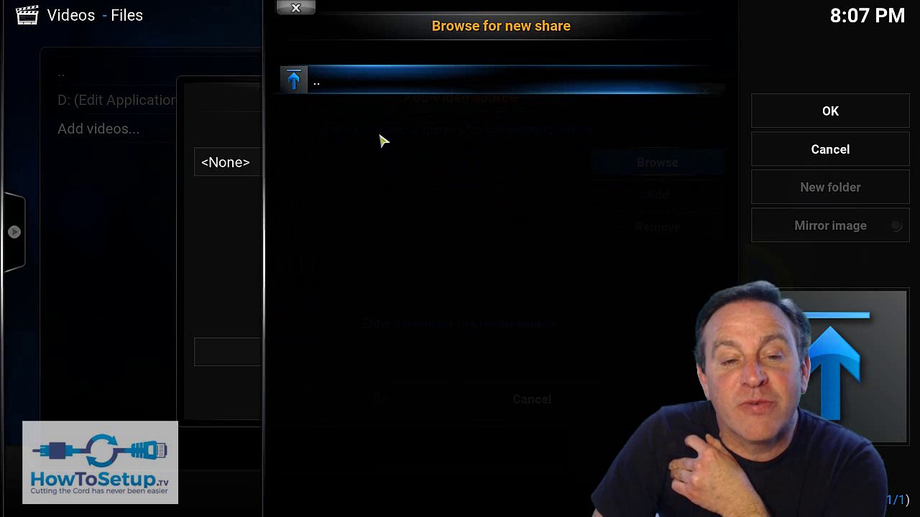
click(866, 109)
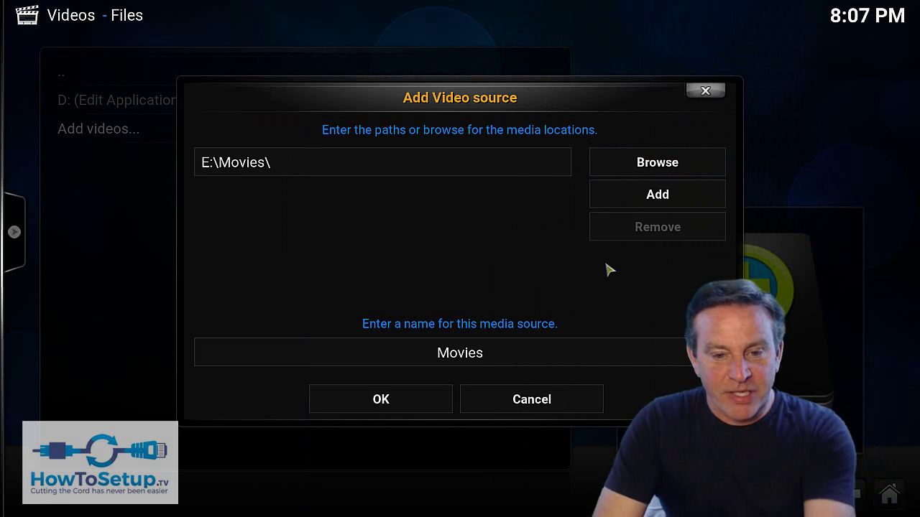
click(417, 410)
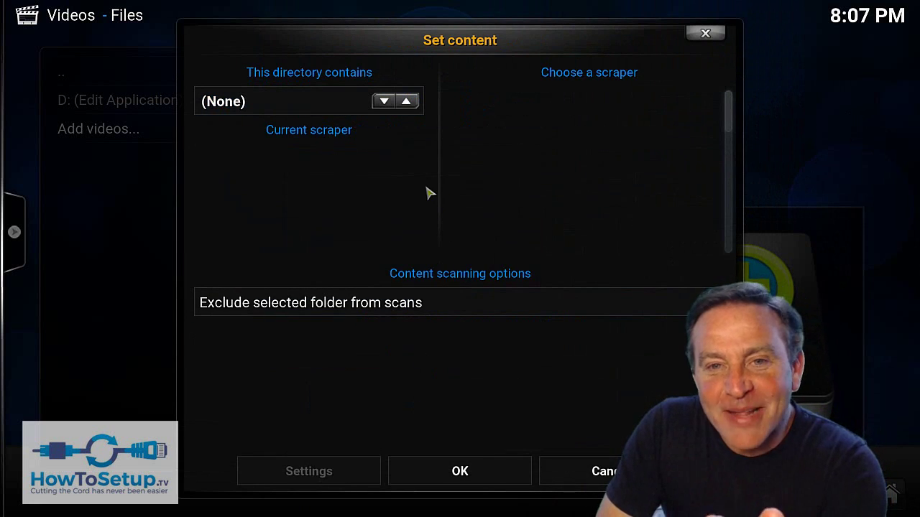
- Set the Movies source's content type to Movies with The Movie Database scraper and refresh information for all its items
click(406, 101)
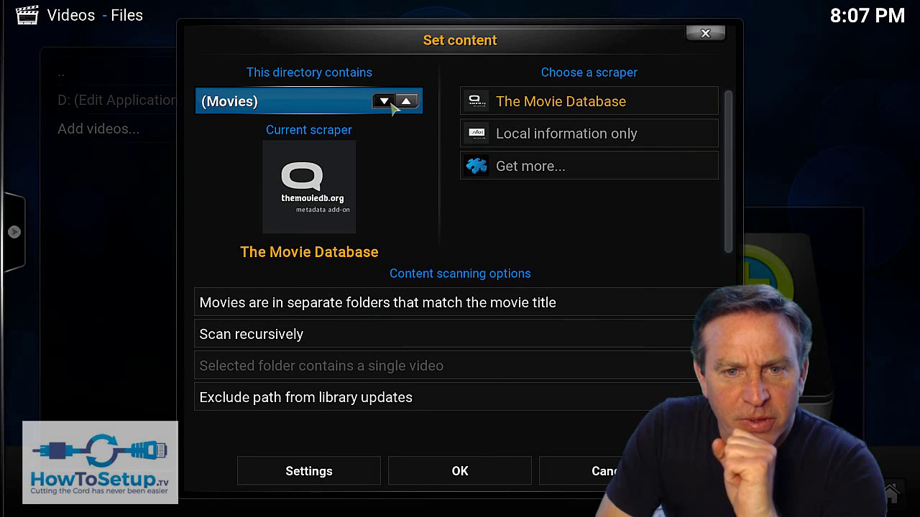
click(385, 102)
click(384, 101)
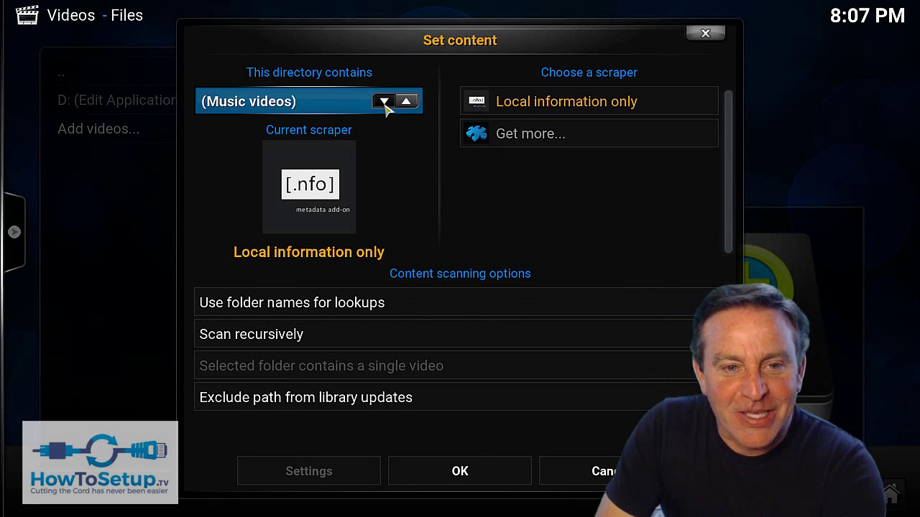
click(385, 102)
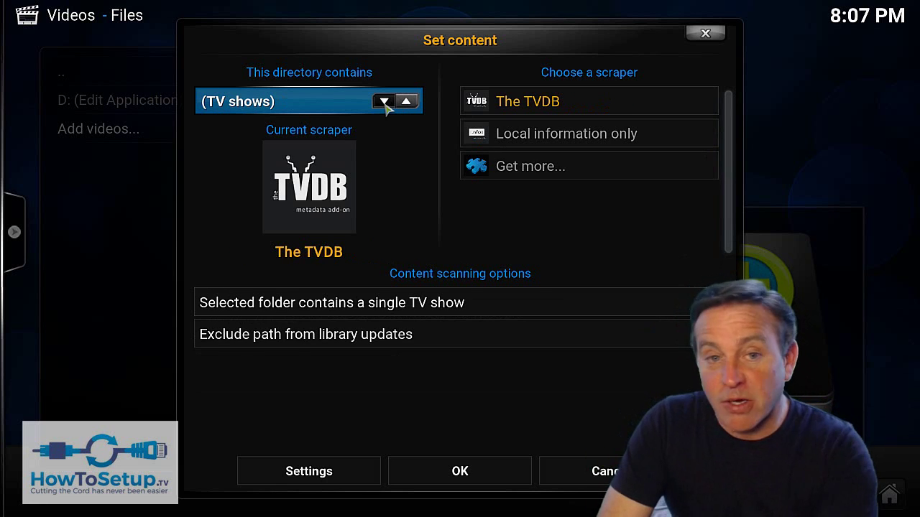
click(384, 102)
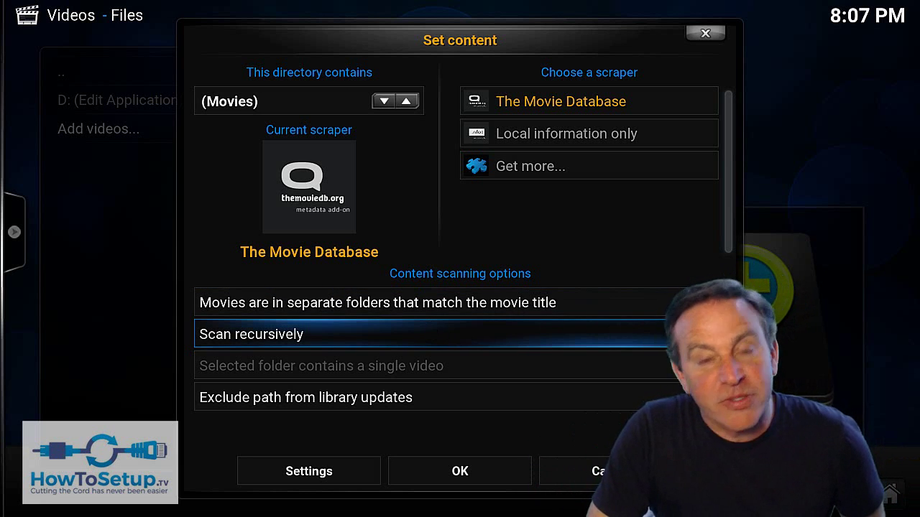
key(Up)
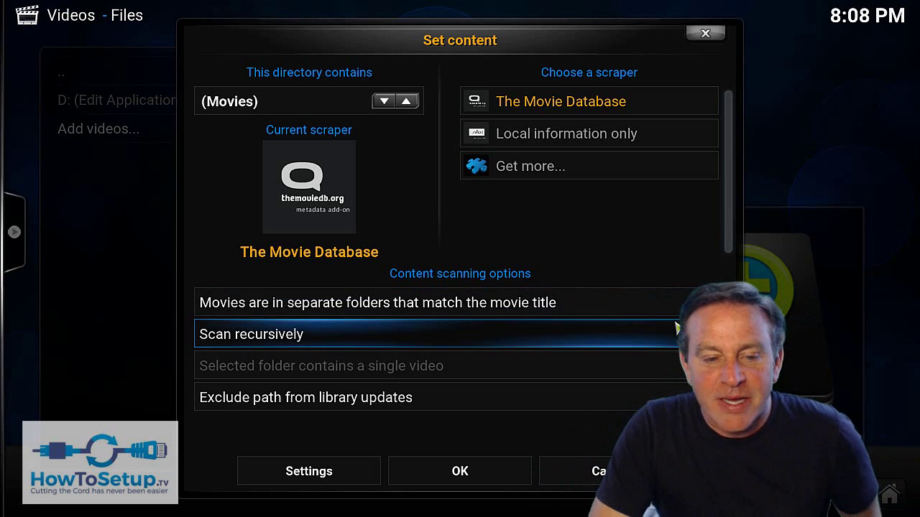
click(479, 471)
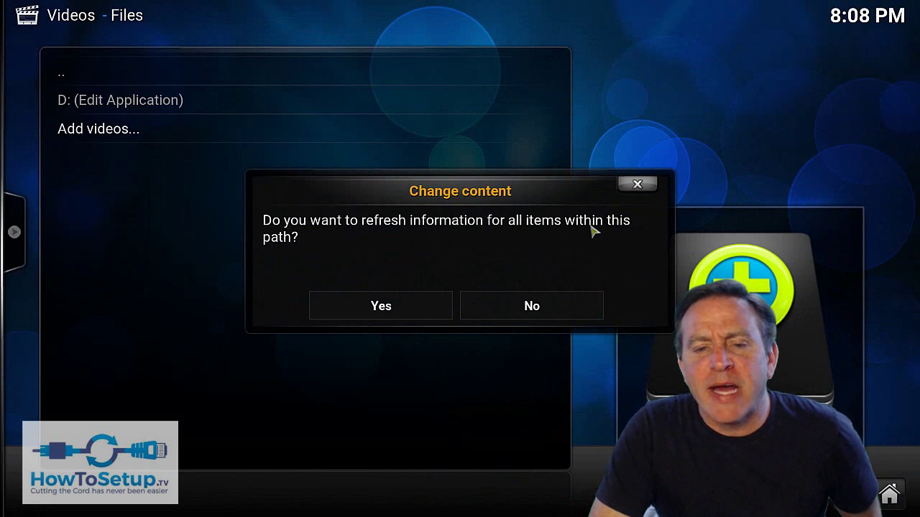
click(404, 313)
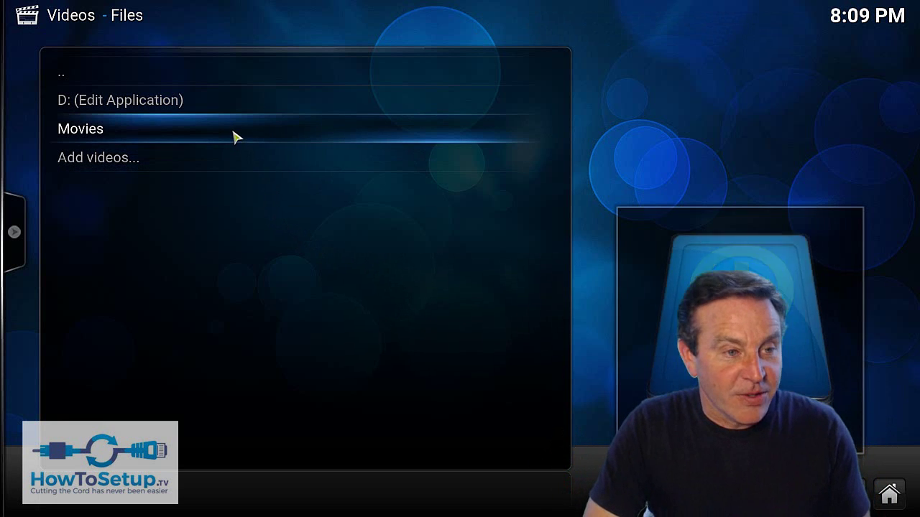
- Return to the home screen and browse the recently added movies under Movies
click(240, 75)
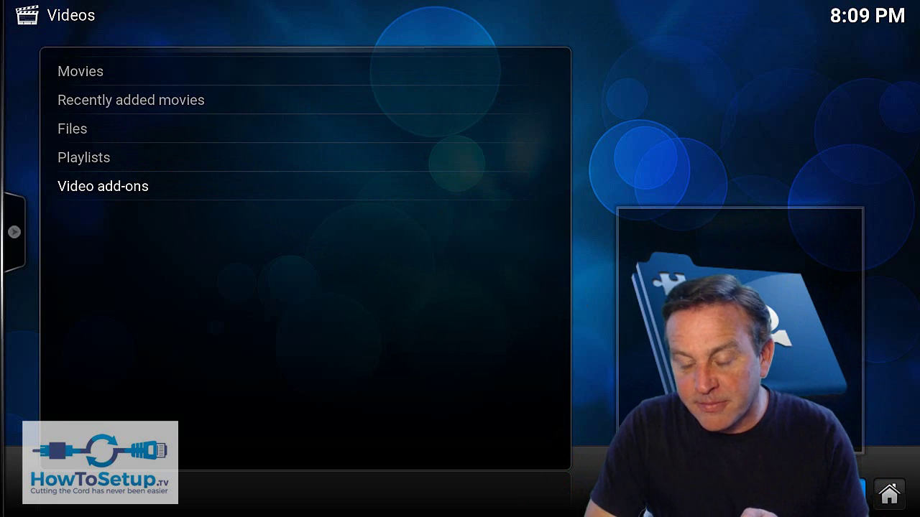
click(851, 494)
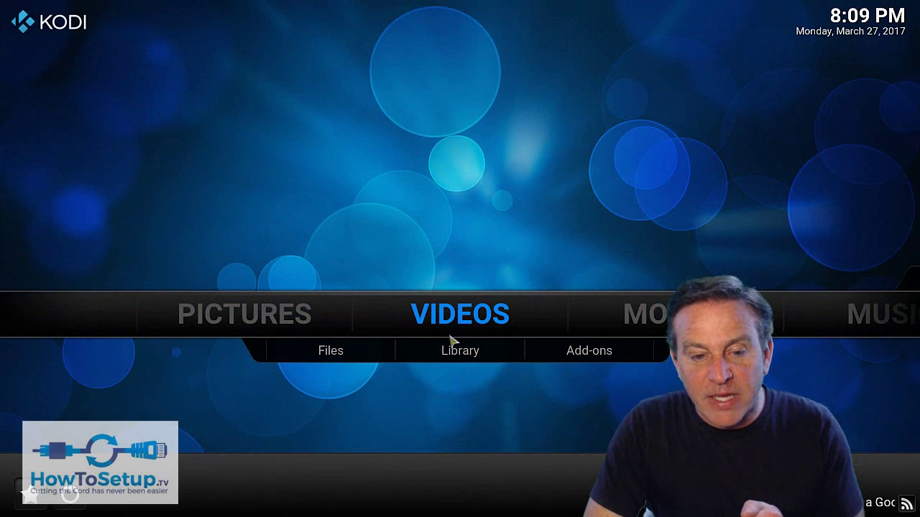
scroll(490, 319, down, 1)
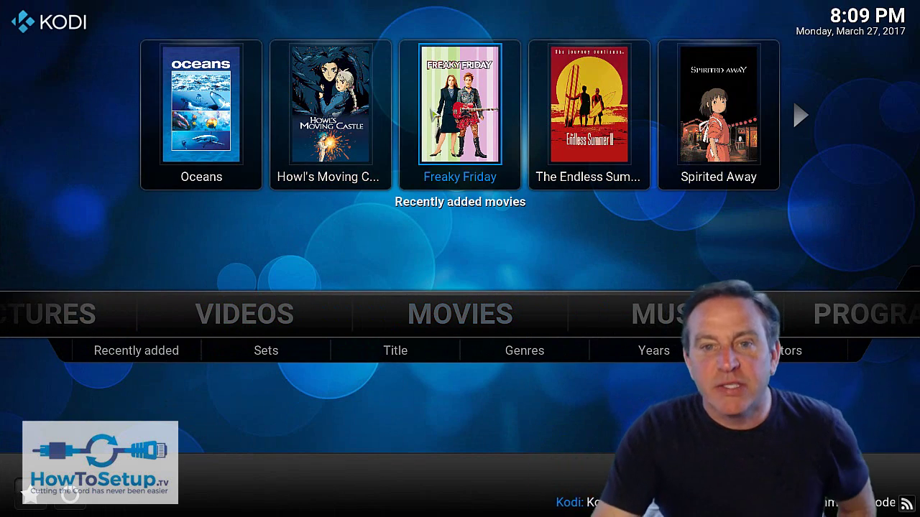
scroll(438, 79, down, 3)
scroll(435, 75, down, 2)
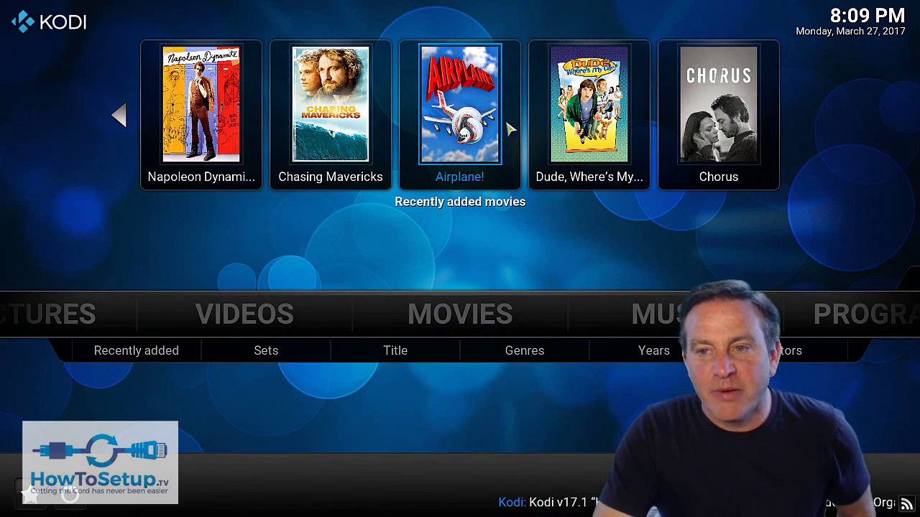
scroll(513, 130, up, 5)
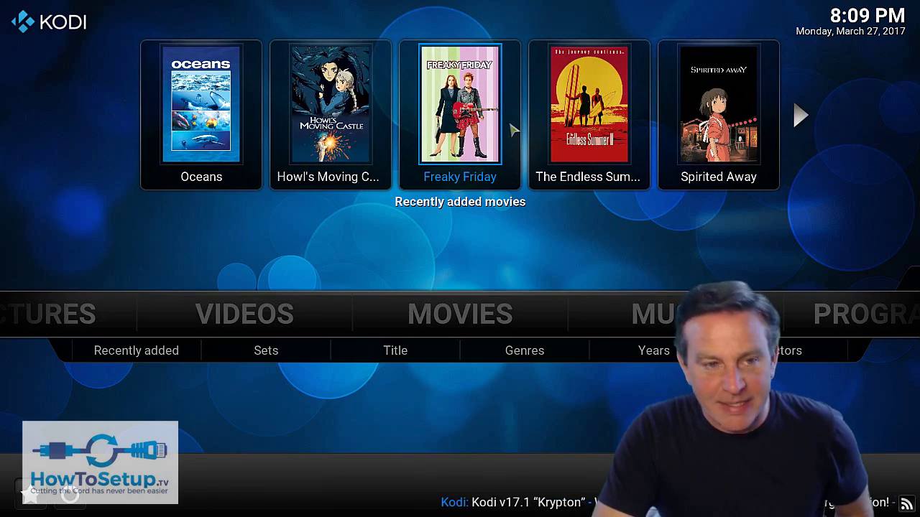
- Open the movie library's title list and play The Croods from it
click(405, 352)
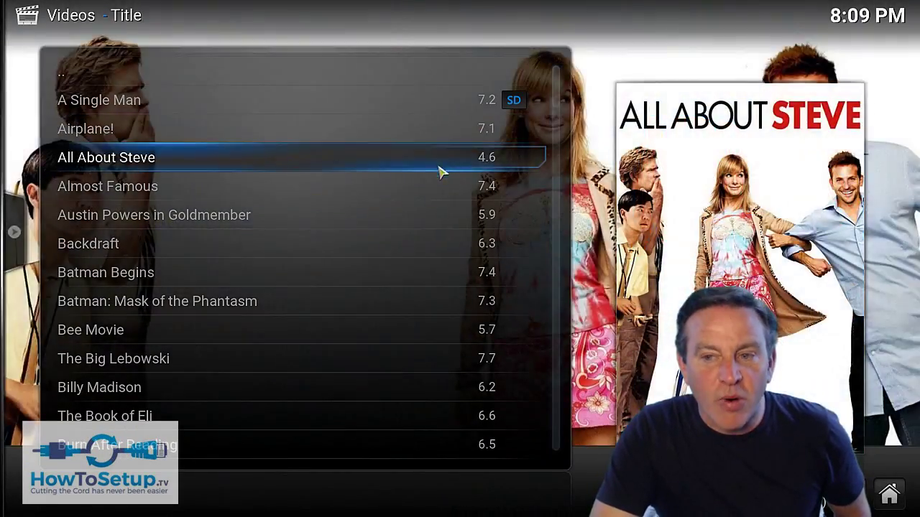
scroll(435, 202, down, 6)
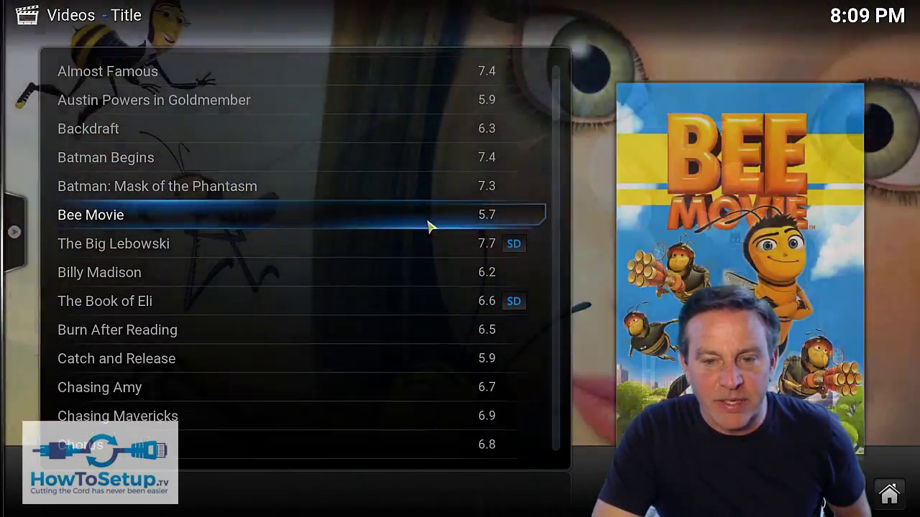
scroll(427, 228, down, 10)
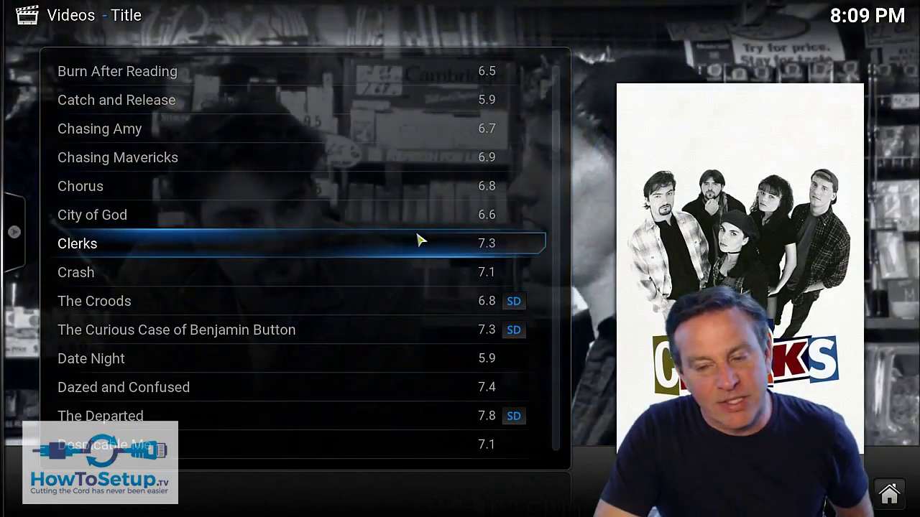
scroll(420, 241, down, 3)
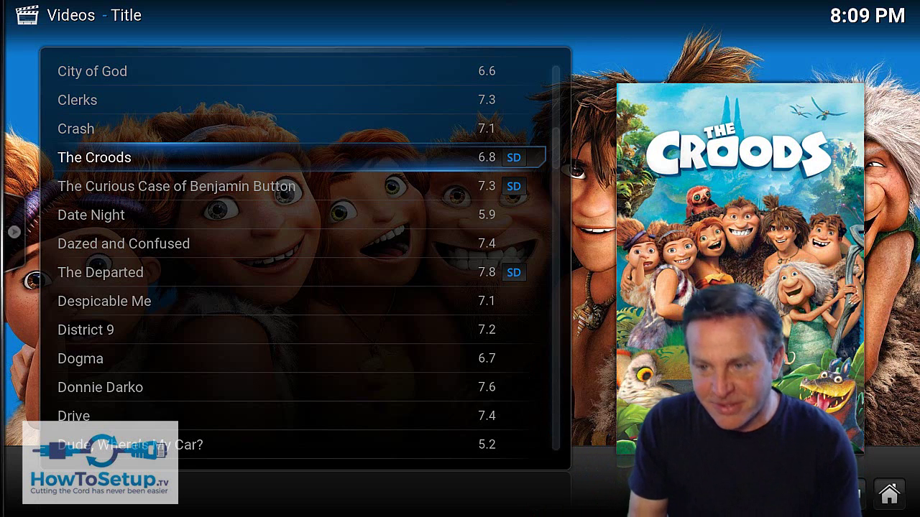
click(141, 166)
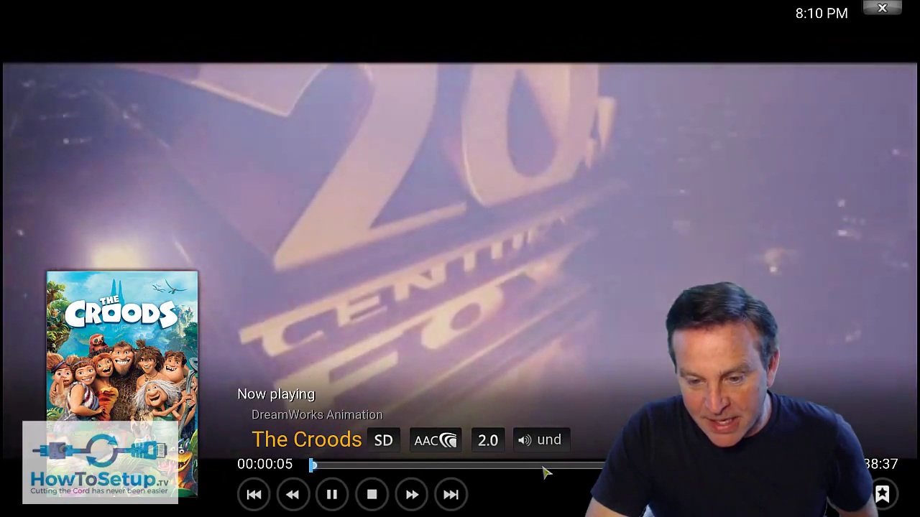
- Skip ahead to about 44:20 in The Croods and stop playback
click(544, 467)
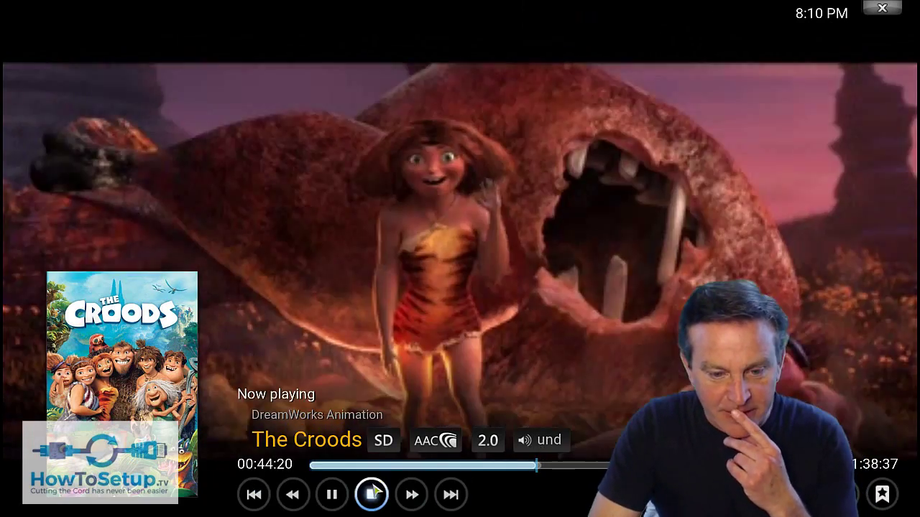
click(372, 495)
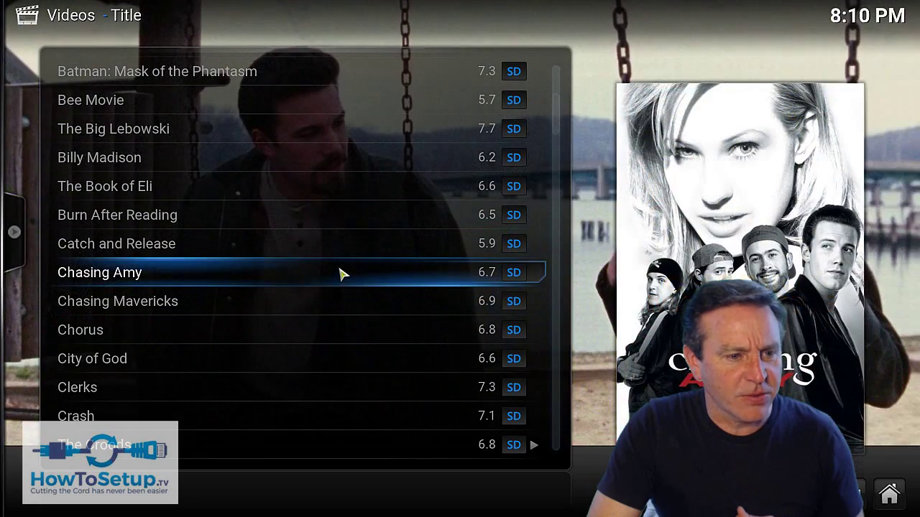
- Resume The Croods from 44:20 in the movie title list and stop its playback
scroll(341, 273, down, 6)
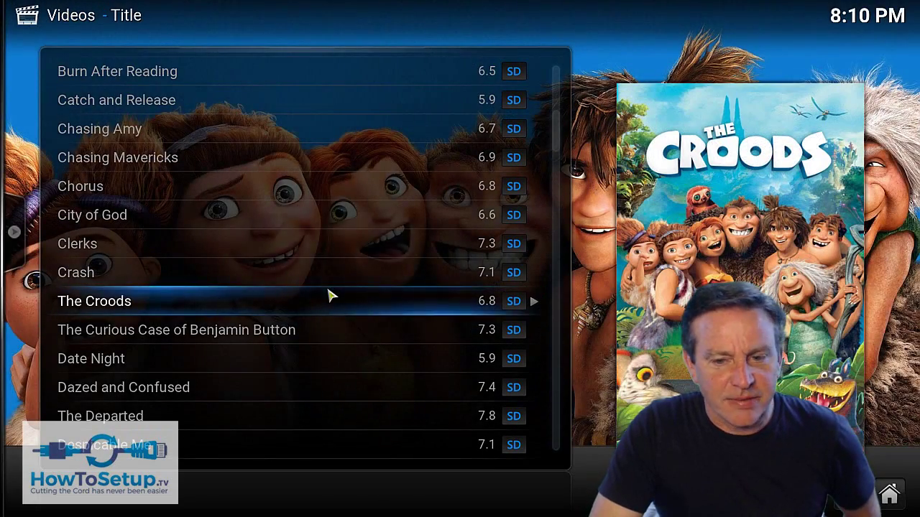
click(330, 295)
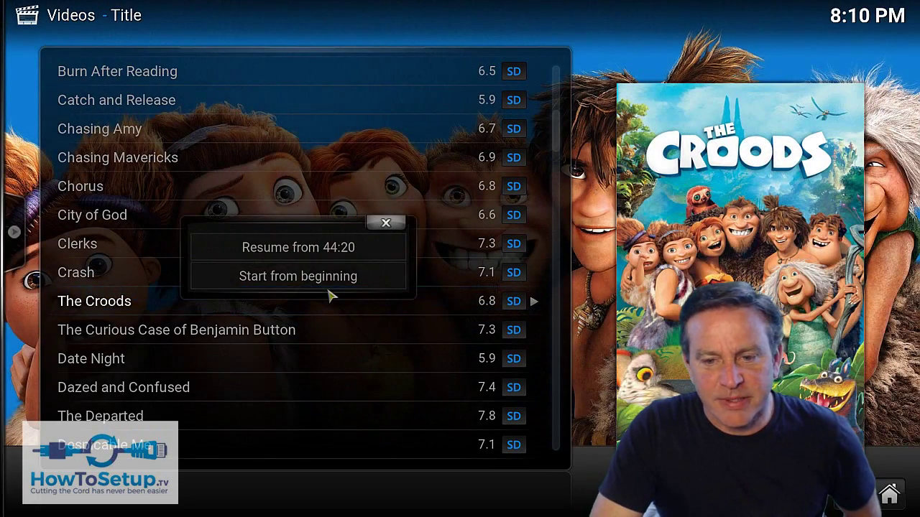
click(330, 257)
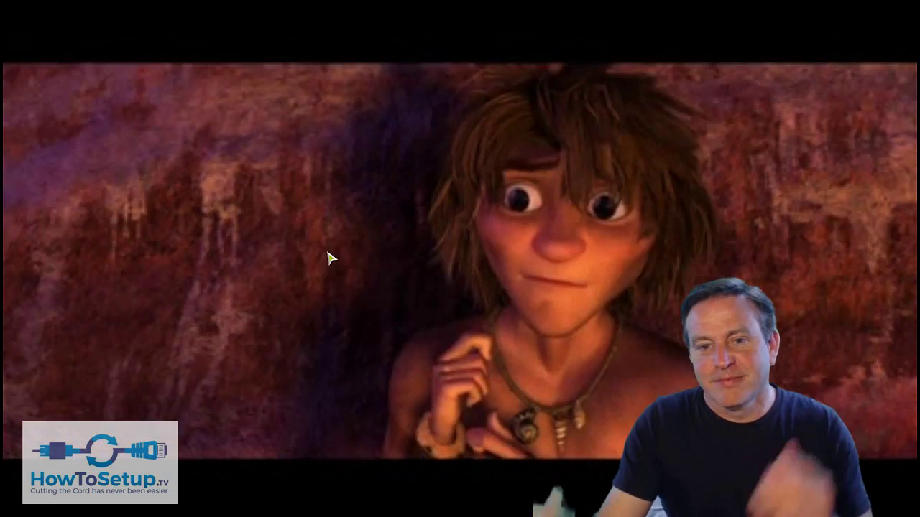
mouse_move(438, 388)
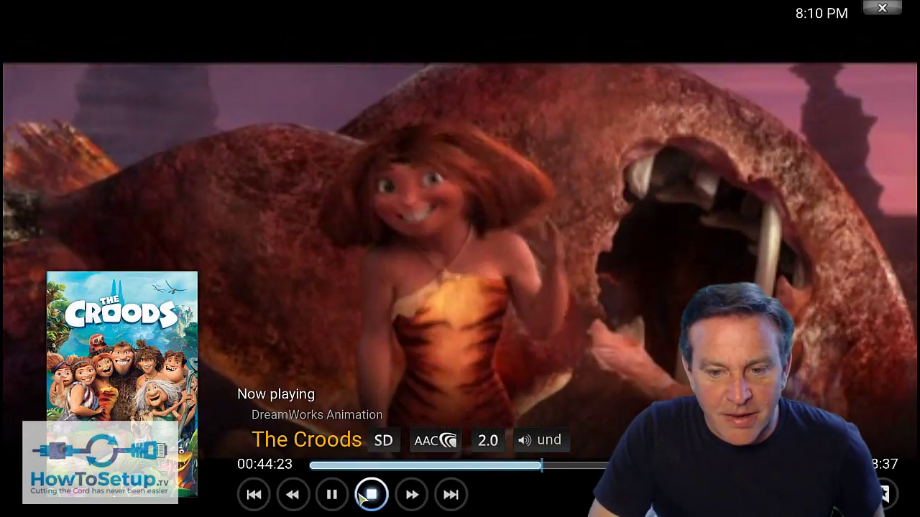
click(370, 493)
- Play Chasing Amy from the title list, skip ahead to about 1:26:08, and stop playback
key(Up)
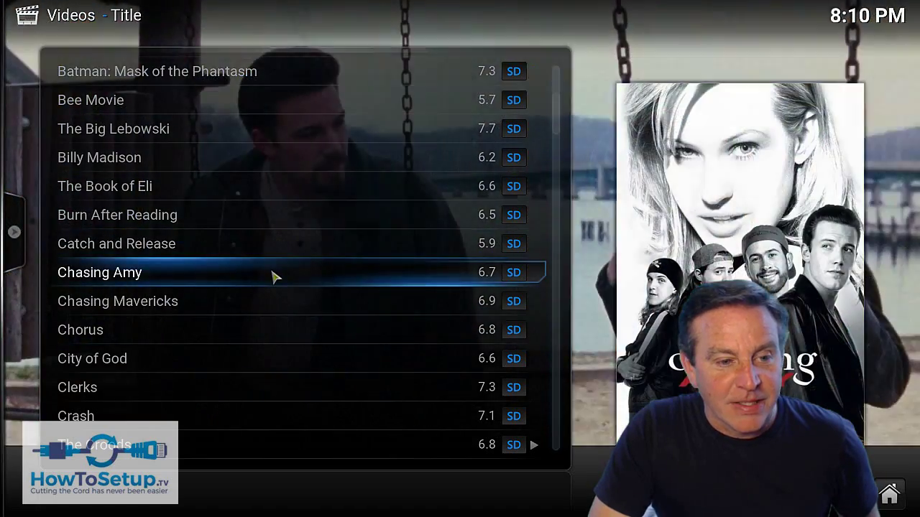
click(286, 277)
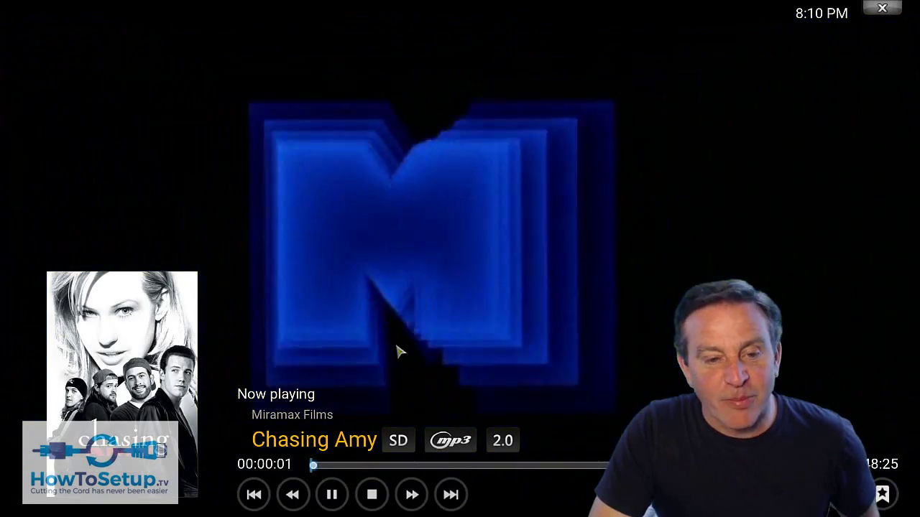
click(495, 466)
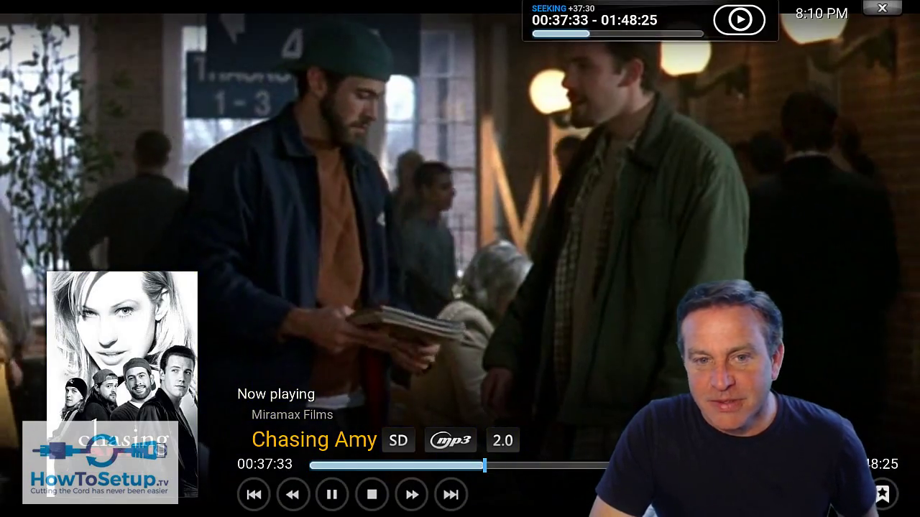
click(658, 466)
click(746, 466)
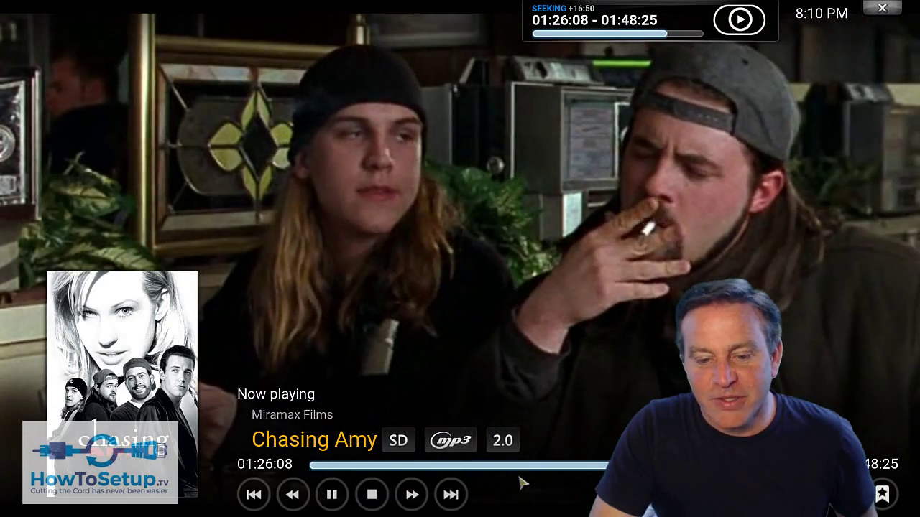
click(371, 495)
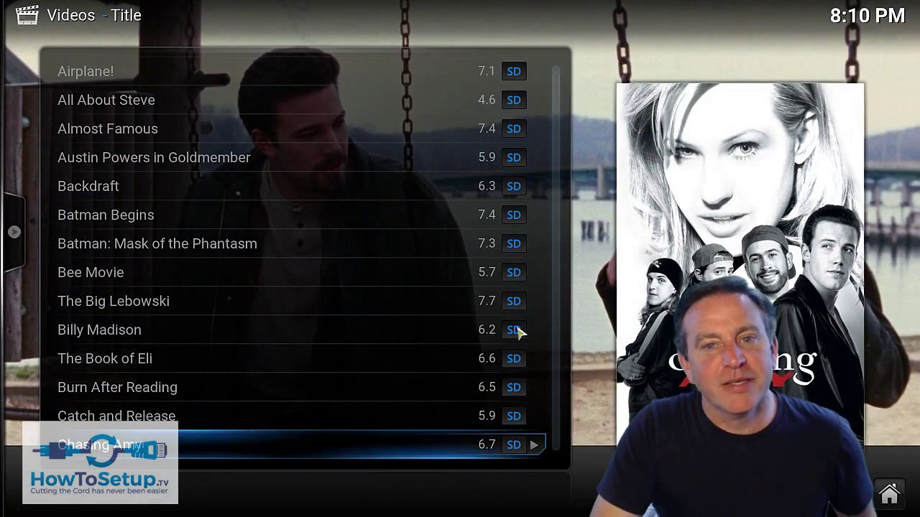
- Return to the home screen and open the file sources under Music
key(Escape)
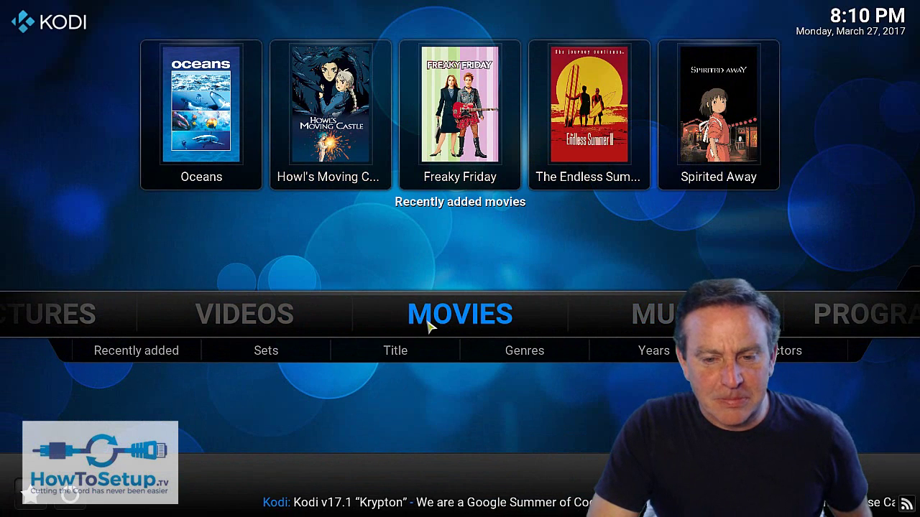
key(Right)
mouse_move(411, 323)
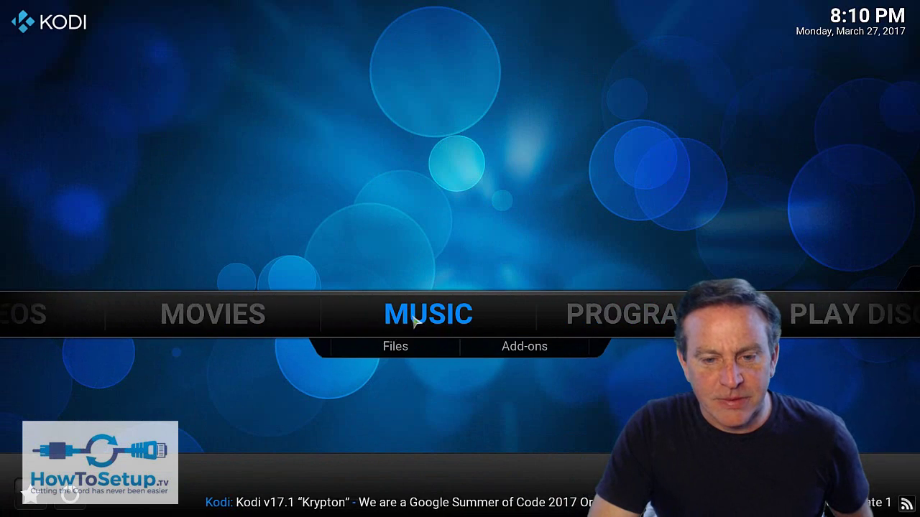
click(406, 352)
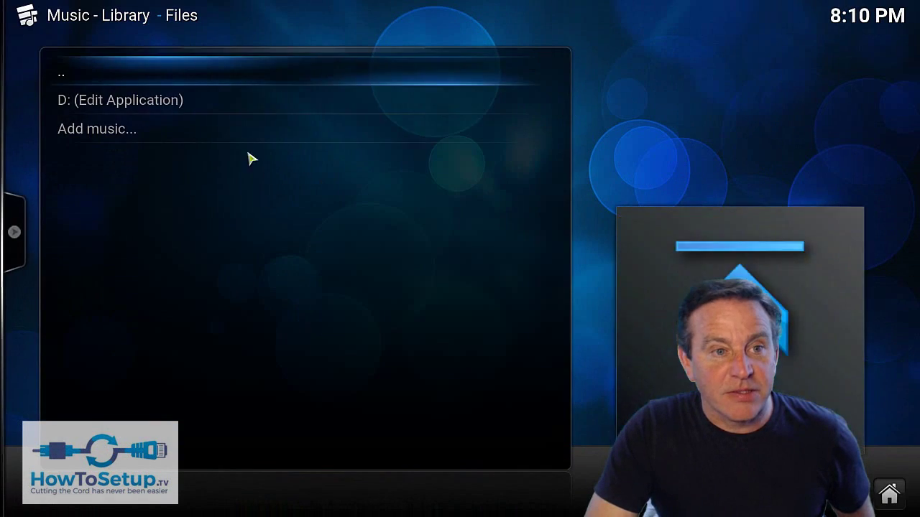
- Add the E:\MUSIC\ folder as a music source named MUSIC and include its media in the library
click(149, 129)
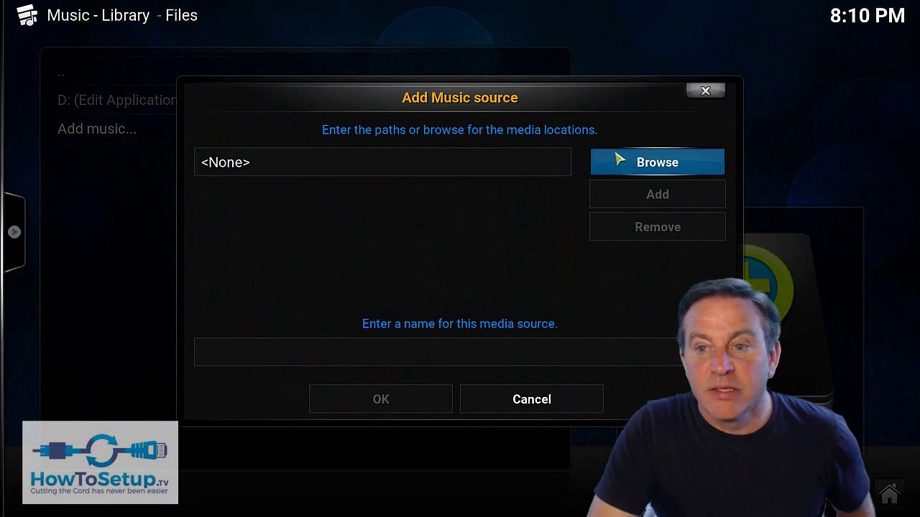
click(634, 161)
click(386, 111)
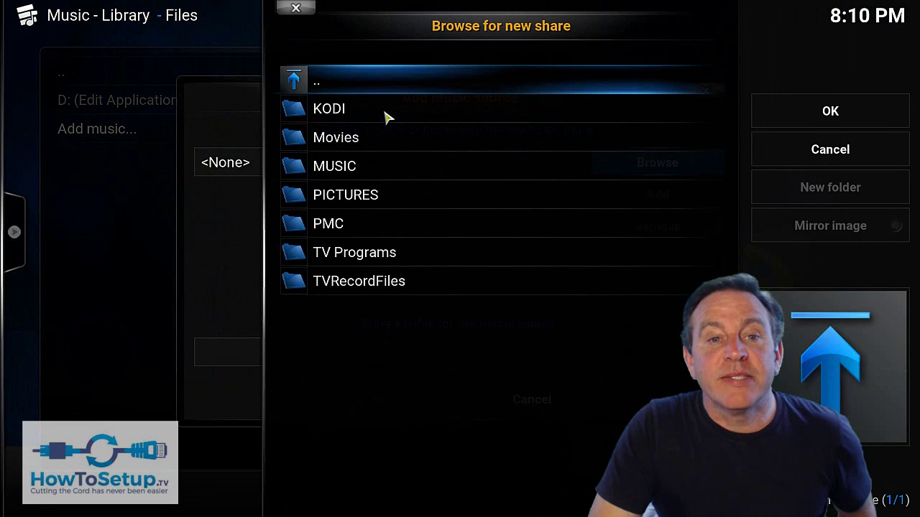
click(369, 164)
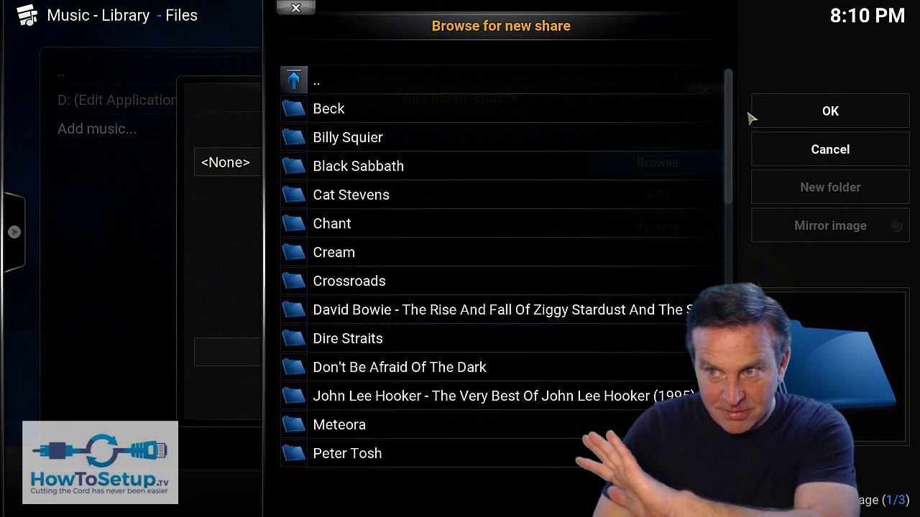
click(785, 119)
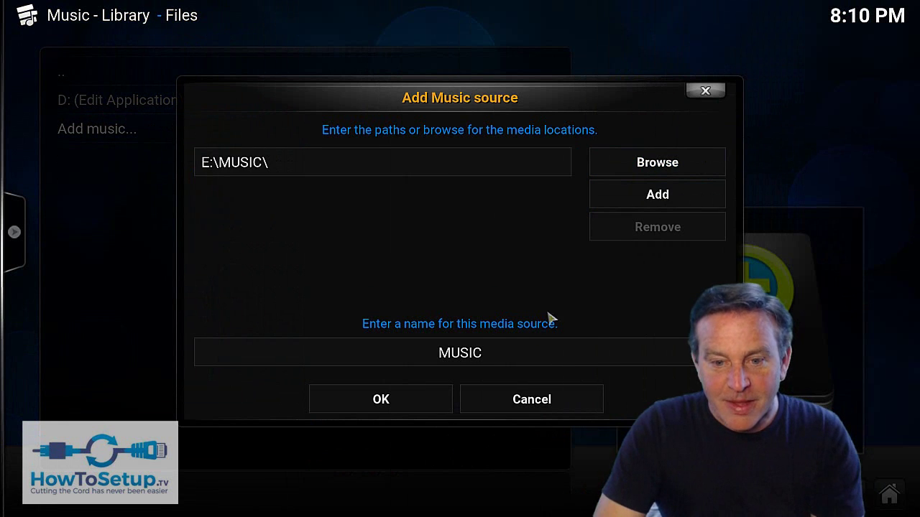
click(427, 411)
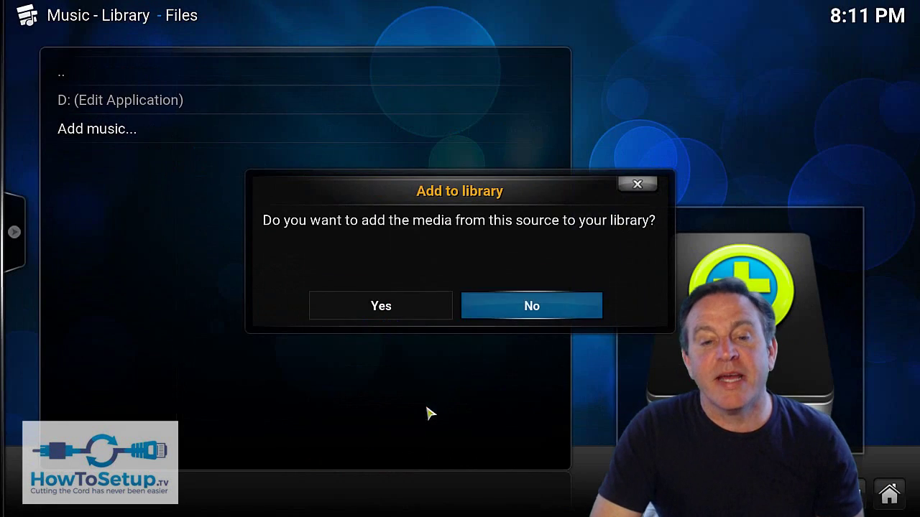
click(410, 309)
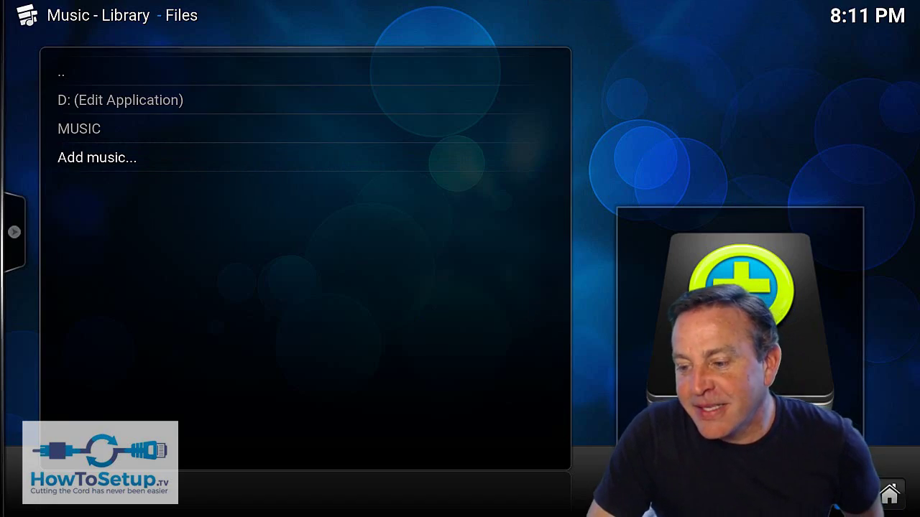
- Return to the home screen, play the recently added album The Very Best of the Doors, and stop it
click(890, 494)
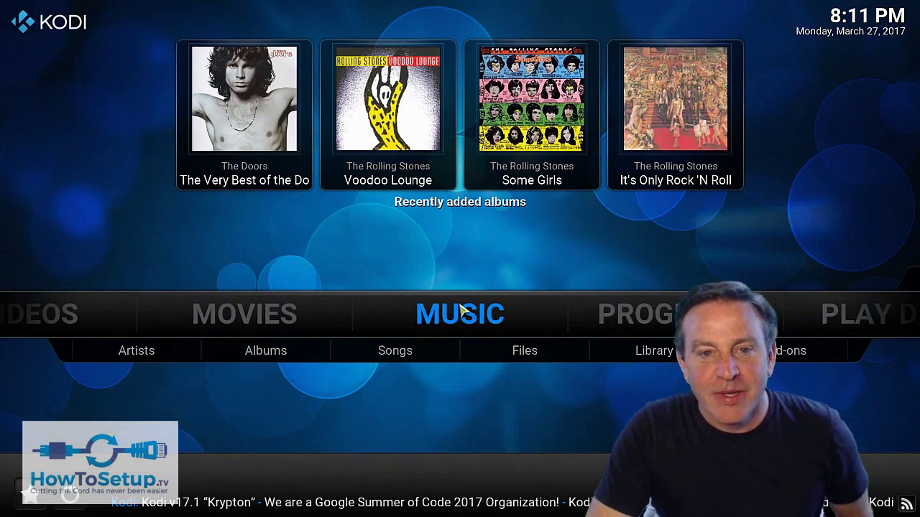
click(280, 113)
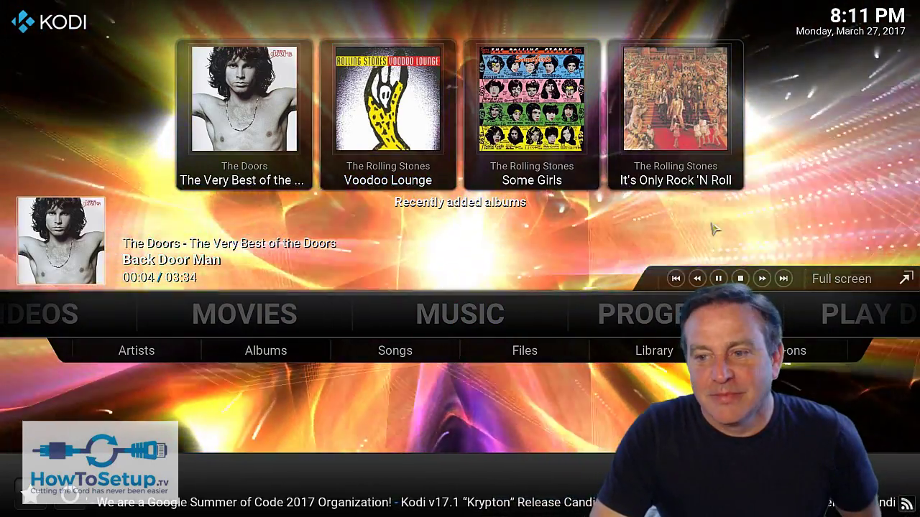
click(740, 278)
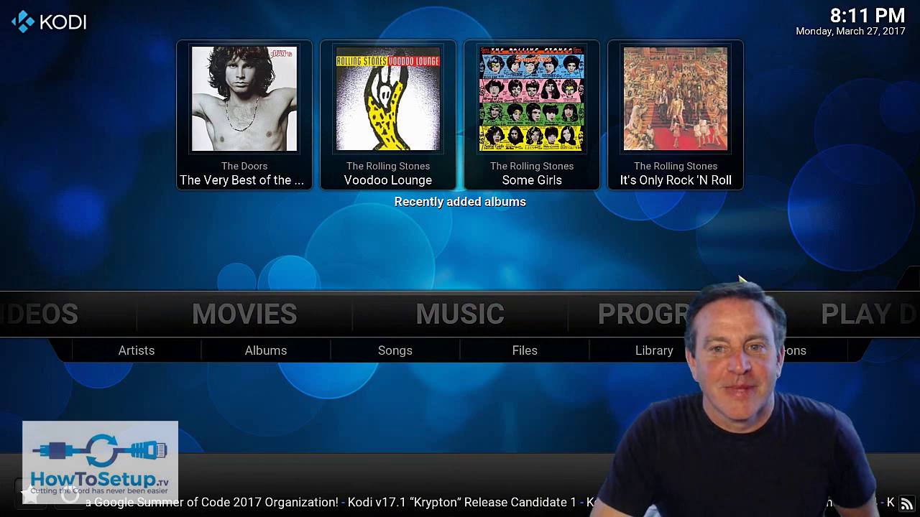
- Open the shutdown options from the home screen and exit Kodi
scroll(445, 316, up, 1)
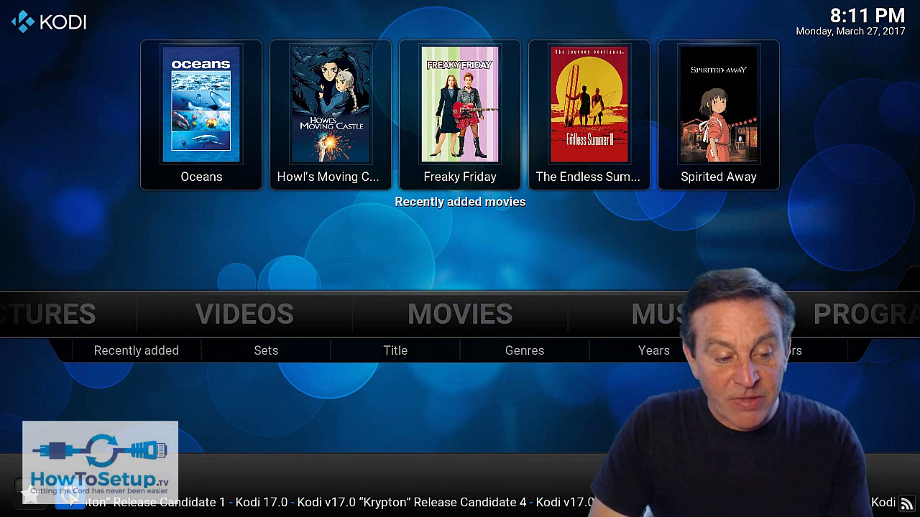
key(s)
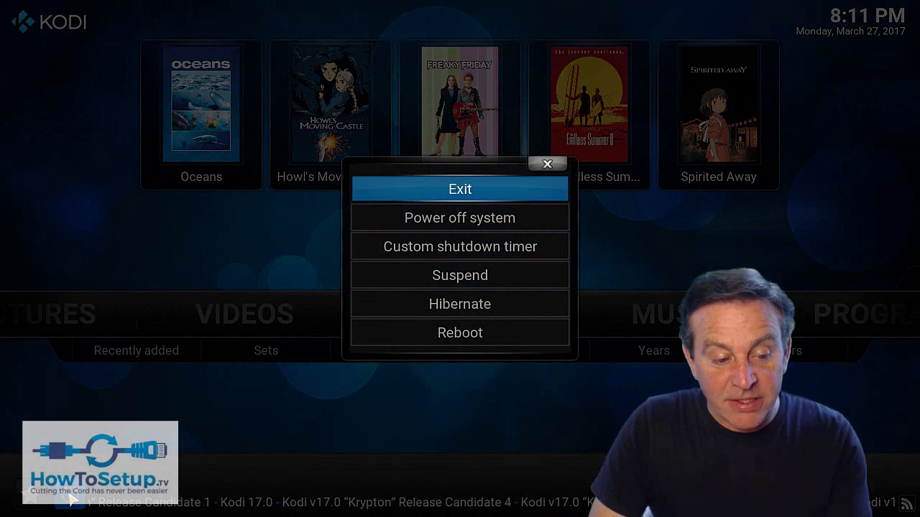
click(400, 194)
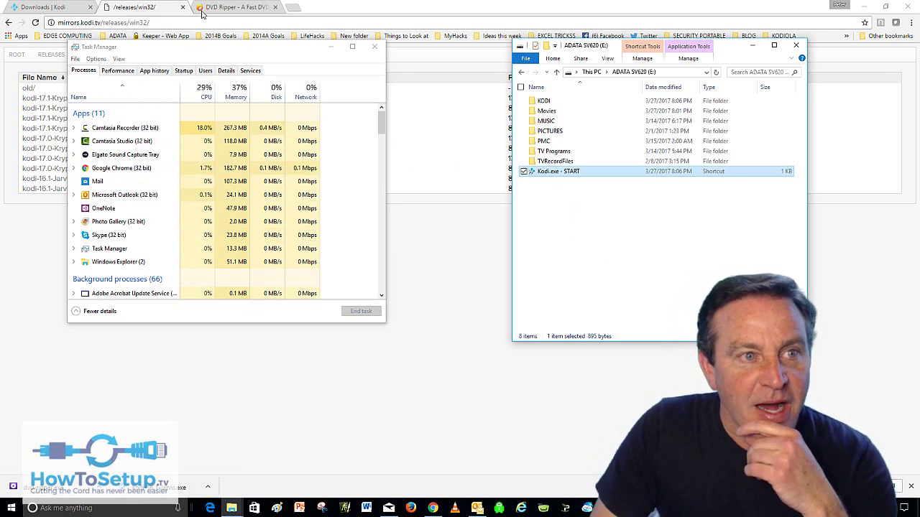
- Switch to Chrome, review the WonderFox DVD Ripper Pro page and its purchase options, and return to the product page
click(224, 6)
click(224, 6)
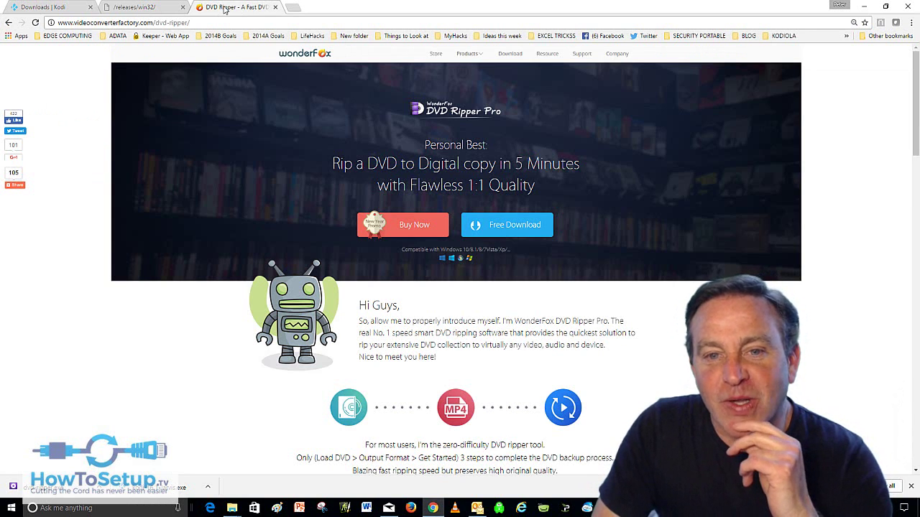
click(404, 226)
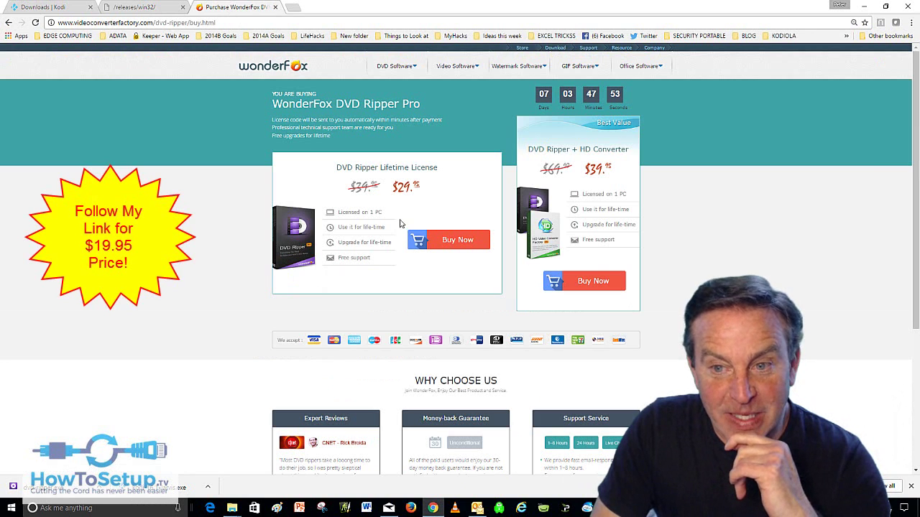
click(8, 22)
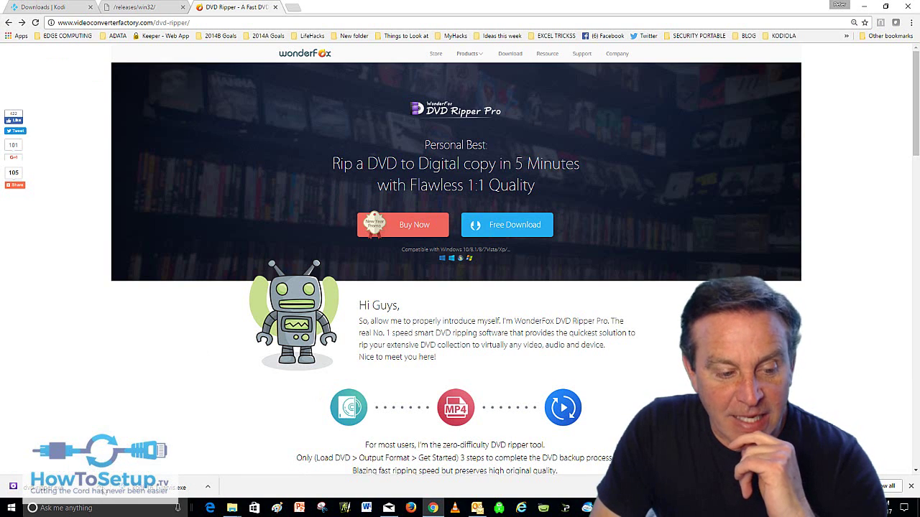
- Show the downloaded dvd-ripper.exe in its folder on Movie Collection (F:) and launch the installer
click(102, 488)
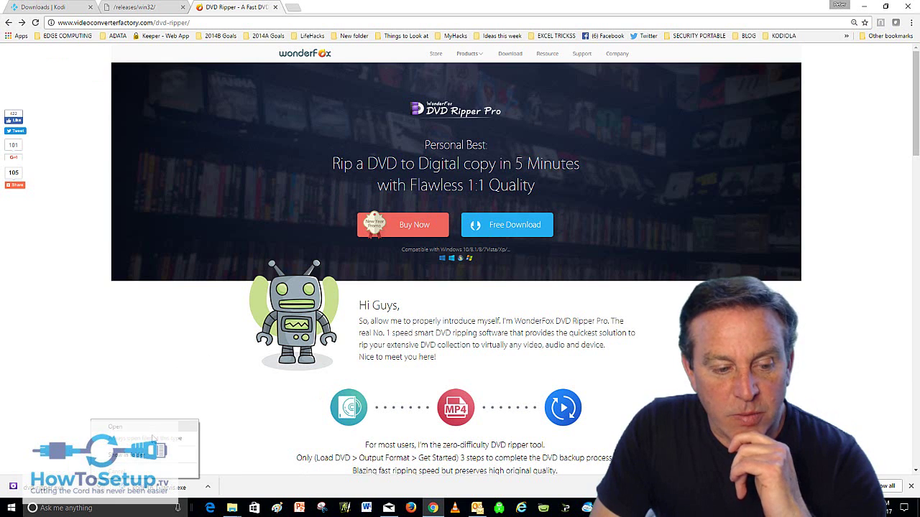
click(156, 456)
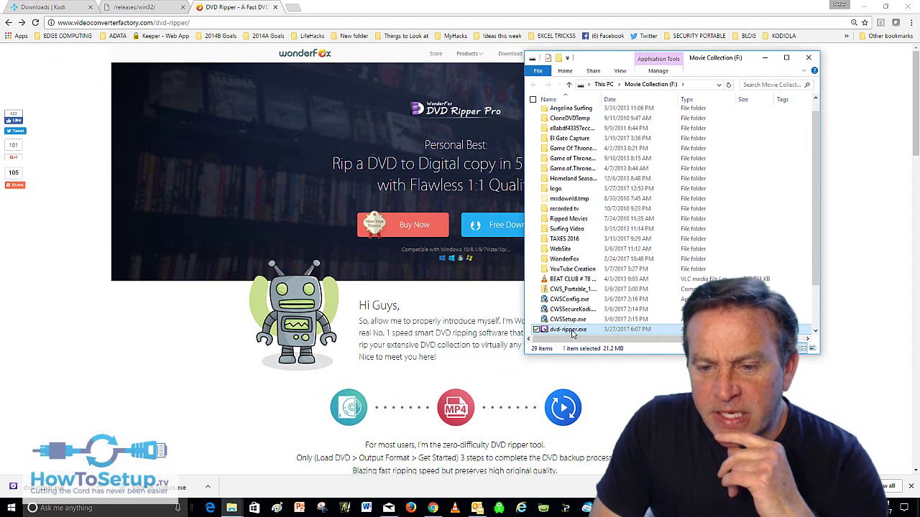
double_click(568, 329)
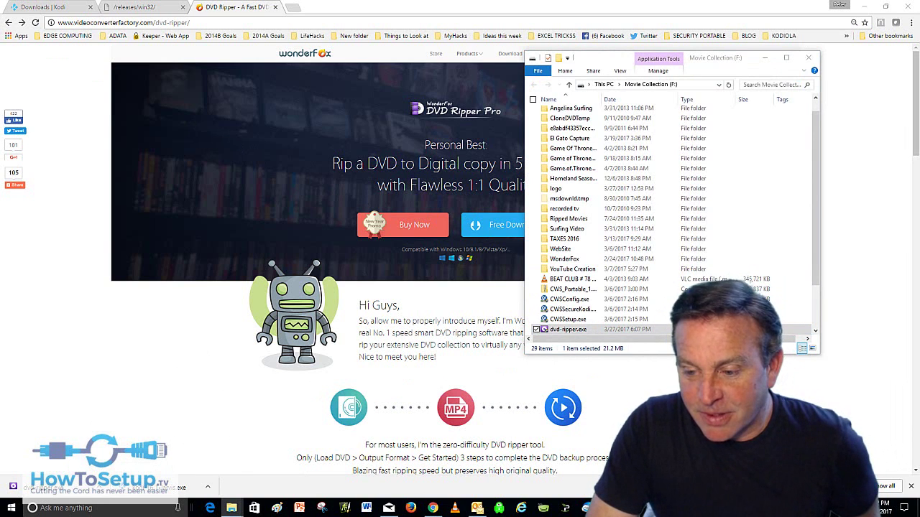
key(ctrl+shift+Escape)
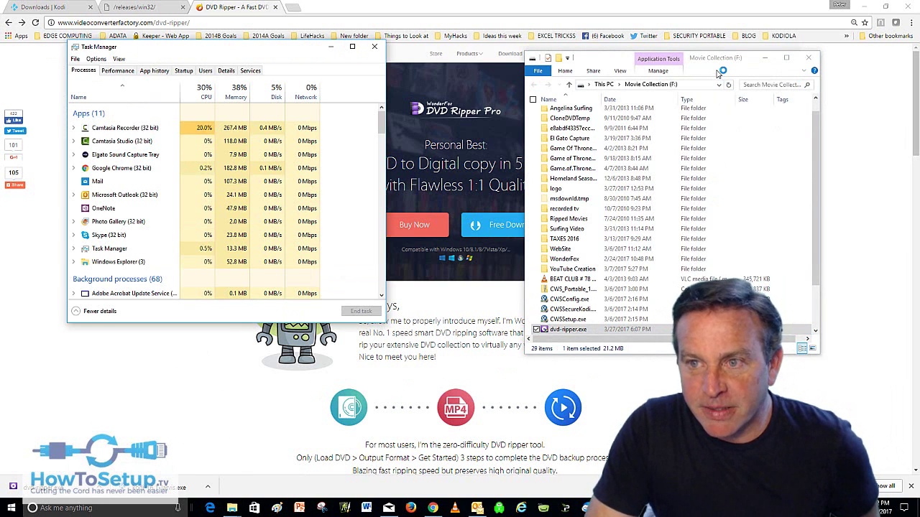
click(622, 286)
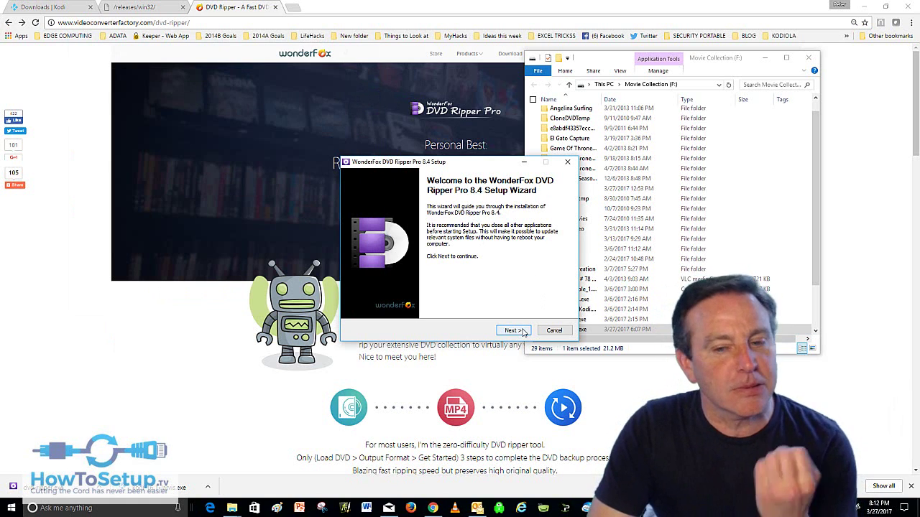
- Proceed through the setup wizard to the install location and set the destination folder to e:\WonderFoxDVDRipper
click(513, 331)
click(513, 331)
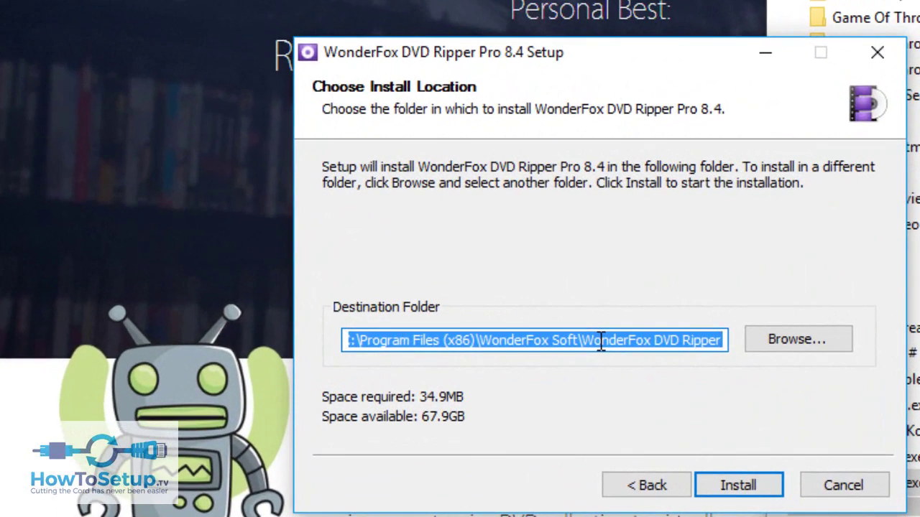
click(601, 343)
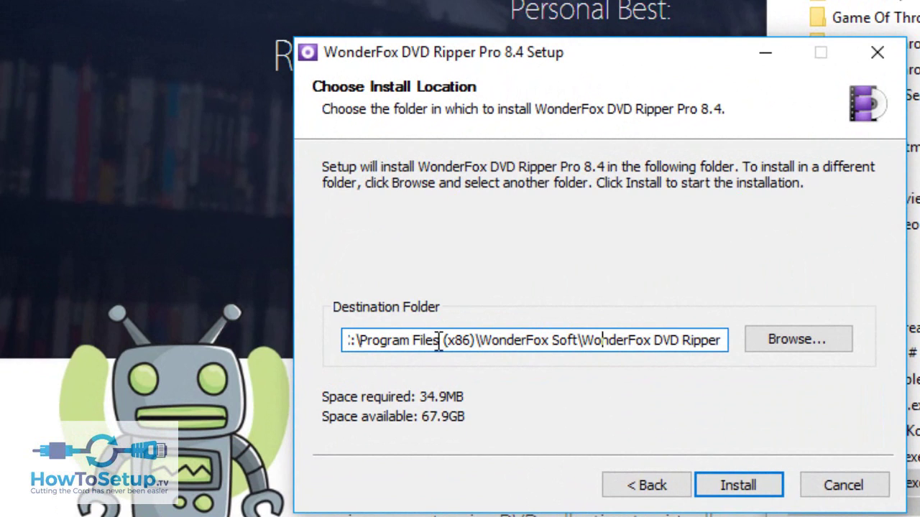
drag(577, 343, 237, 338)
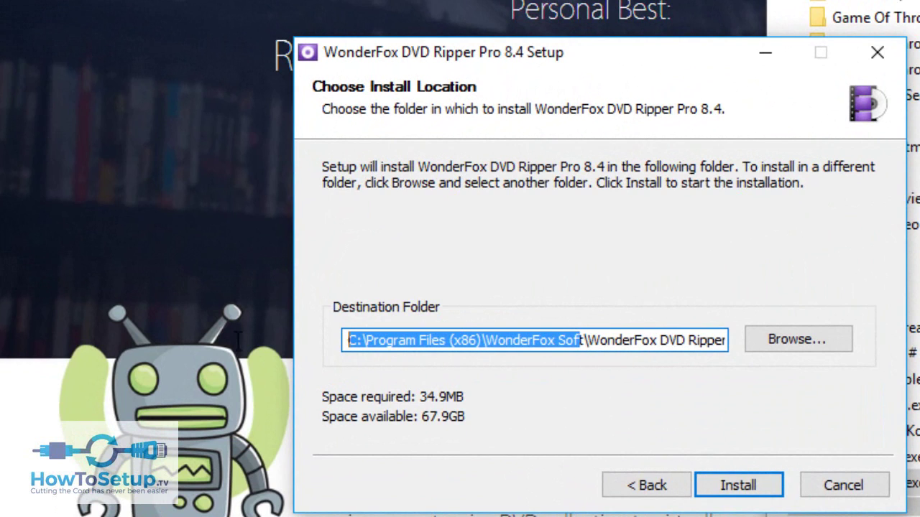
text(e:)
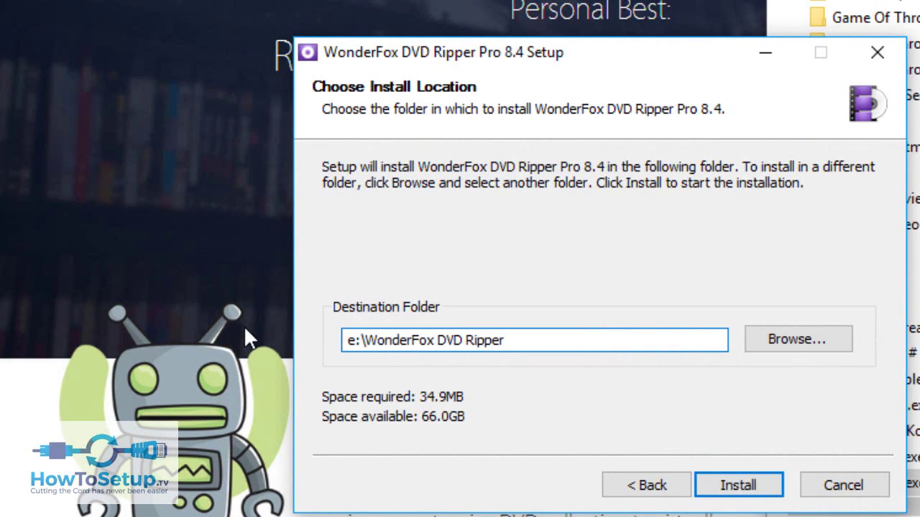
key(BackSpace)
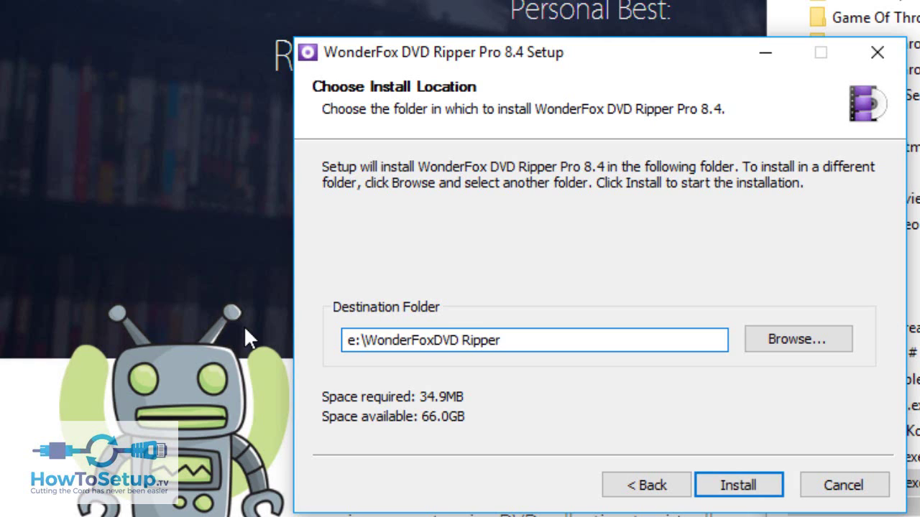
key(BackSpace)
- Install WonderFox DVD Ripper Pro 8.4 and finish the setup wizard without running the program
click(759, 489)
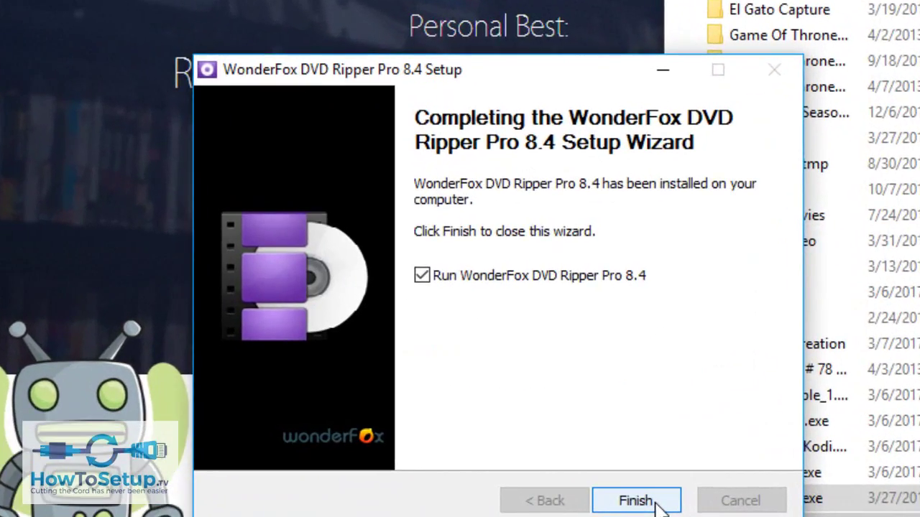
click(441, 276)
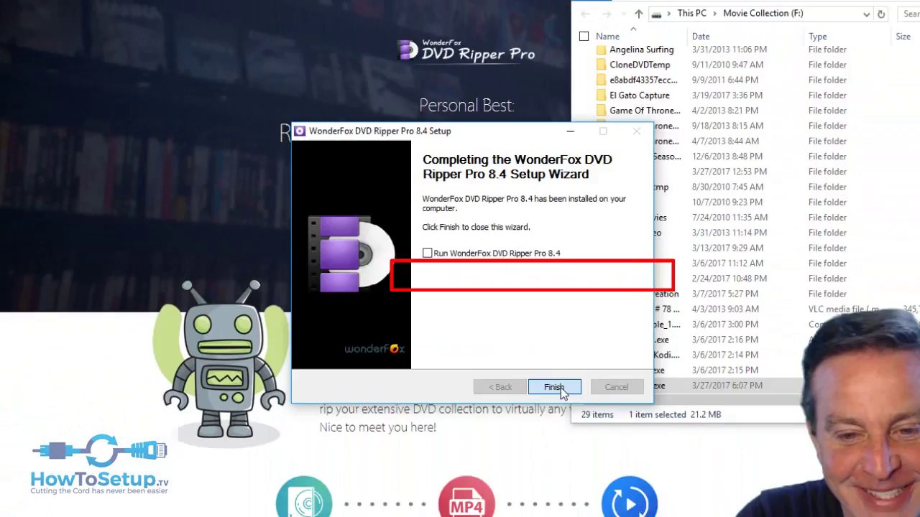
click(554, 387)
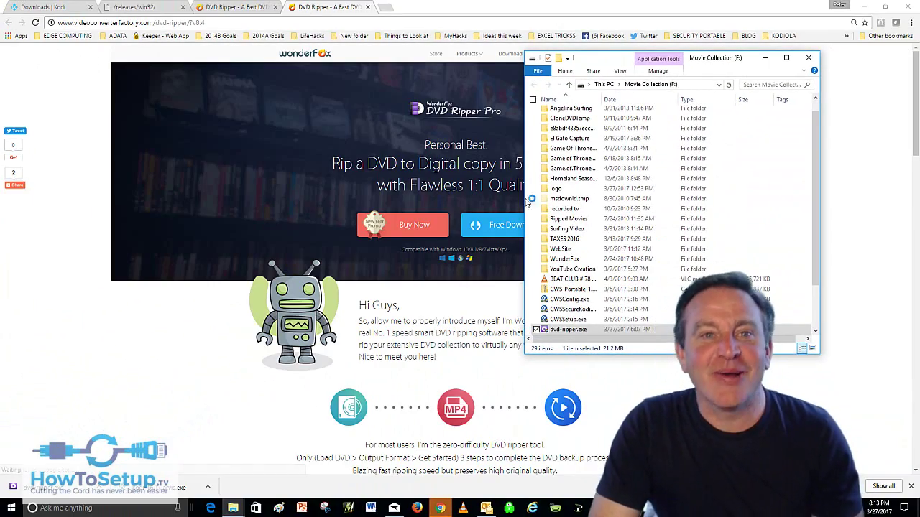
- Clear away the browser and Movie Collection (F:) windows and create a shortcut to DVDRipperPro.exe inside the WonderFoxDVDRipper folder on E:
click(862, 10)
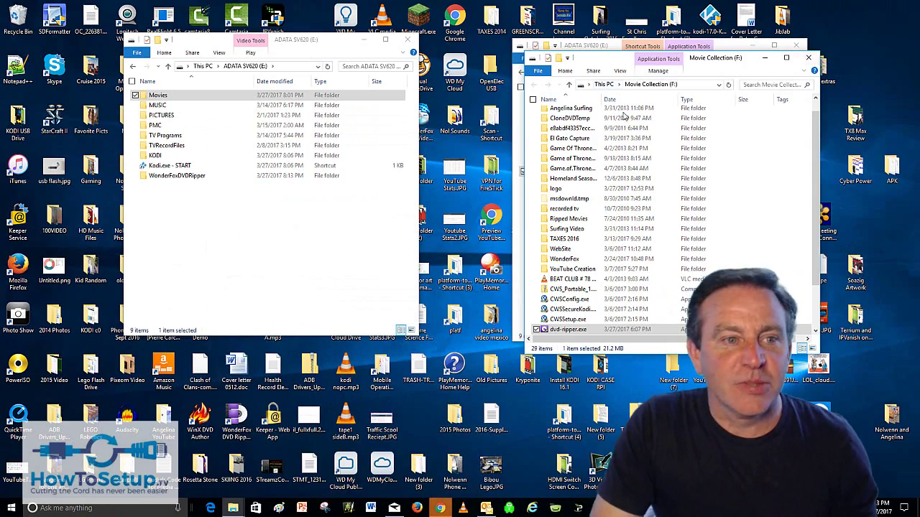
click(811, 58)
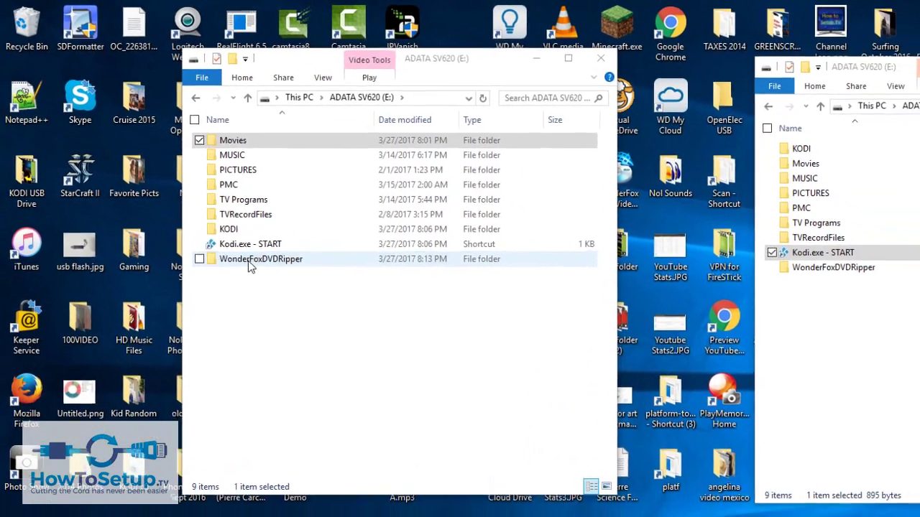
double_click(248, 261)
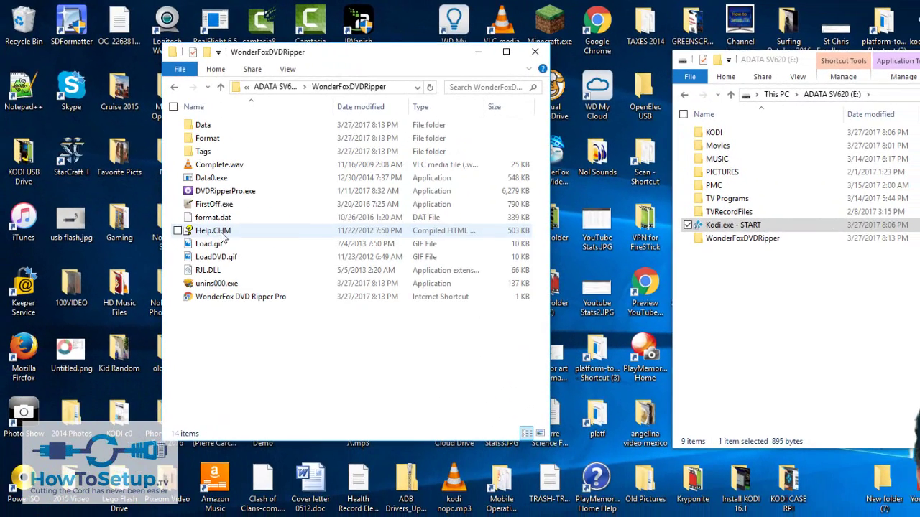
right_click(227, 193)
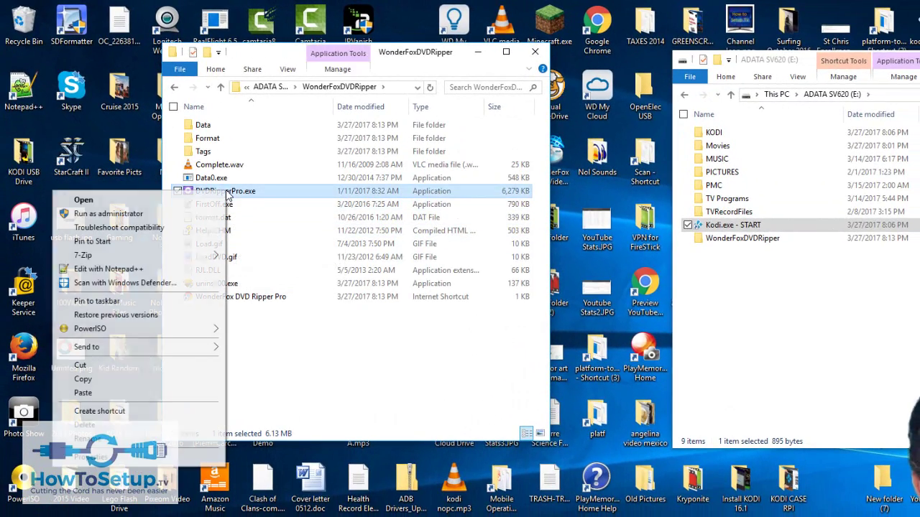
click(189, 411)
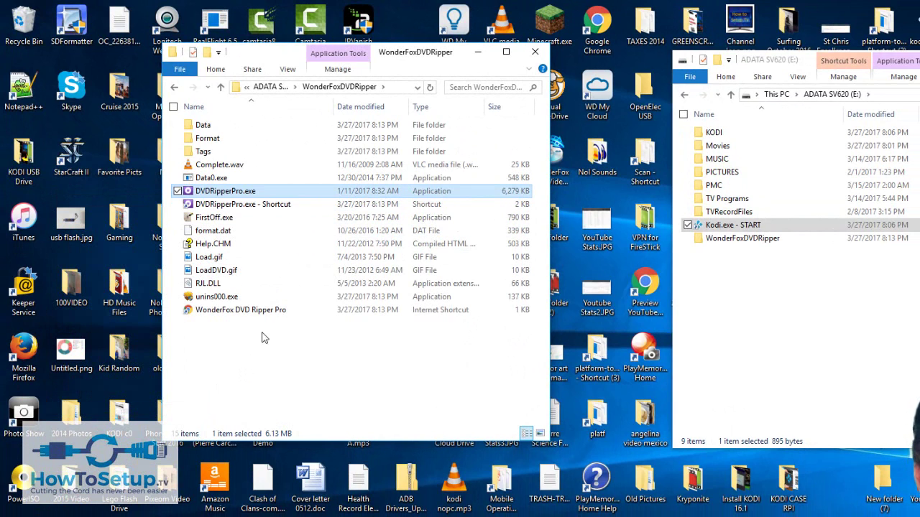
- Rename the new DVDRipperPro.exe shortcut as DVDRipperPro.exe - START
right_click(273, 206)
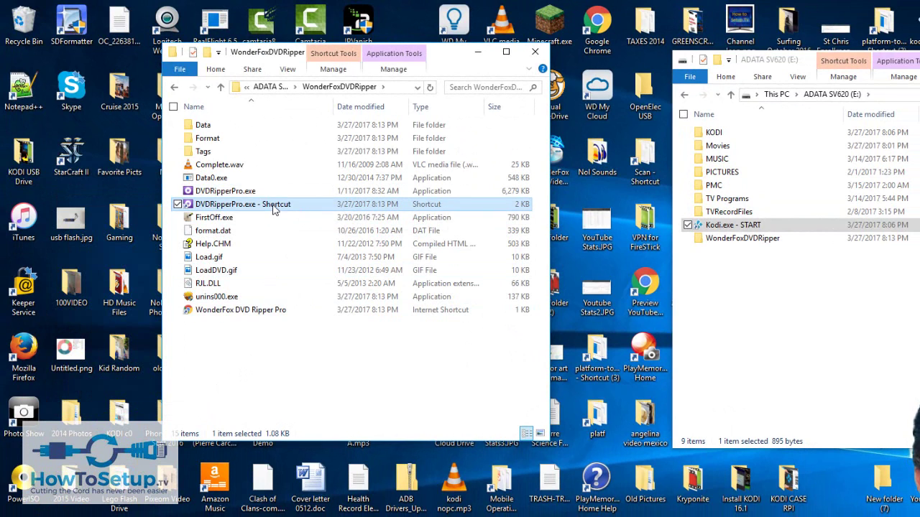
click(280, 205)
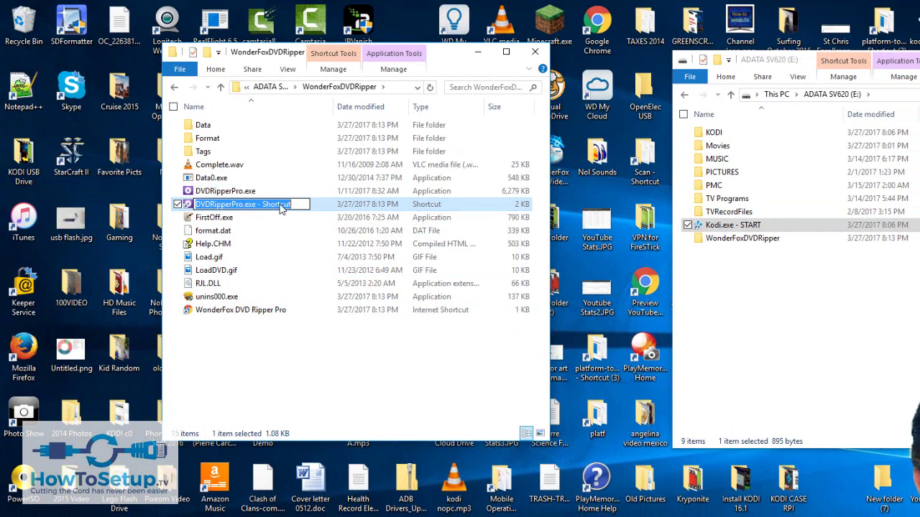
click(286, 204)
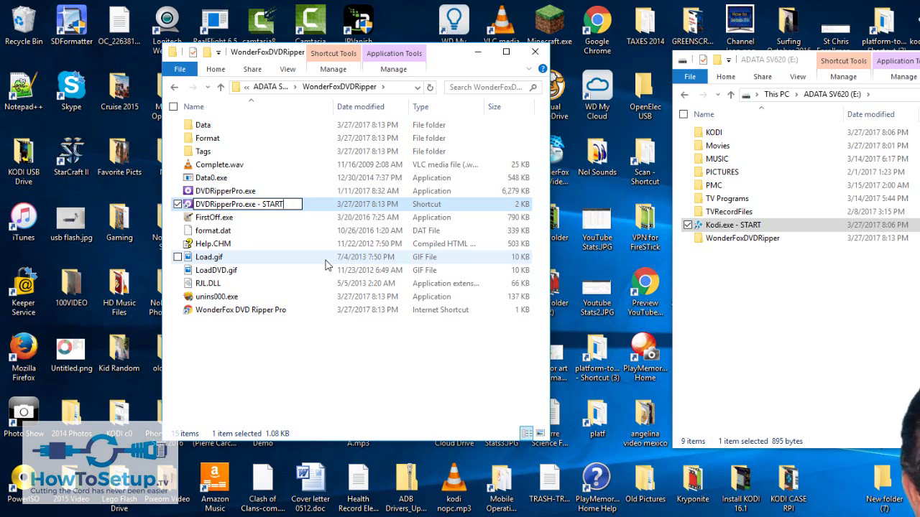
click(355, 388)
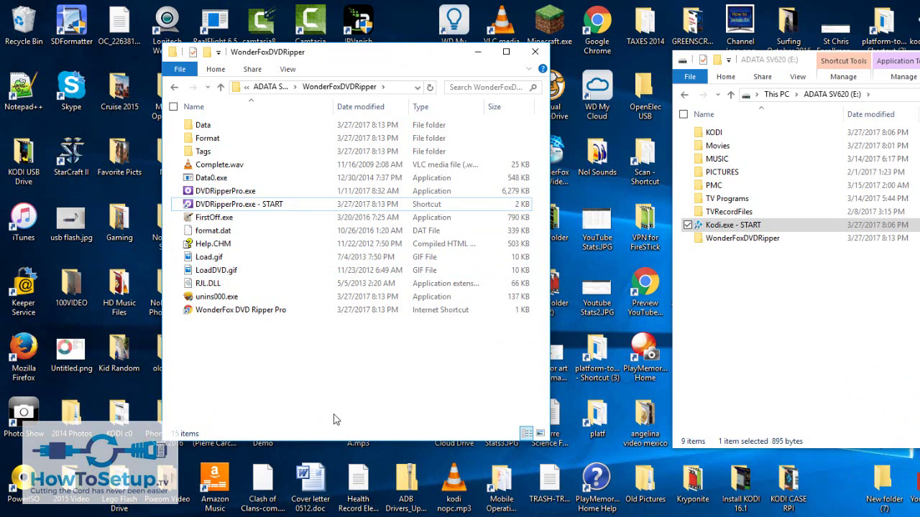
- Append -p to the target of the DVDRipperPro.exe - START shortcut in its properties and close them
right_click(231, 207)
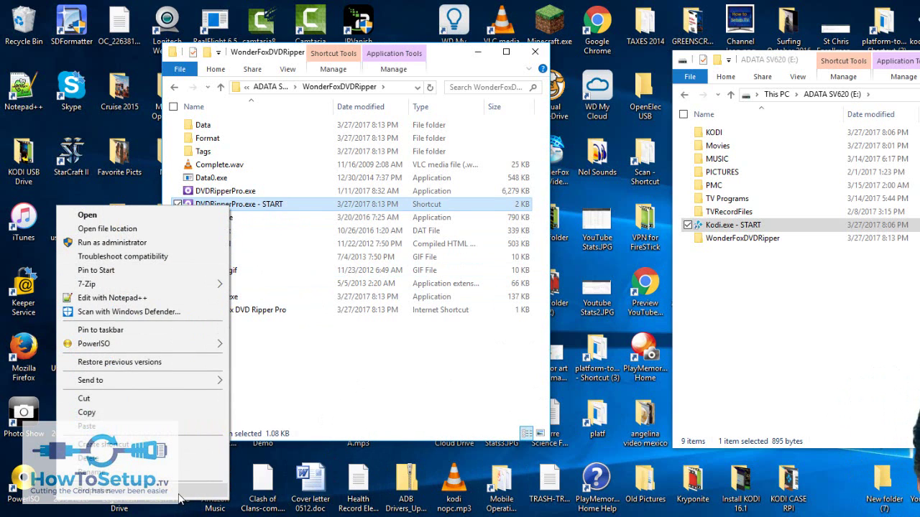
click(181, 493)
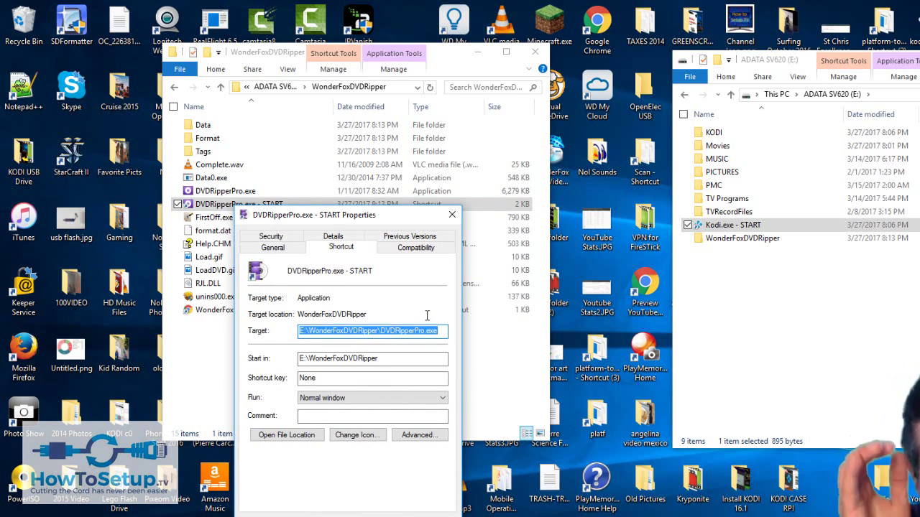
click(441, 332)
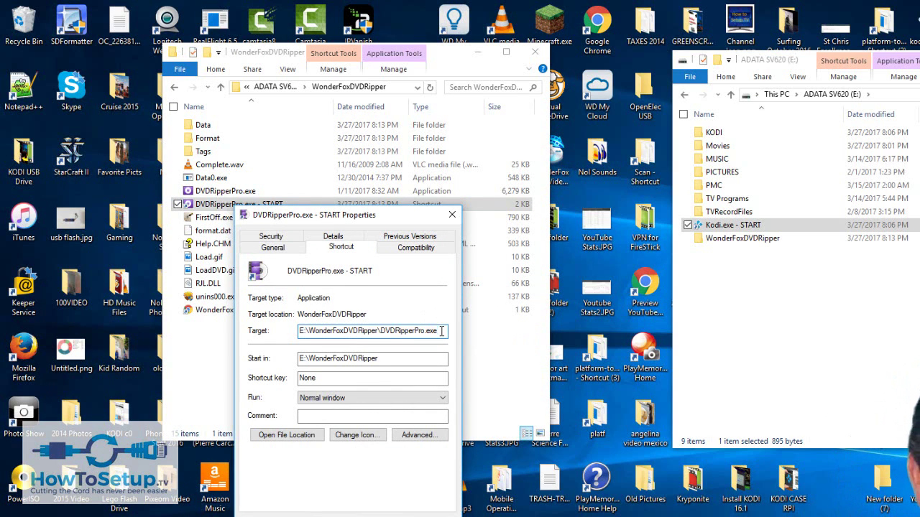
text(-p)
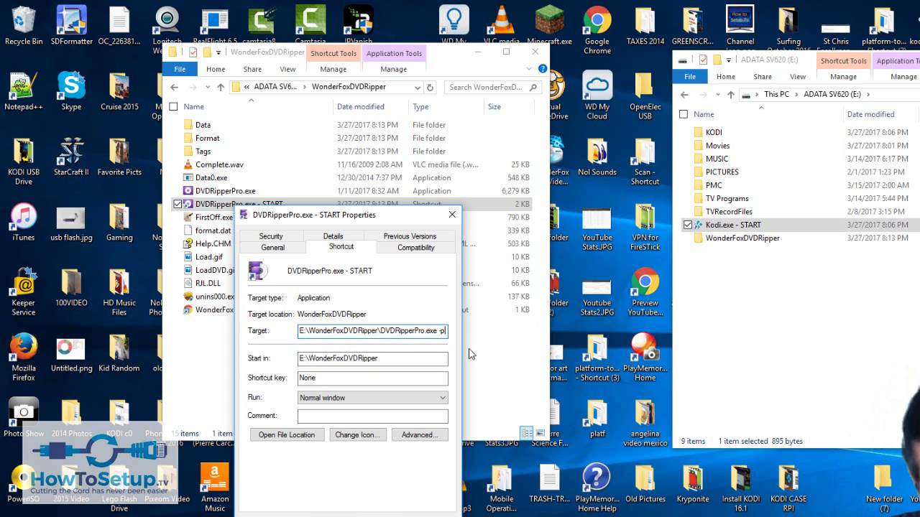
key(ctrl+a)
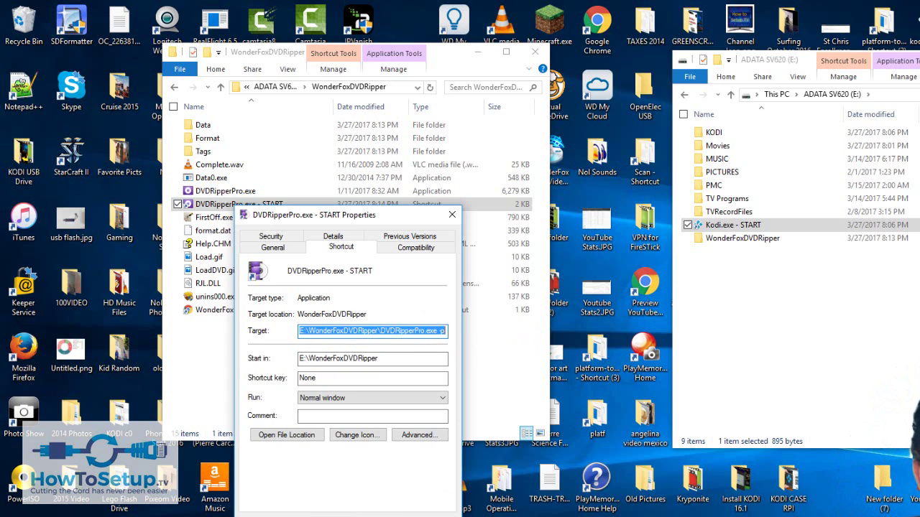
key(Escape)
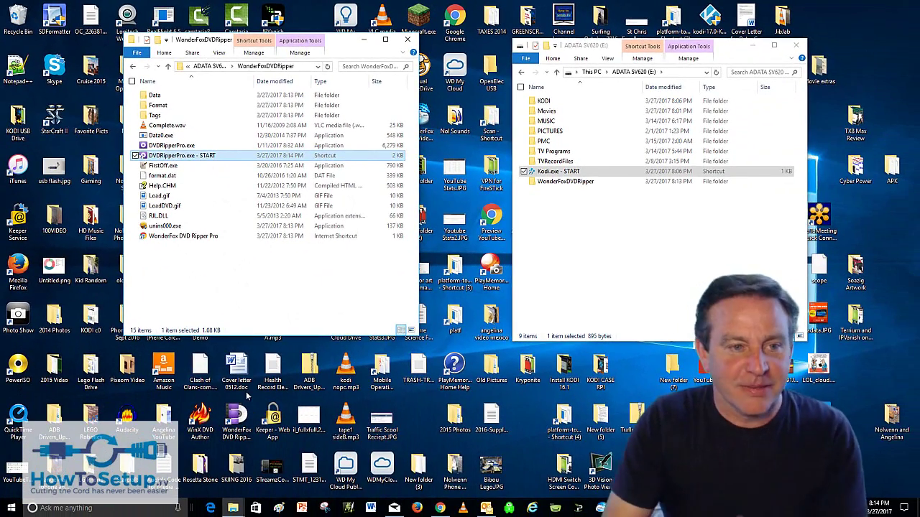
- Try to copy the DVDRipperPro.exe - START shortcut to the root of ADATA SV620 (E:)
click(180, 157)
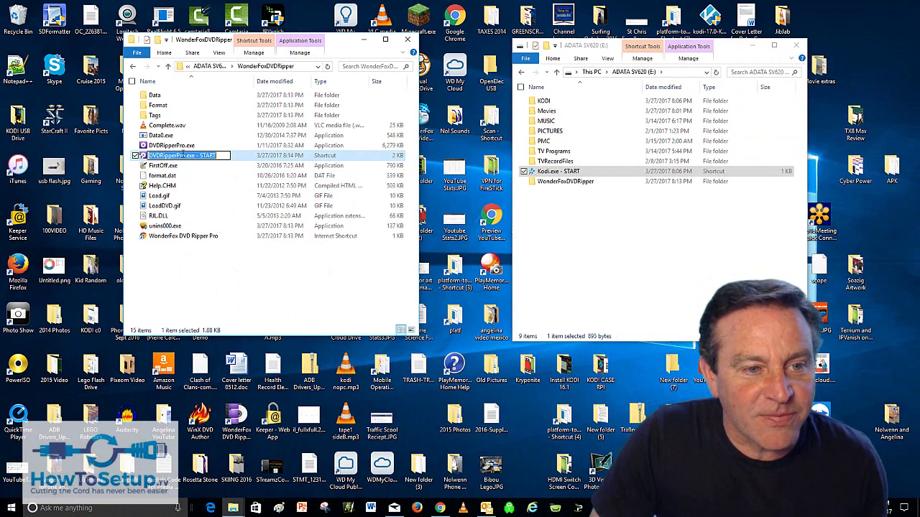
right_click(181, 156)
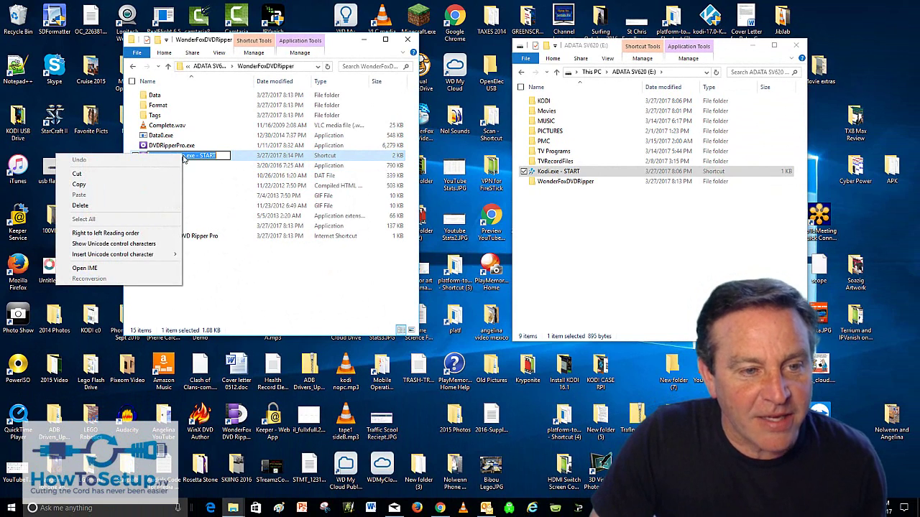
click(113, 185)
click(208, 66)
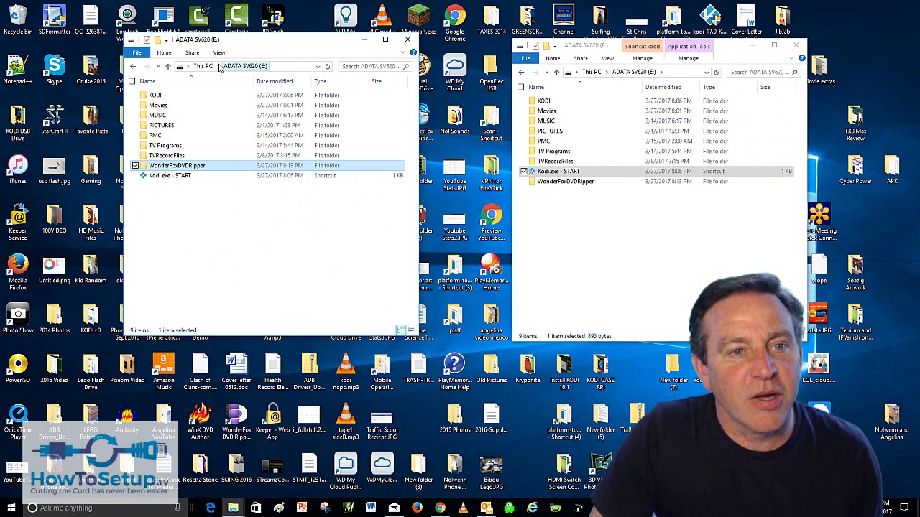
right_click(216, 197)
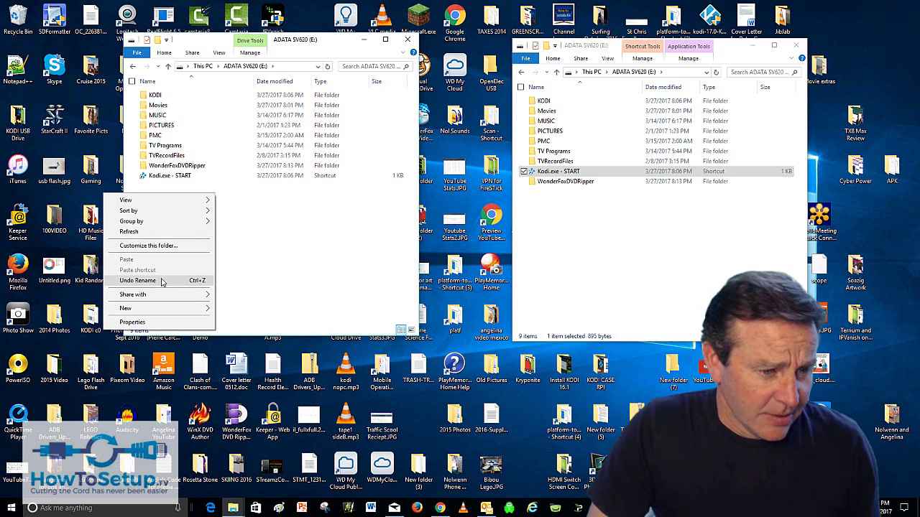
click(198, 167)
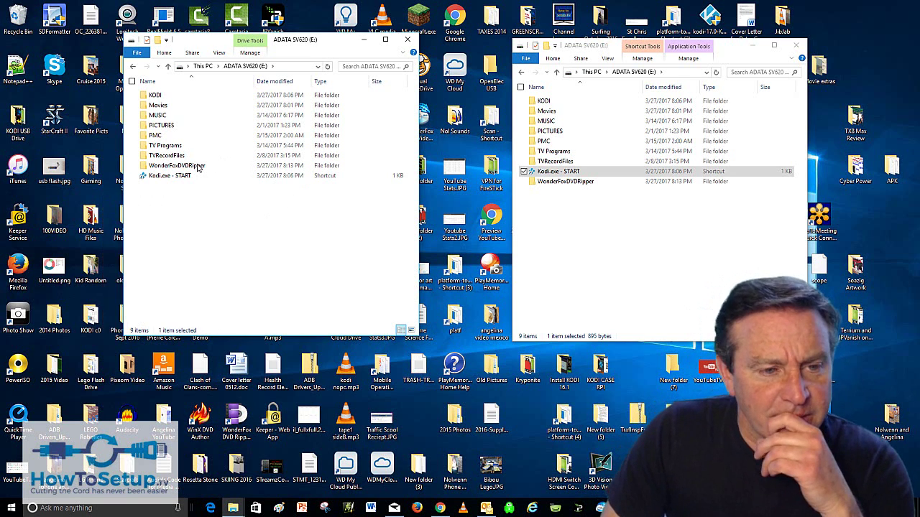
- Copy the DVDRipperPro.exe - START shortcut from WonderFoxDVDRipper to the root of ADATA SV620 (E:) and close the second ADATA window
double_click(198, 167)
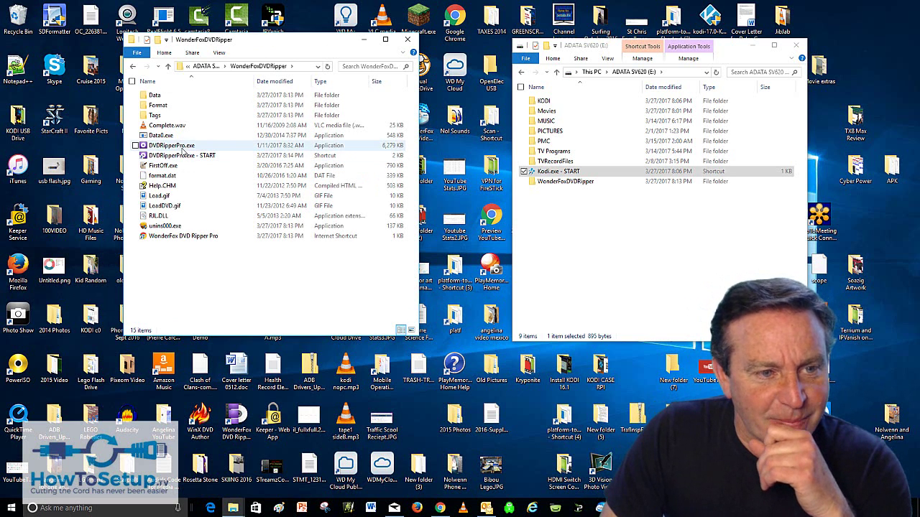
click(181, 156)
right_click(180, 158)
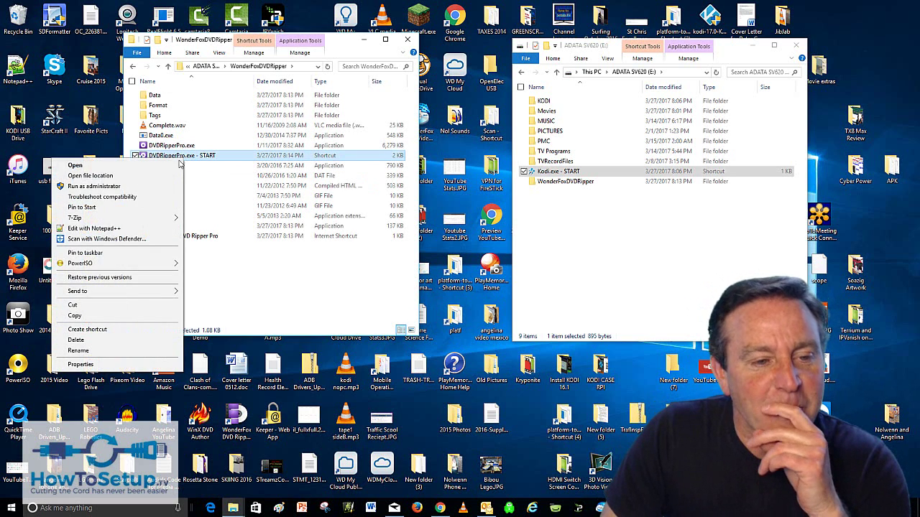
click(118, 316)
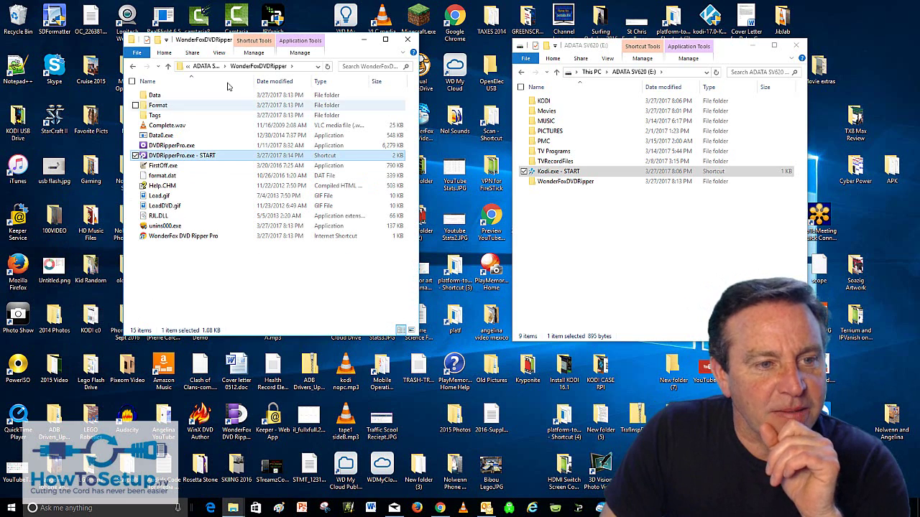
click(207, 66)
right_click(194, 185)
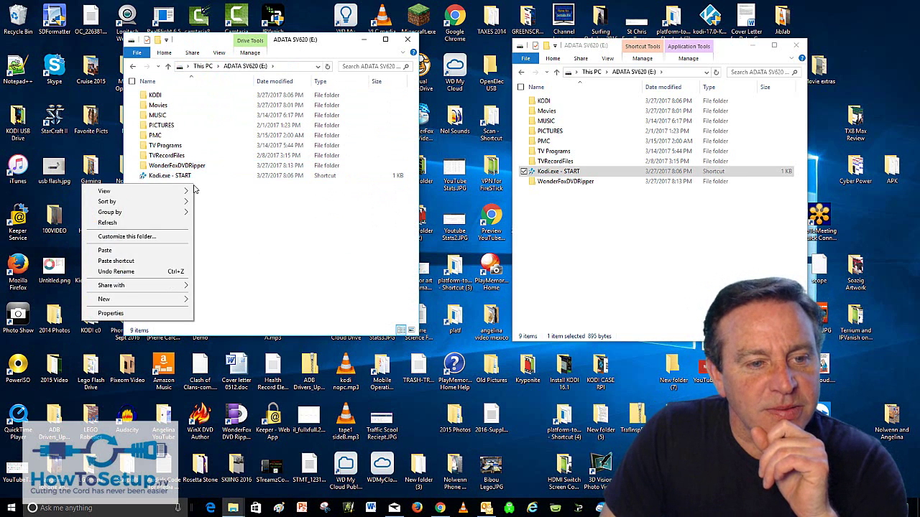
click(148, 250)
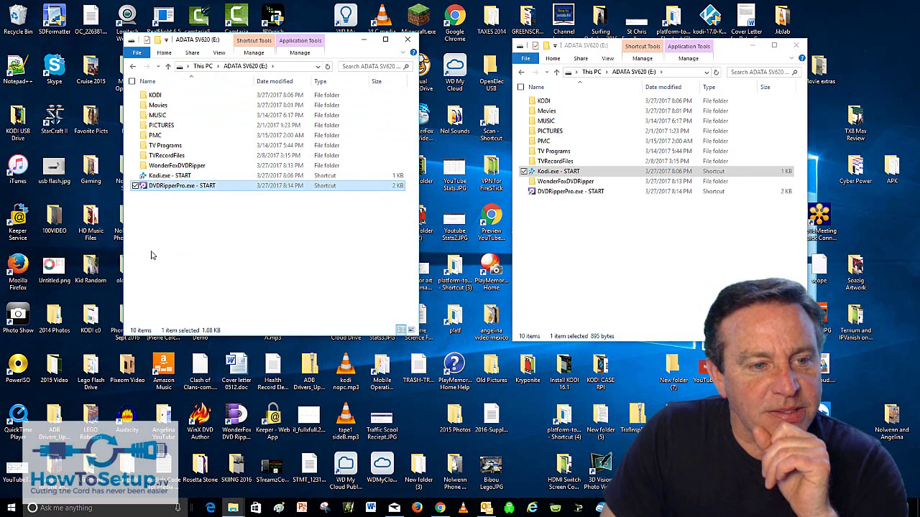
click(275, 254)
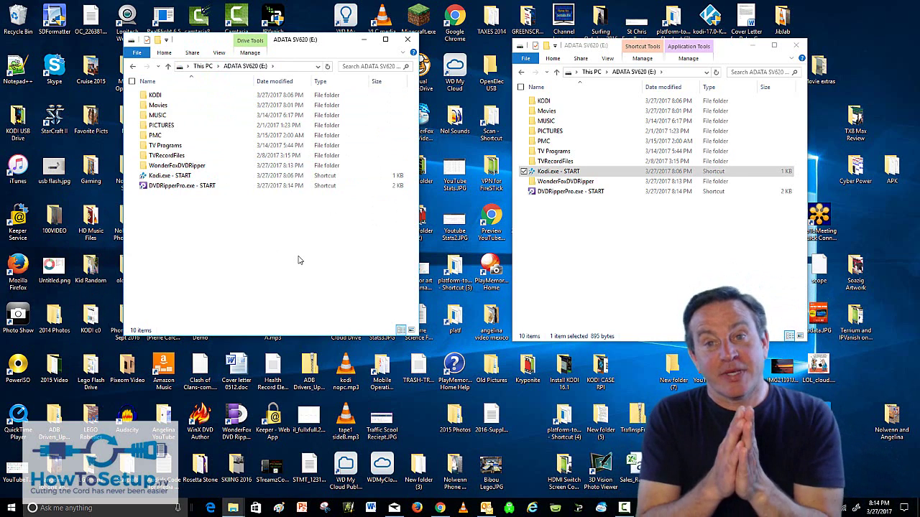
click(796, 47)
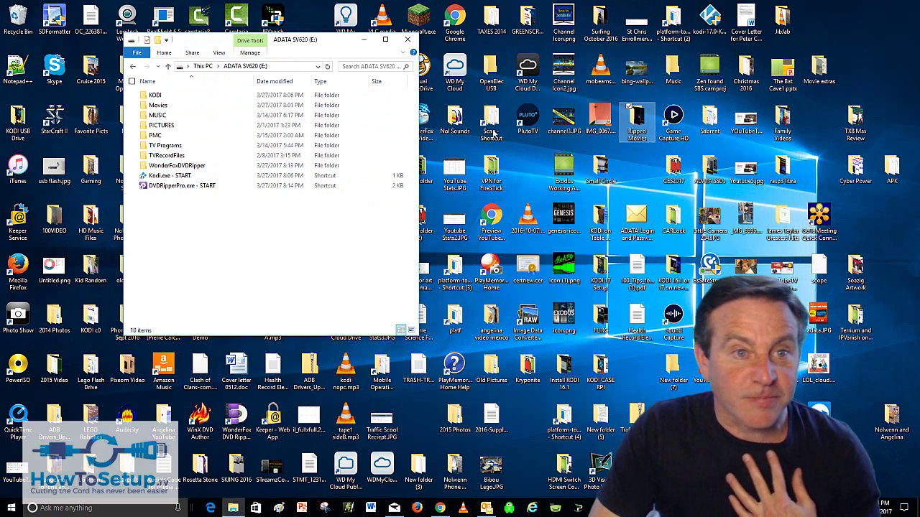
- Launch WonderFox DVD Ripper Pro from the DVDRipperPro.exe - START shortcut and set its output folder to E:\Movies
click(185, 187)
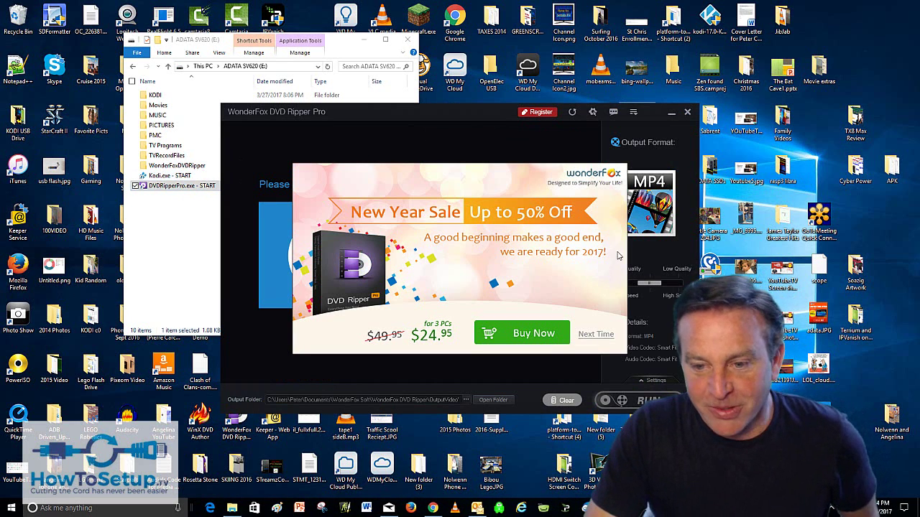
click(596, 334)
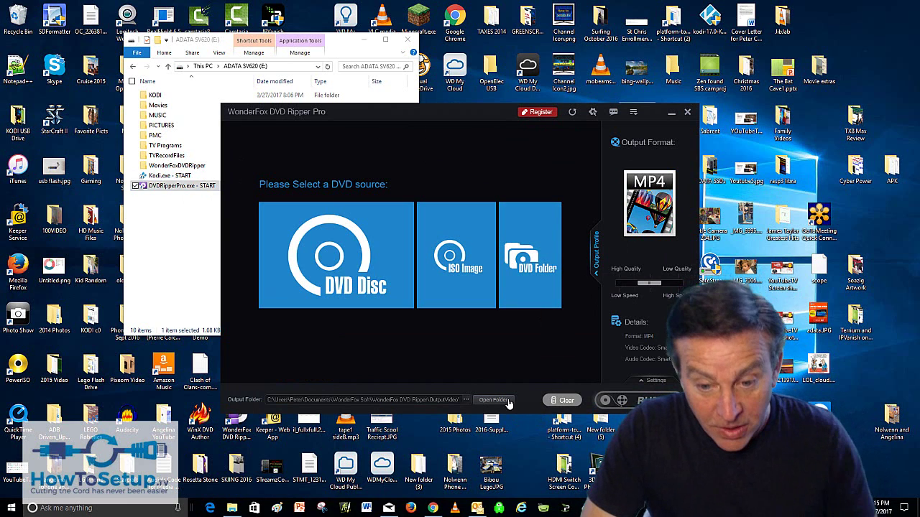
click(465, 400)
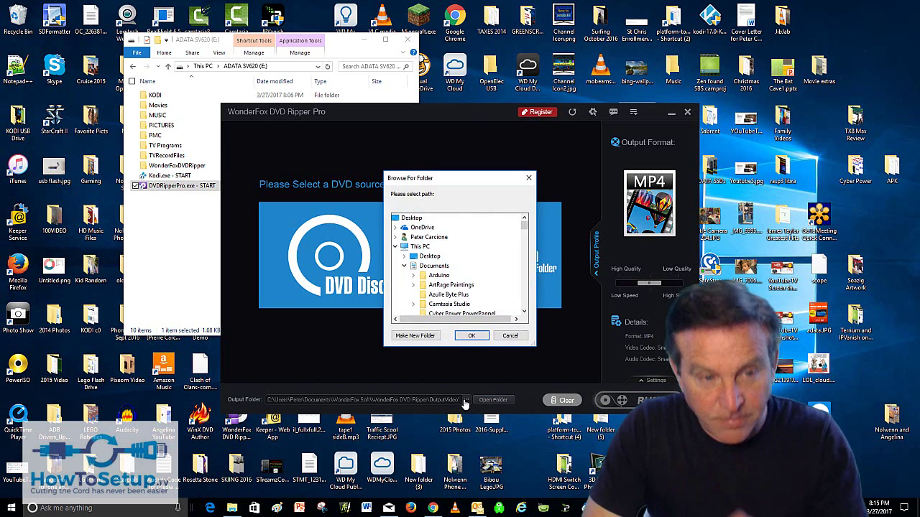
click(404, 266)
scroll(431, 291, down, 2)
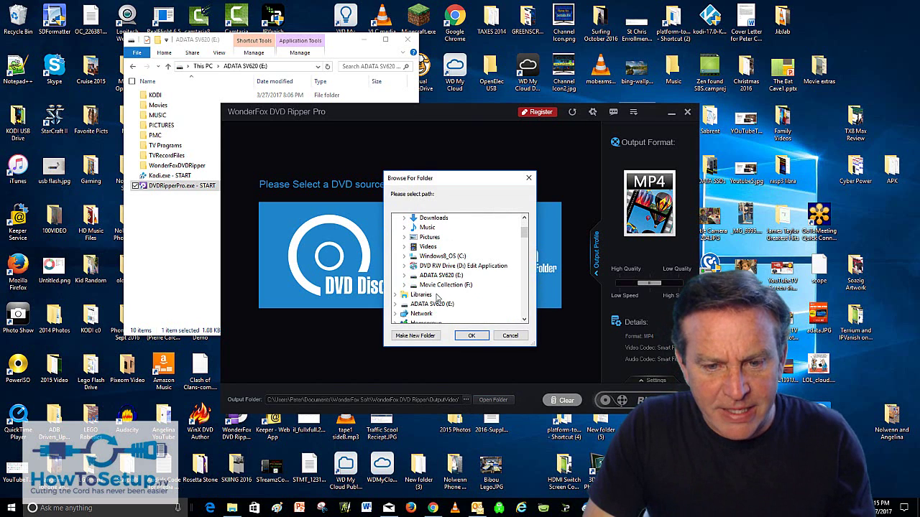
double_click(434, 305)
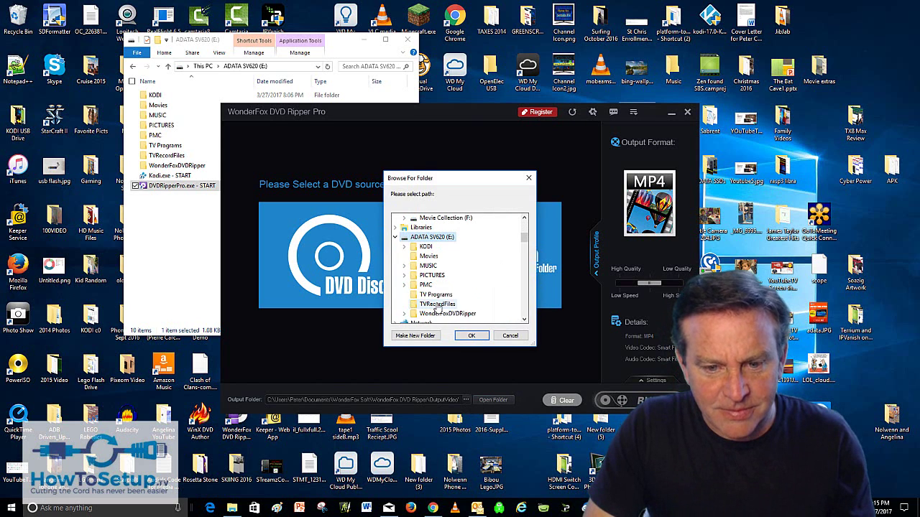
click(432, 256)
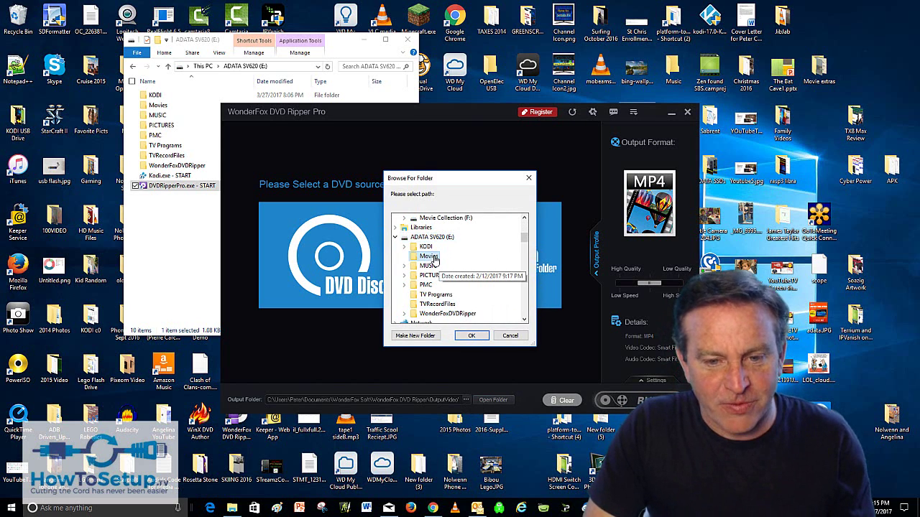
click(472, 336)
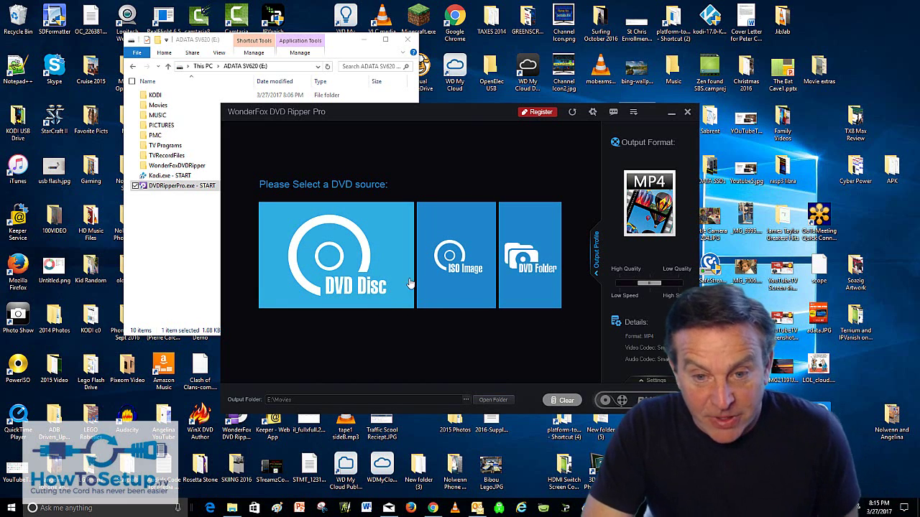
- Load the DVD folder 300 from Ripped Movies on Movie Collection (F:) as the source
click(539, 260)
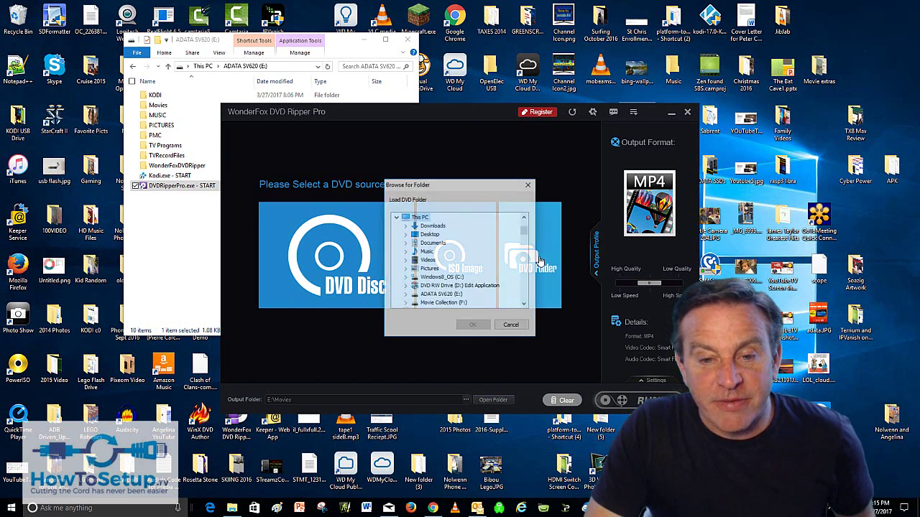
click(450, 304)
scroll(506, 258, down, 3)
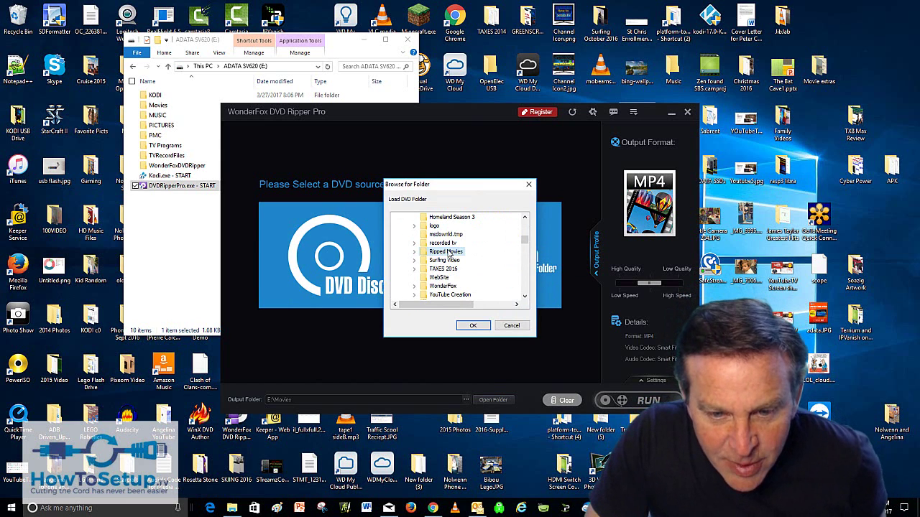
double_click(447, 251)
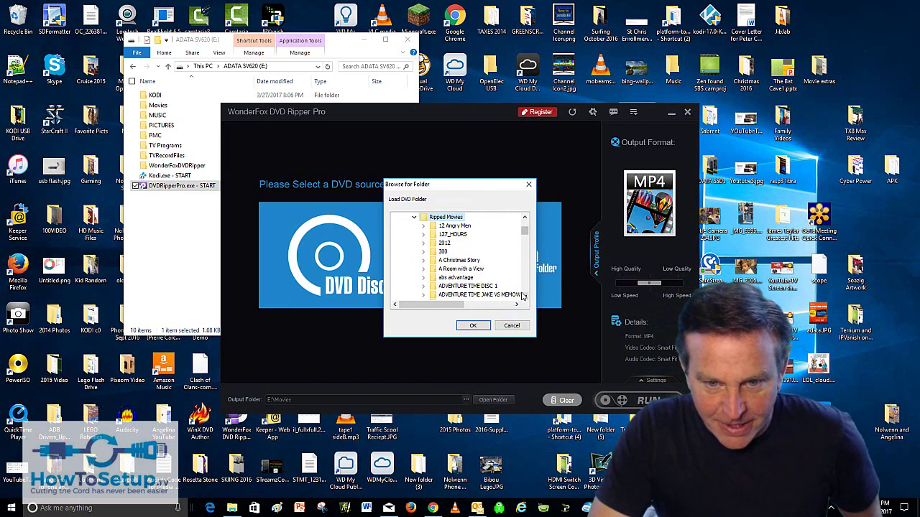
double_click(442, 252)
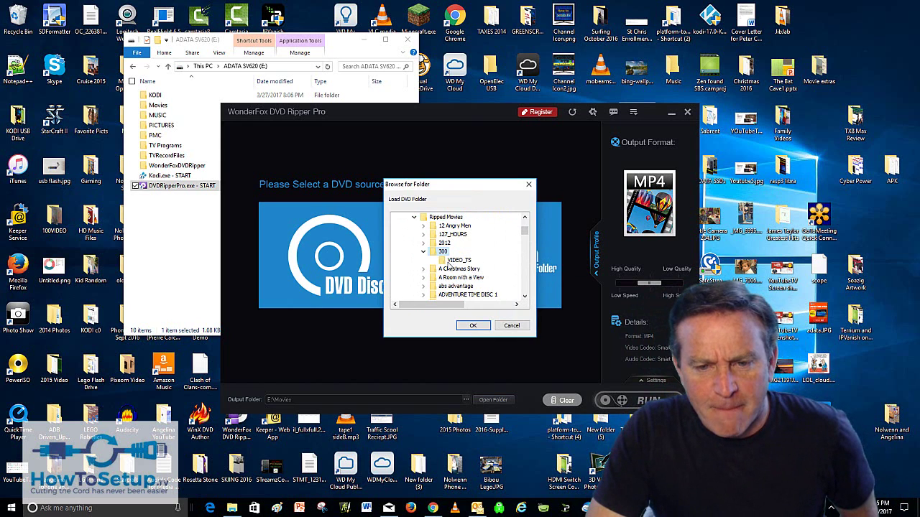
click(476, 326)
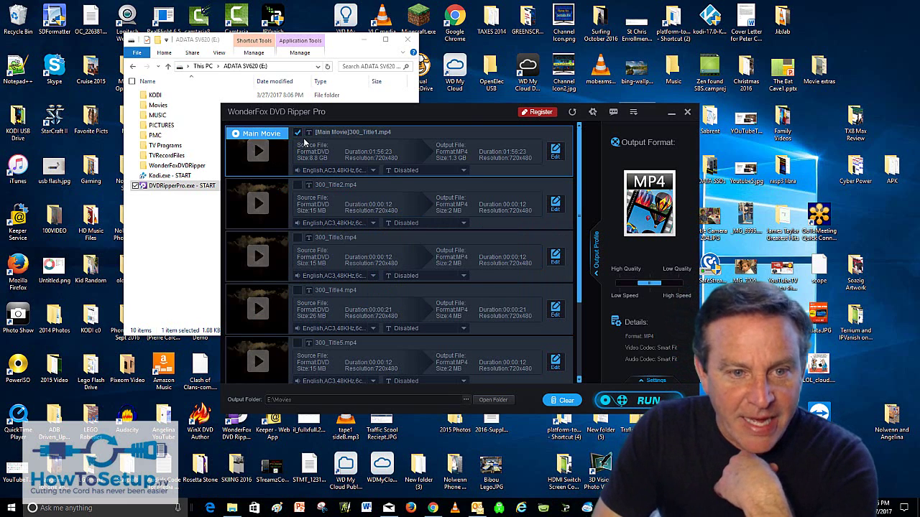
- Review the loaded titles and rip the main movie of 300 to MP4, skipping the registration offer
scroll(364, 206, down, 3)
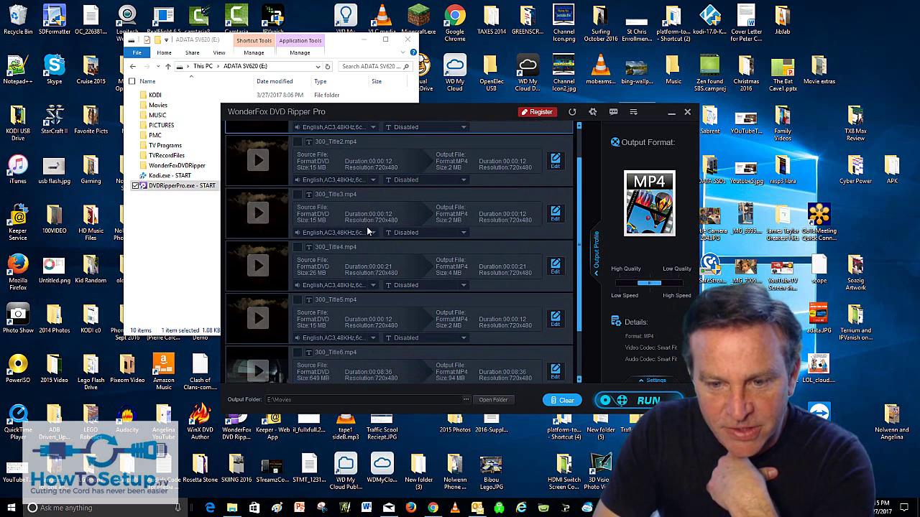
scroll(368, 227, down, 1)
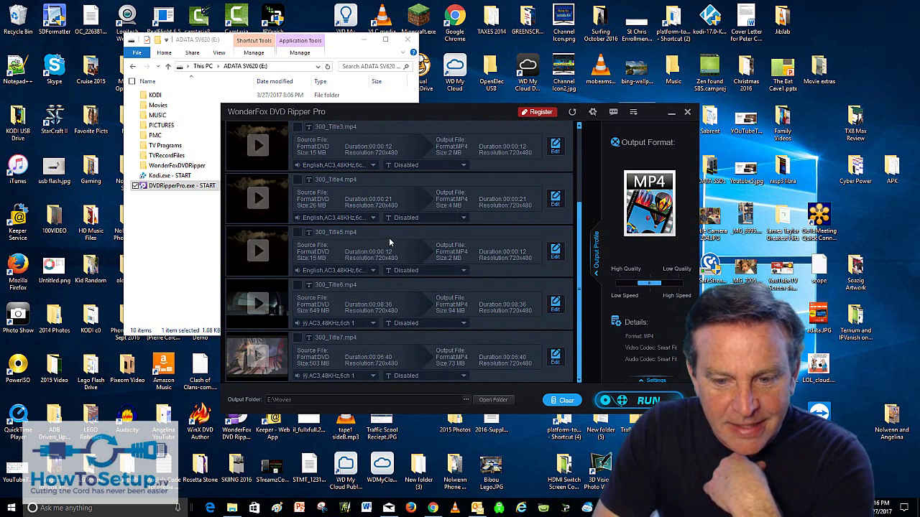
scroll(394, 238, up, 4)
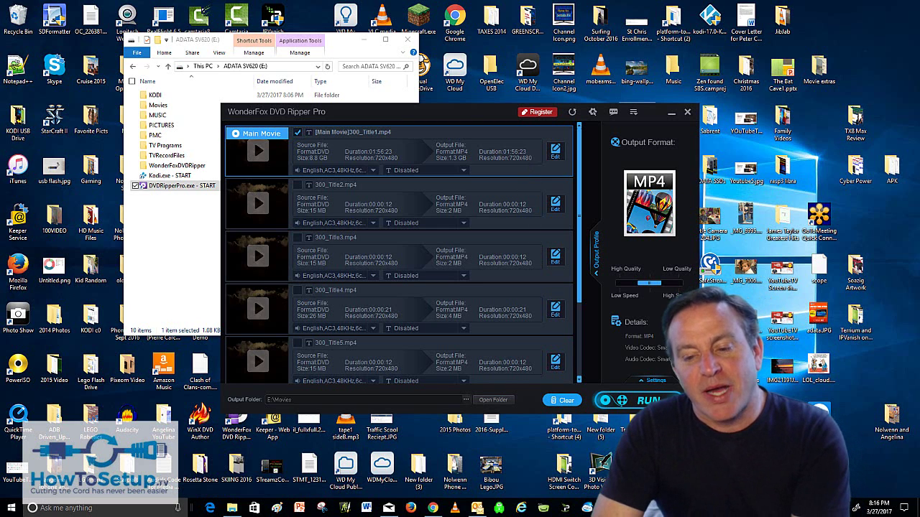
click(645, 402)
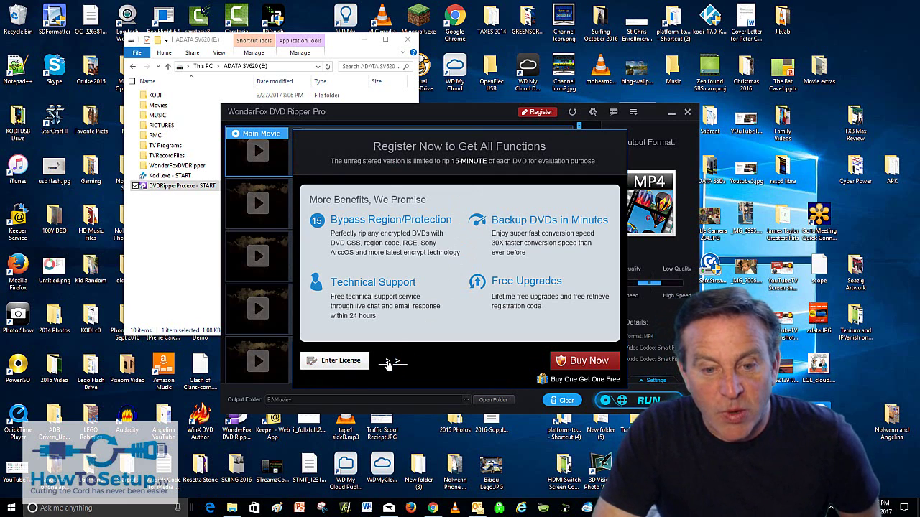
click(392, 362)
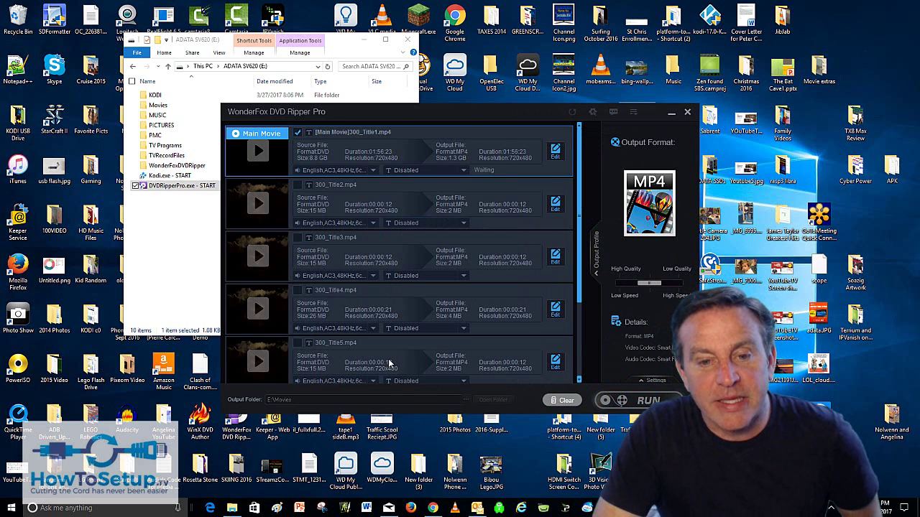
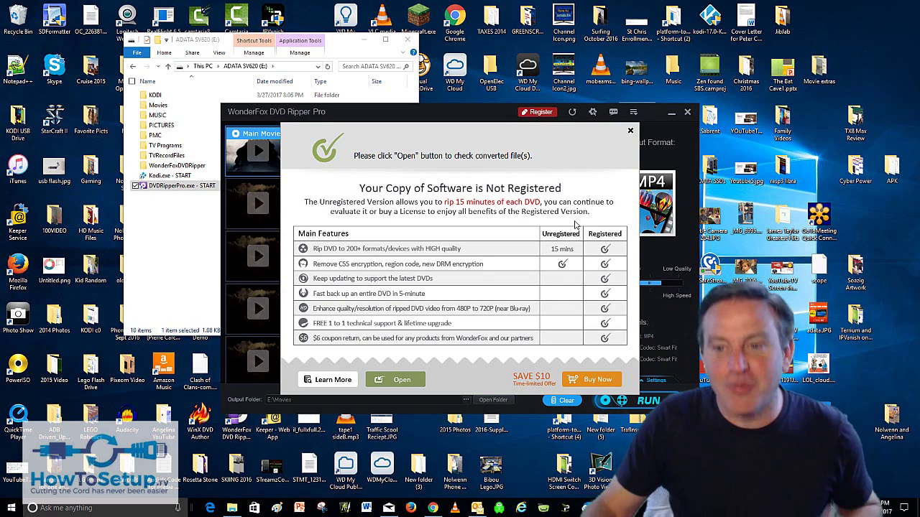
- Clear the loaded DVD titles and exit WonderFox DVD Ripper Pro
click(630, 131)
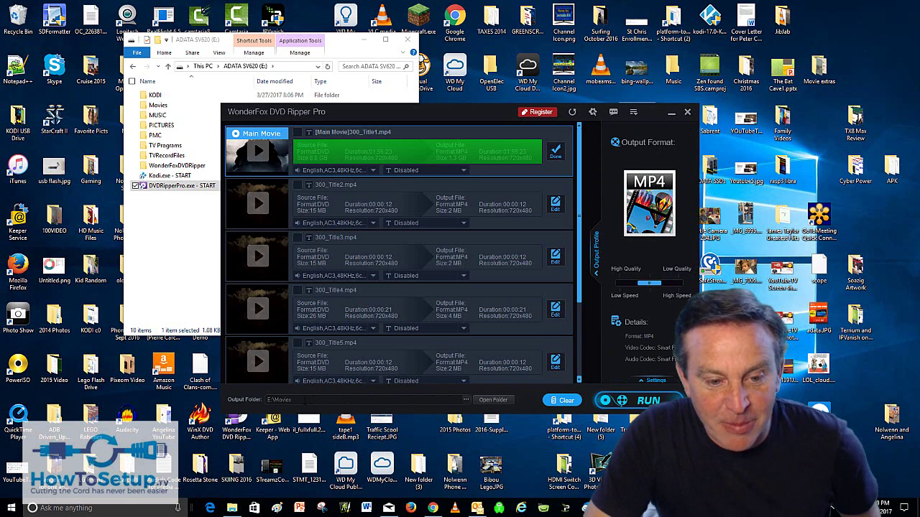
click(563, 400)
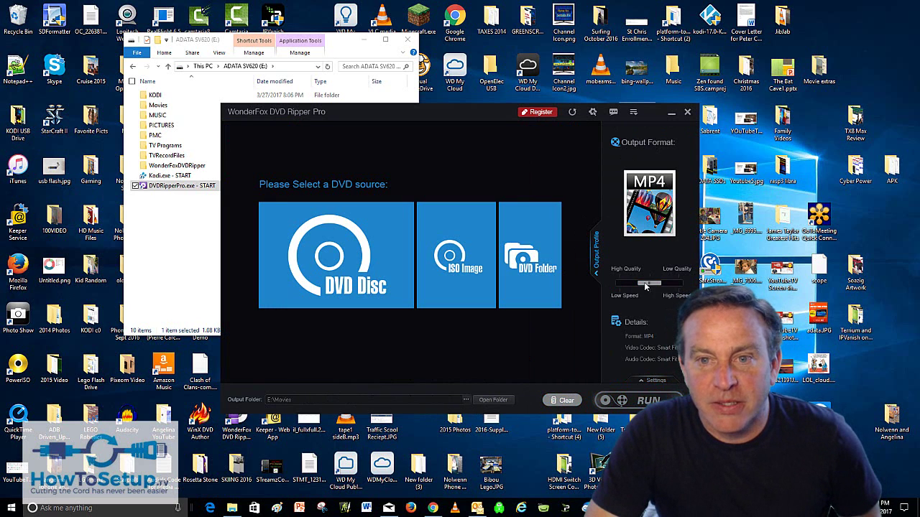
click(687, 113)
- Launch Kodi from the Kodi.exe - START shortcut and look through the movie library by title, leaving the list when done
click(316, 177)
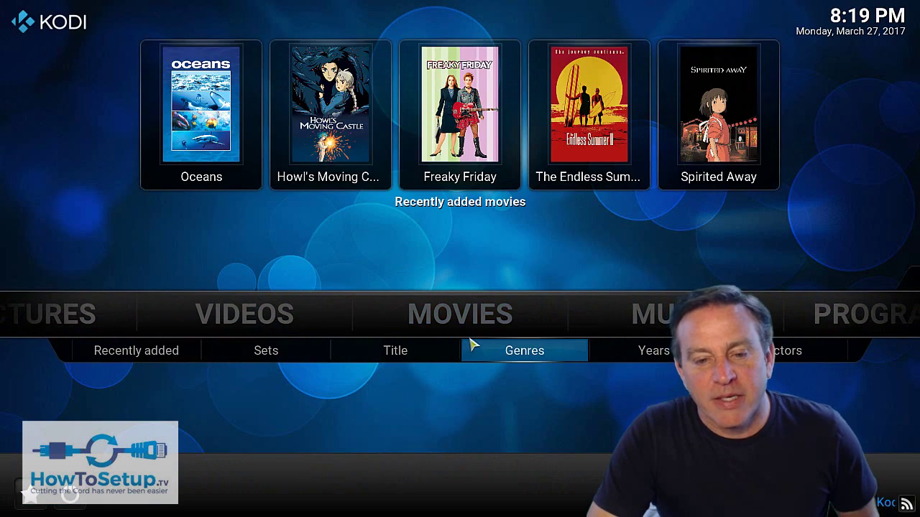
click(398, 352)
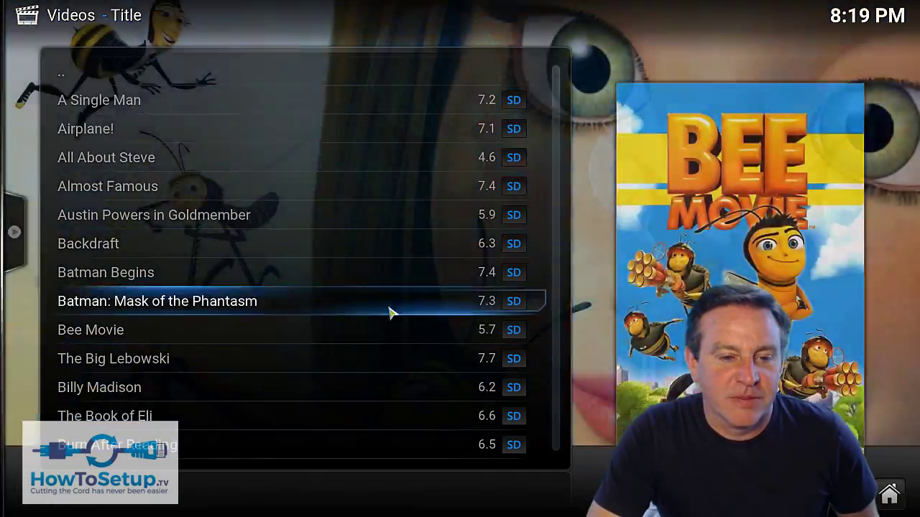
scroll(275, 166, down, 8)
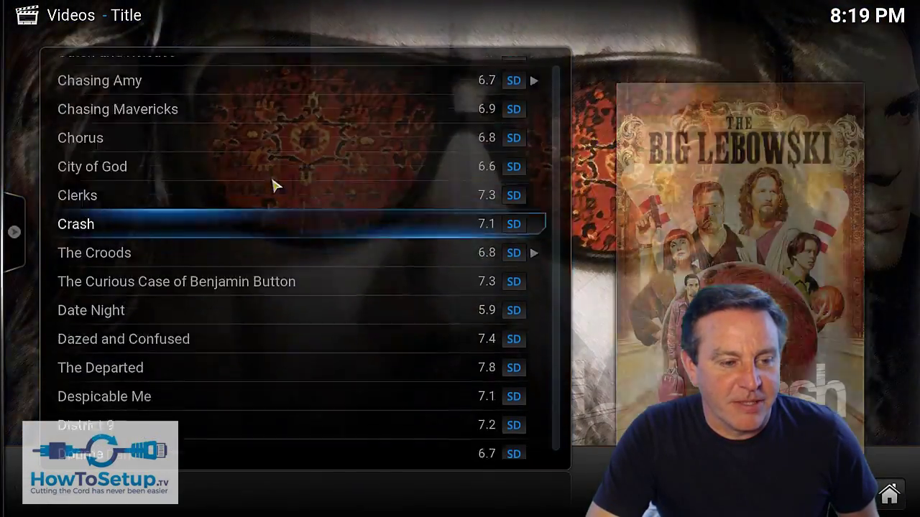
scroll(275, 185, down, 20)
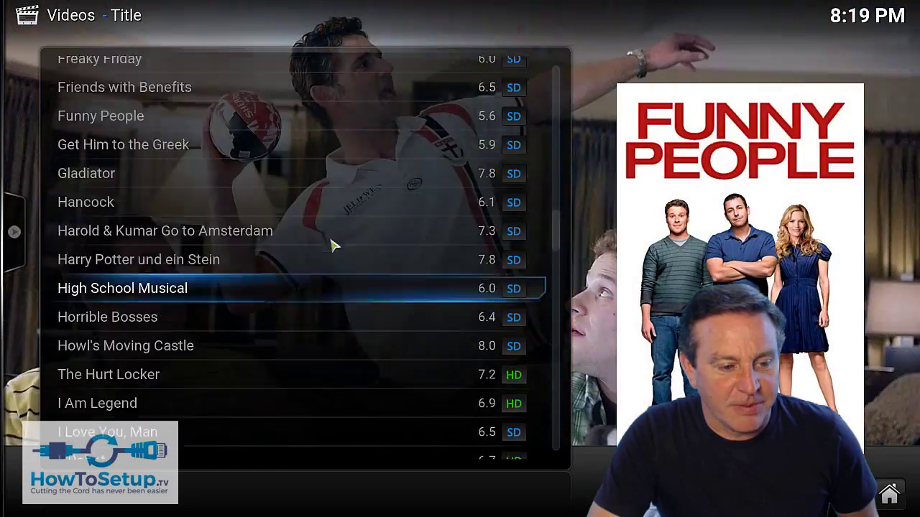
scroll(333, 245, down, 20)
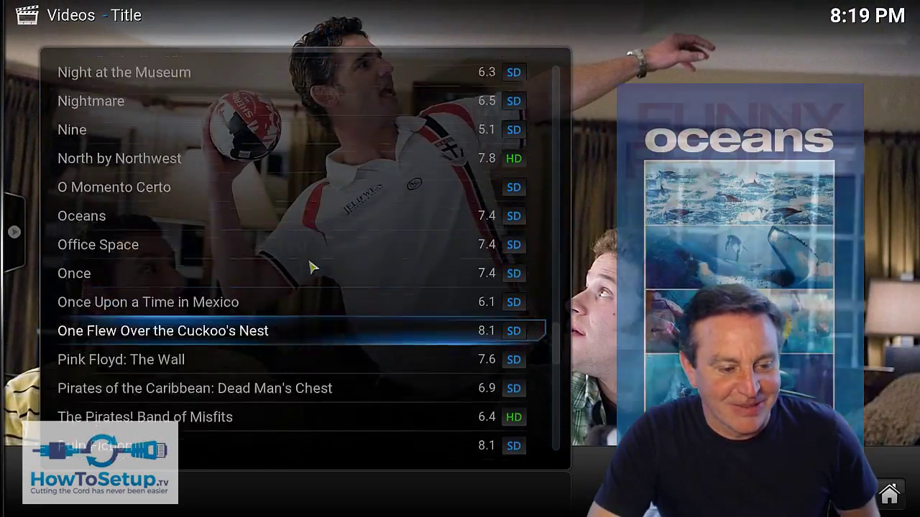
scroll(311, 267, down, 20)
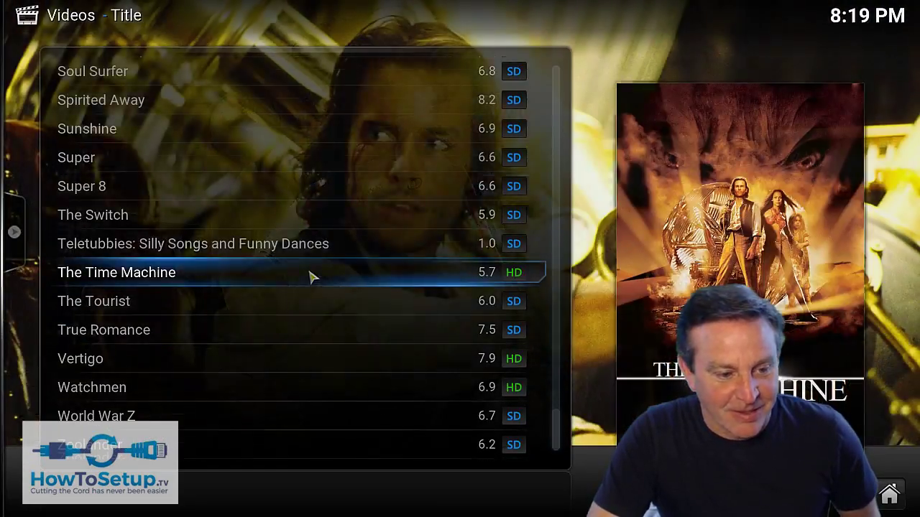
scroll(312, 247, up, 9)
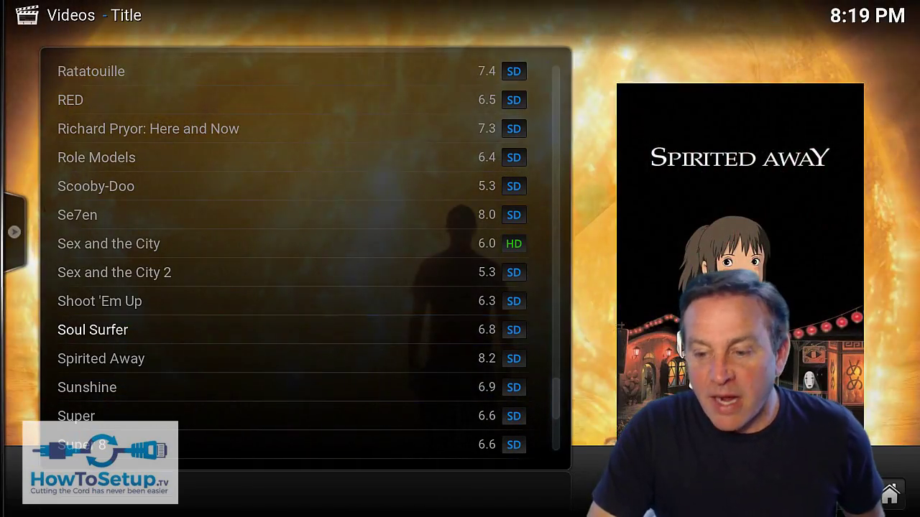
key(Escape)
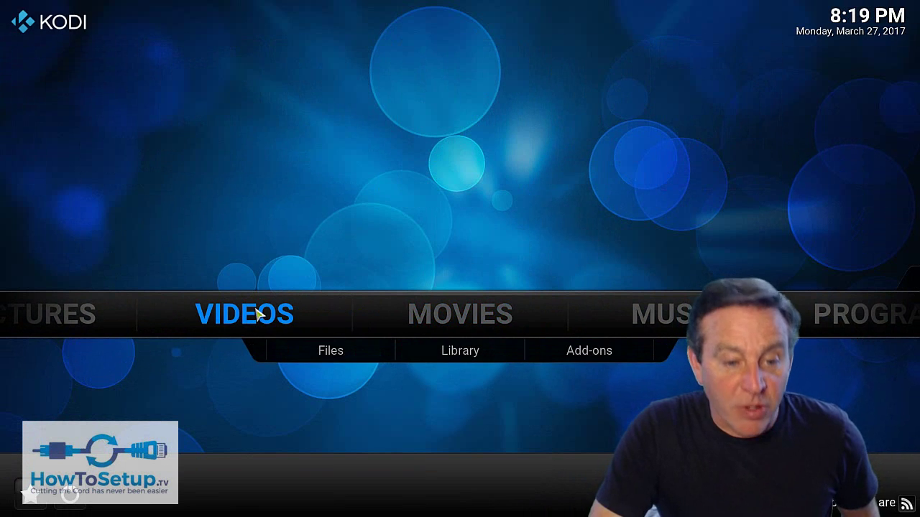
- Scan the Movies video source for new content and return to the home screen
click(322, 357)
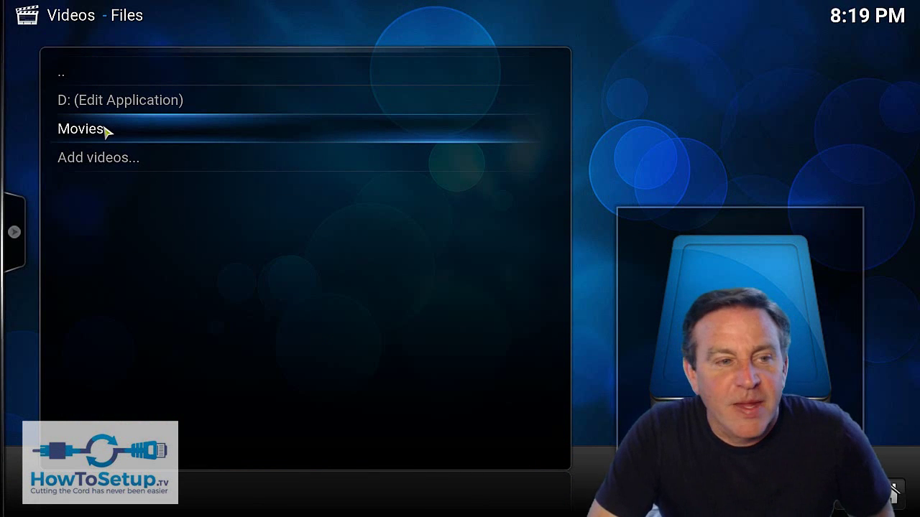
right_click(105, 130)
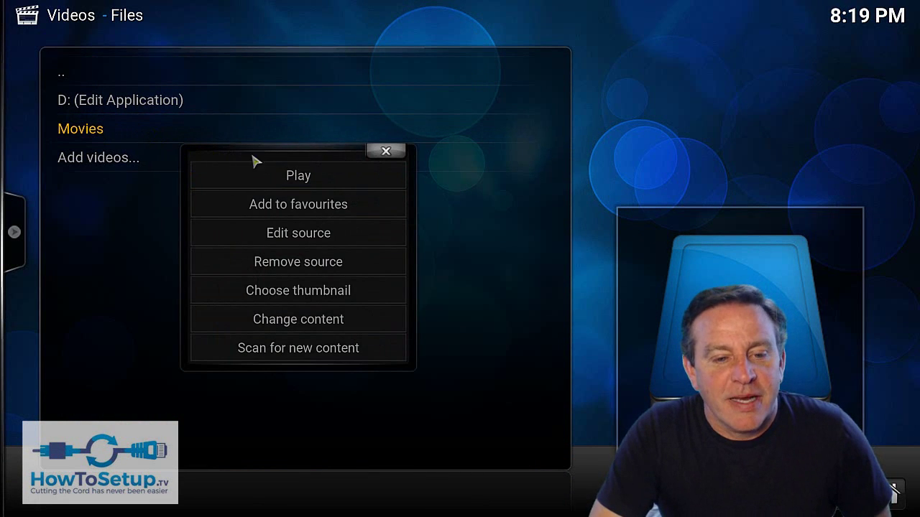
click(317, 355)
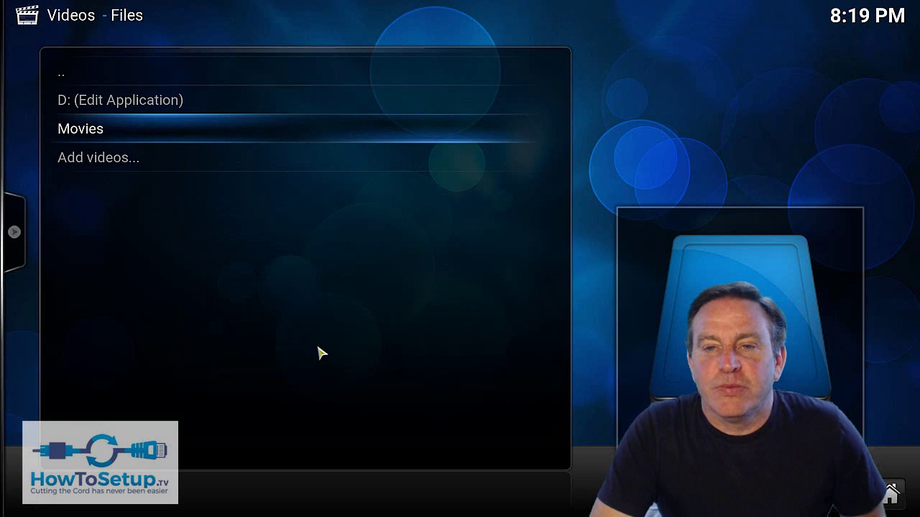
click(261, 68)
click(892, 494)
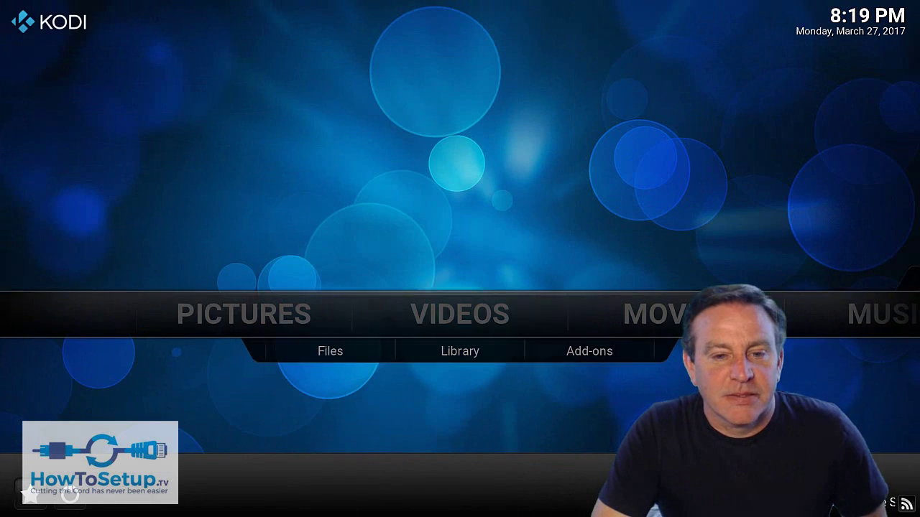
- Examine the movie library's title list again, through to its last entries, for the newly ripped movie
mouse_move(484, 316)
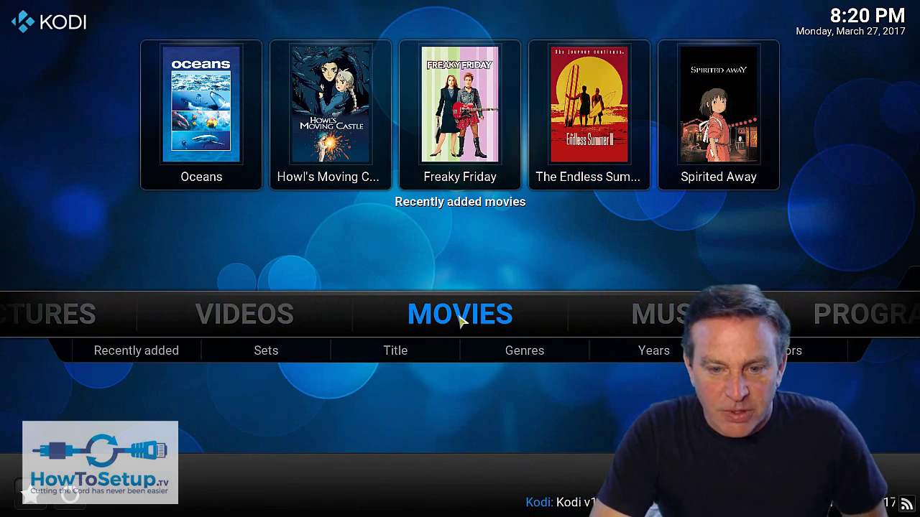
click(404, 353)
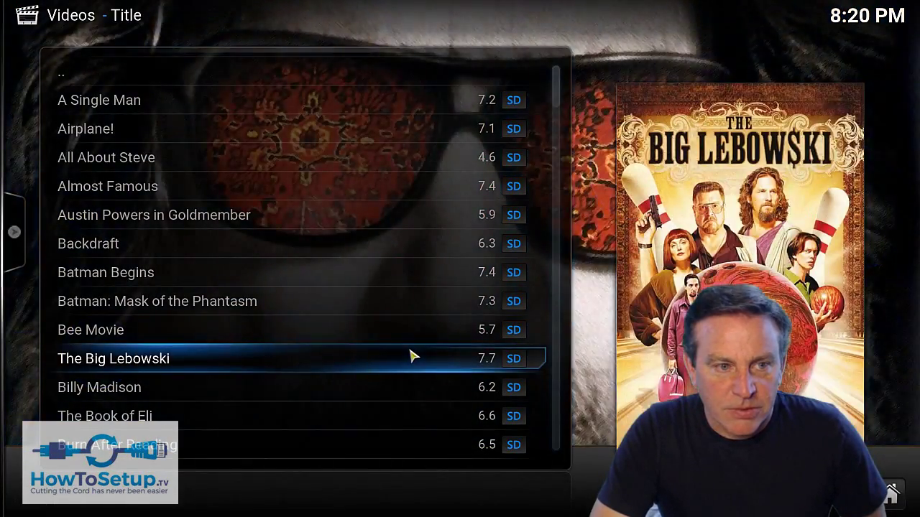
scroll(314, 137, down, 6)
scroll(314, 146, down, 17)
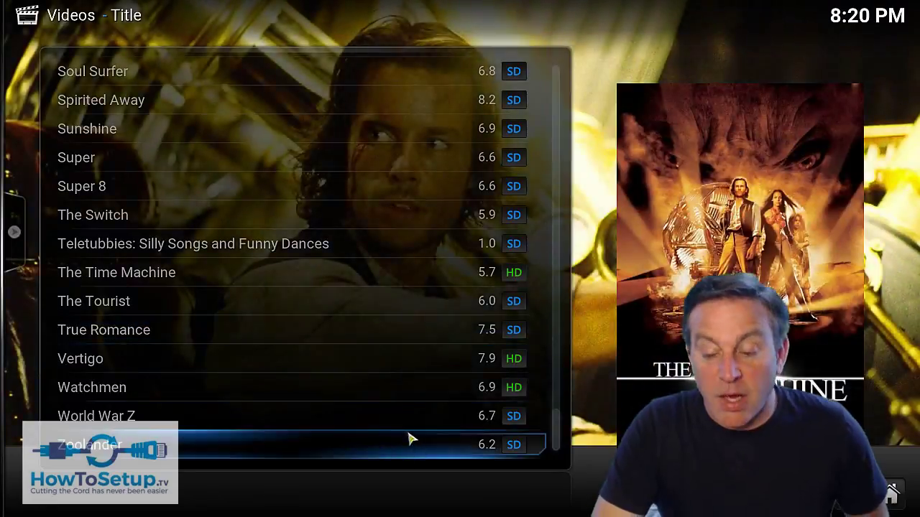
- Look back through the movie title list to its beginning, then leave the video library for the home screen
scroll(389, 329, up, 6)
scroll(385, 255, up, 20)
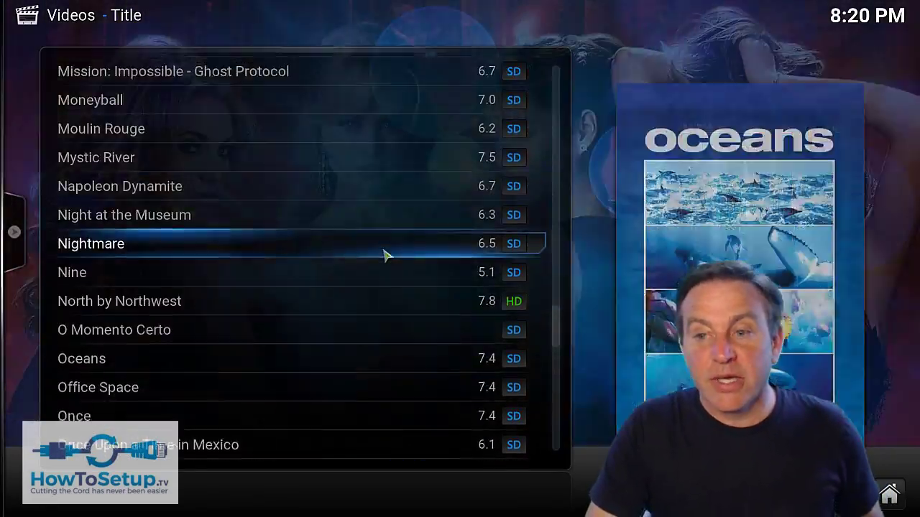
scroll(385, 255, up, 7)
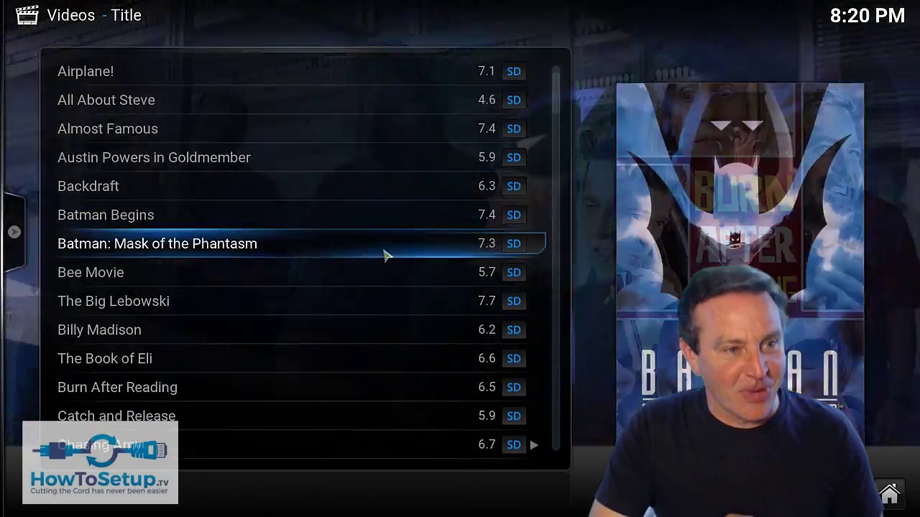
scroll(385, 255, up, 2)
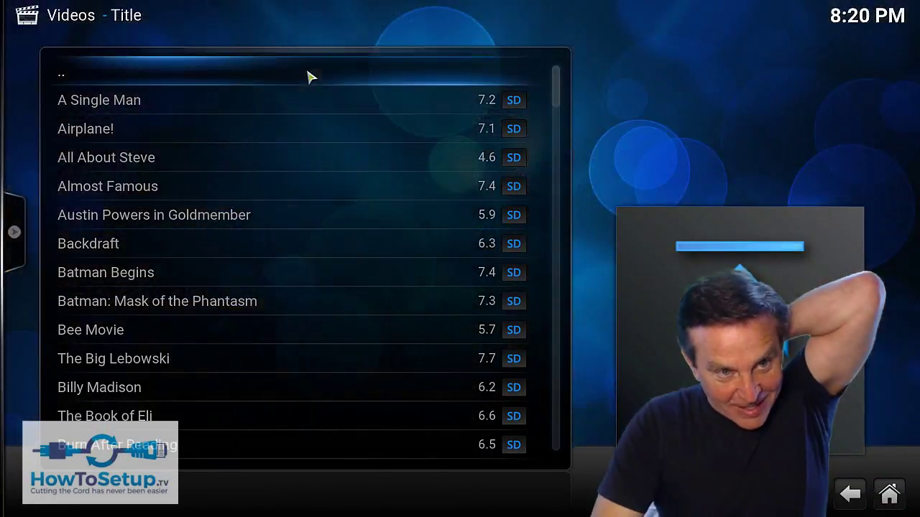
click(309, 85)
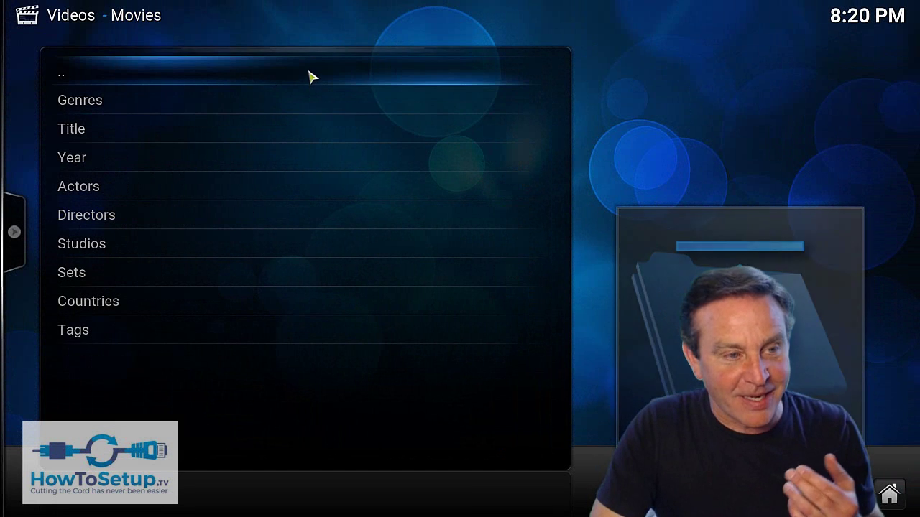
click(312, 76)
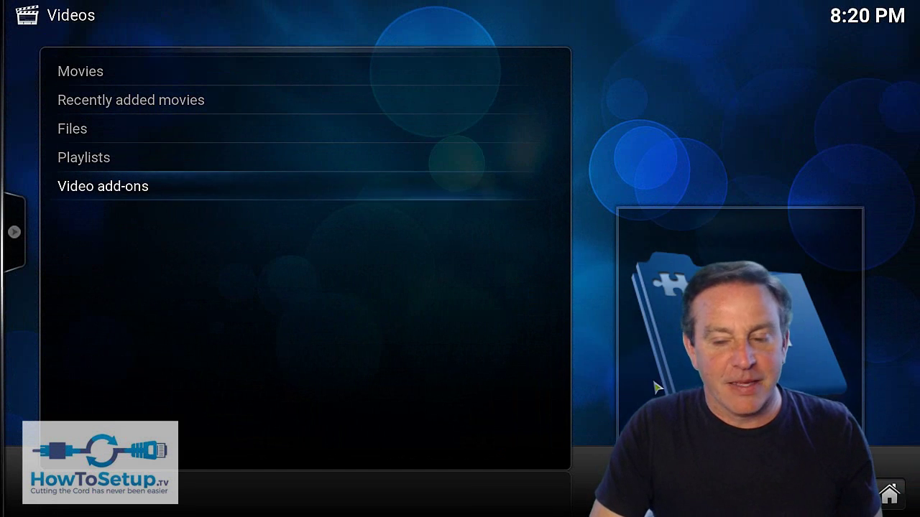
key(Escape)
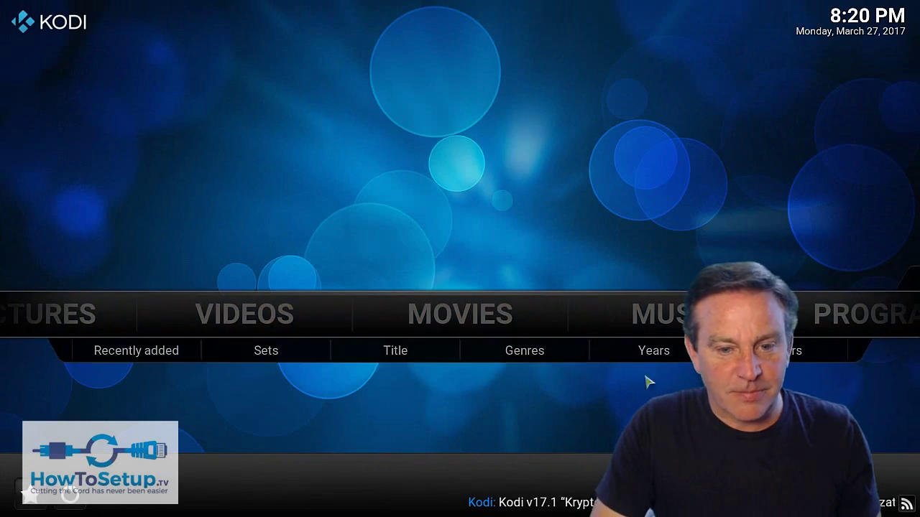
- Play 300_Title1.mp4 from the Movies video source, sample several points along its timeline, and stop playback
click(329, 351)
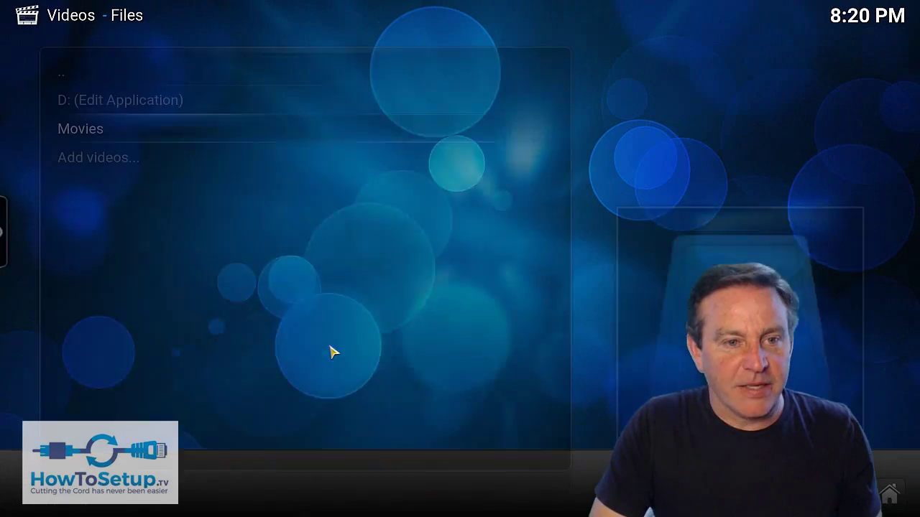
click(205, 131)
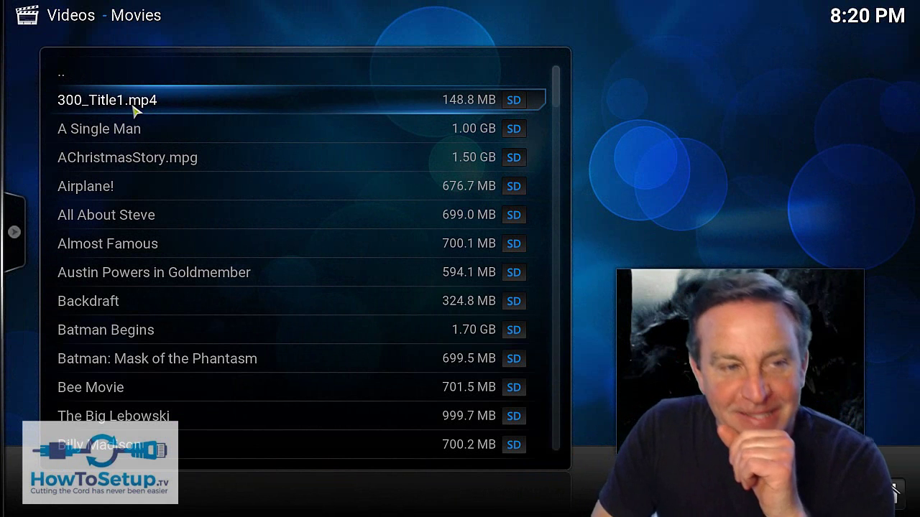
click(124, 108)
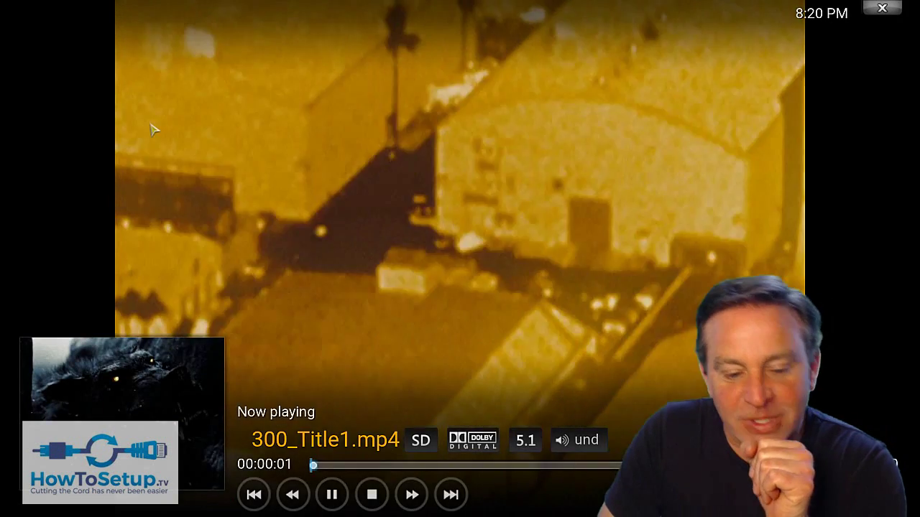
click(366, 466)
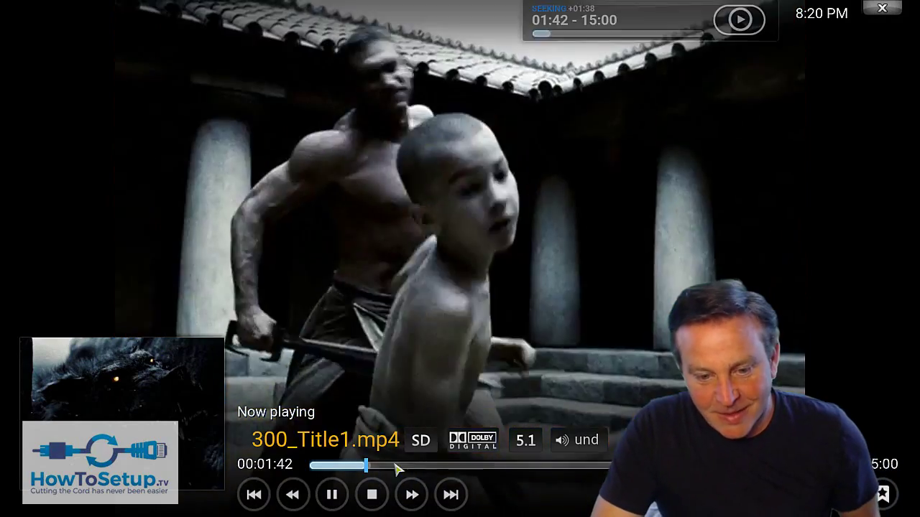
click(423, 466)
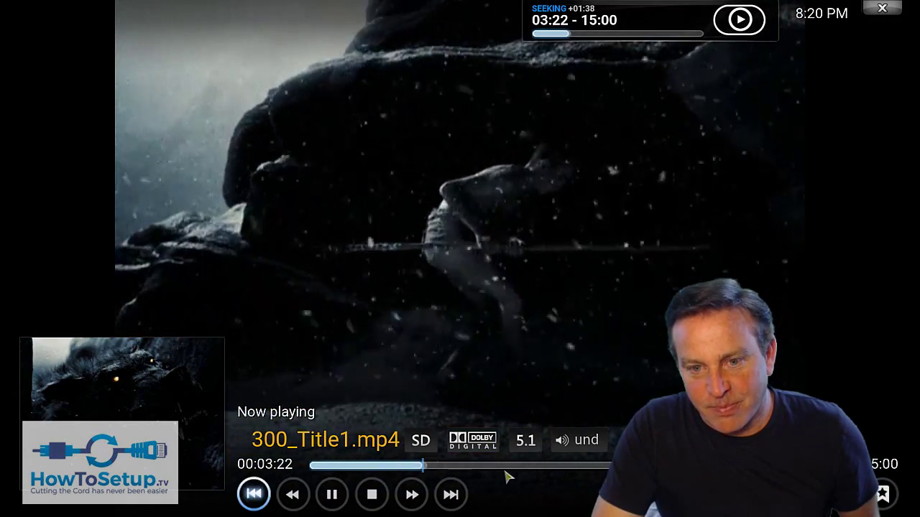
click(558, 465)
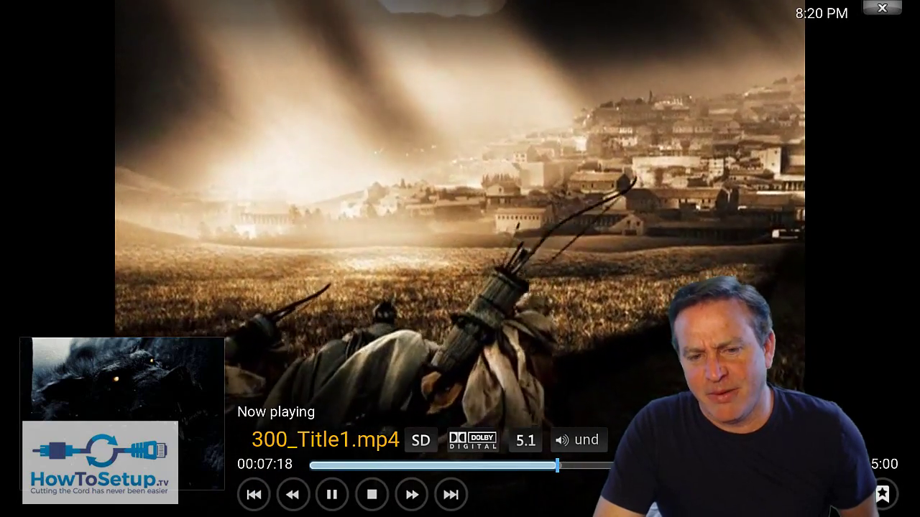
click(655, 465)
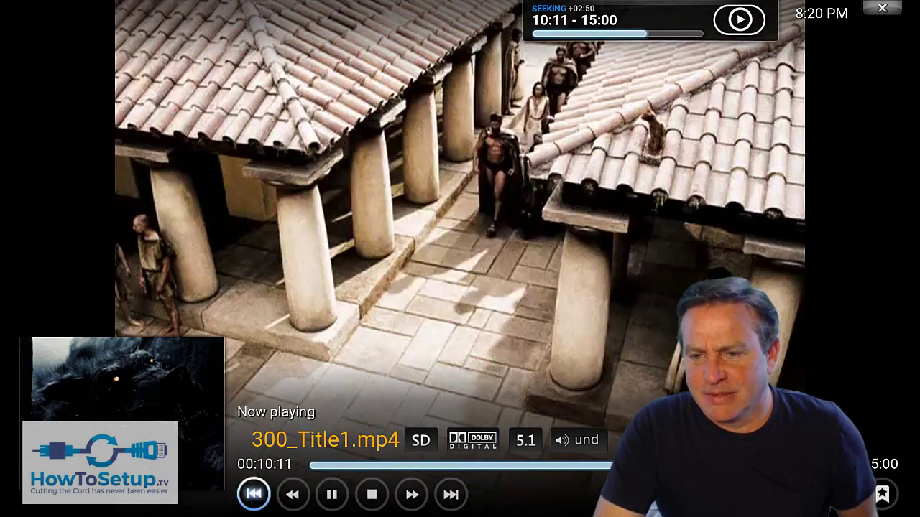
click(411, 494)
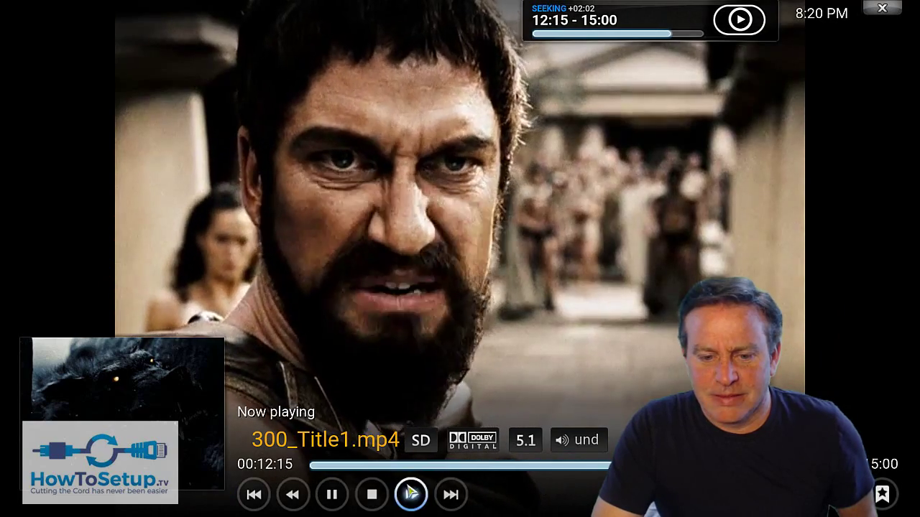
click(373, 494)
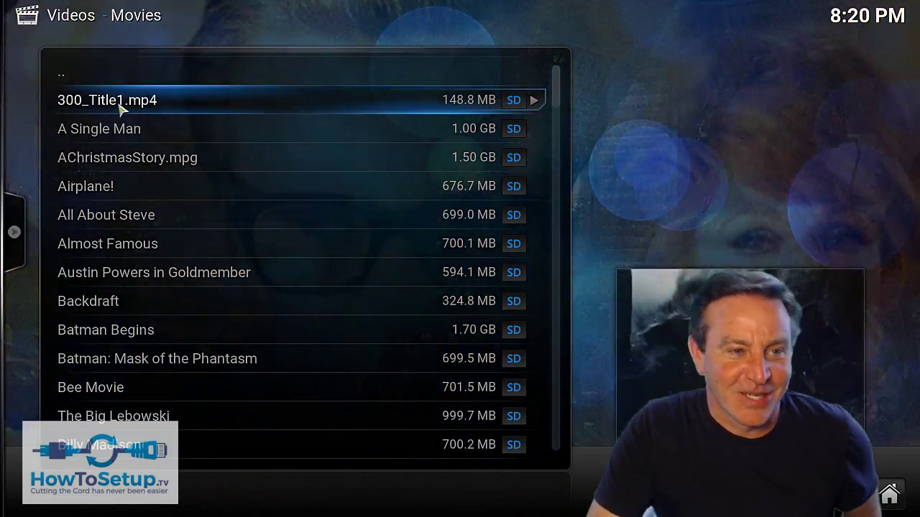
- Look up movie information for 300_Title1.mp4 under the name 300 and assign the 300 (2006) match
right_click(117, 104)
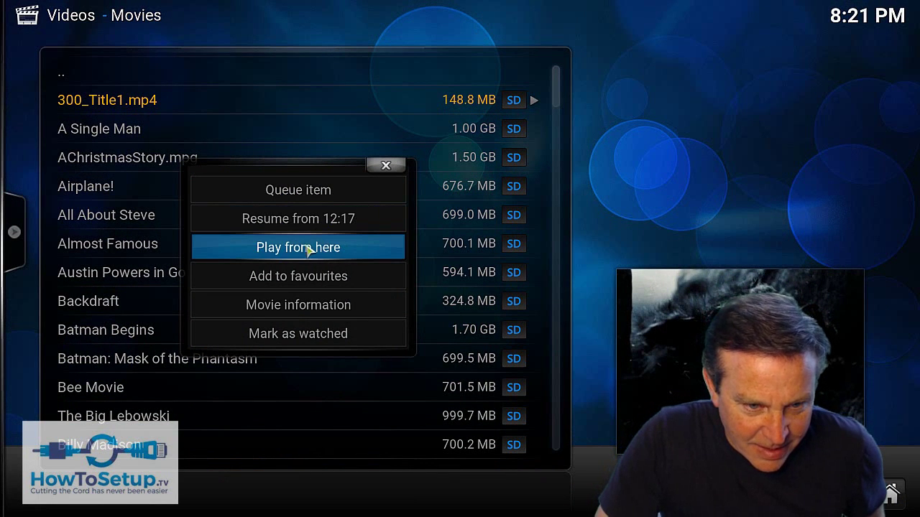
click(314, 306)
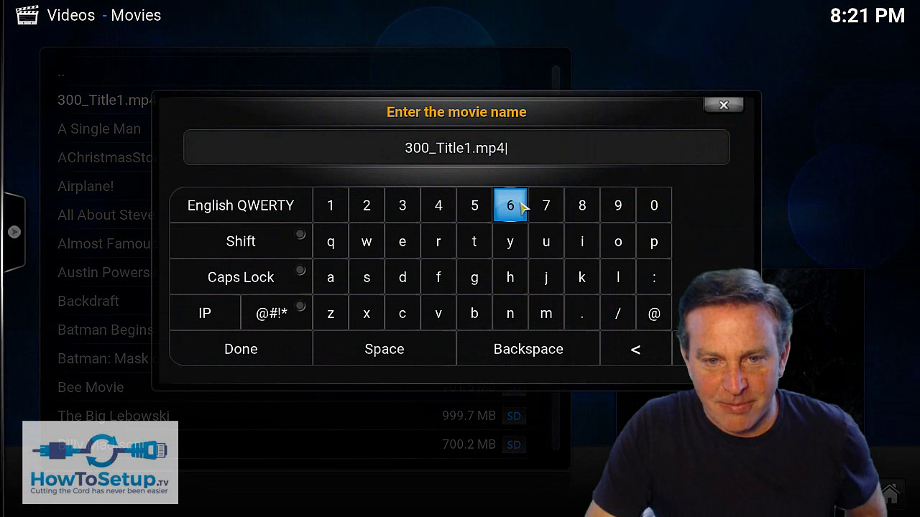
key(BackSpace)
key(BackSpace)
key(BackSpace)
key(BackSpace)
key(BackSpace)
key(BackSpace)
key(BackSpace)
key(BackSpace)
key(BackSpace)
key(BackSpace)
key(BackSpace)
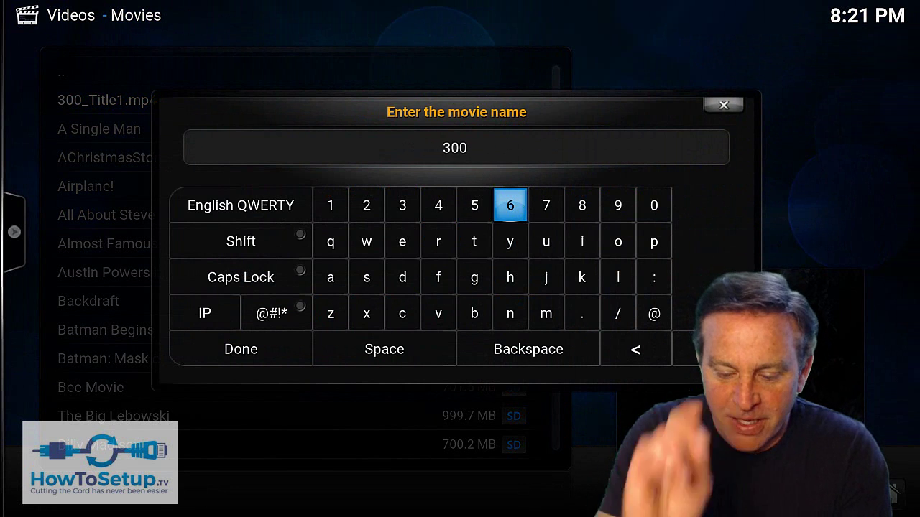
click(280, 354)
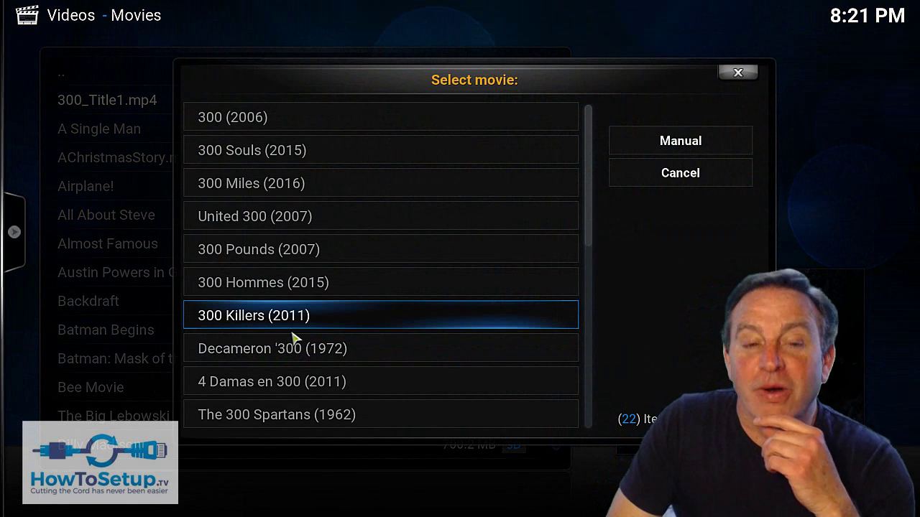
click(352, 127)
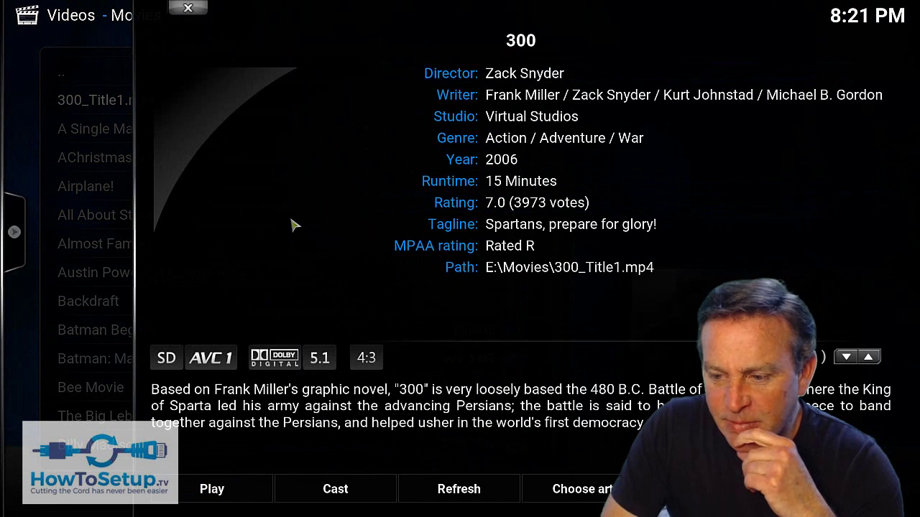
- Open the artwork choices for 300 and select the current art as its poster
click(598, 501)
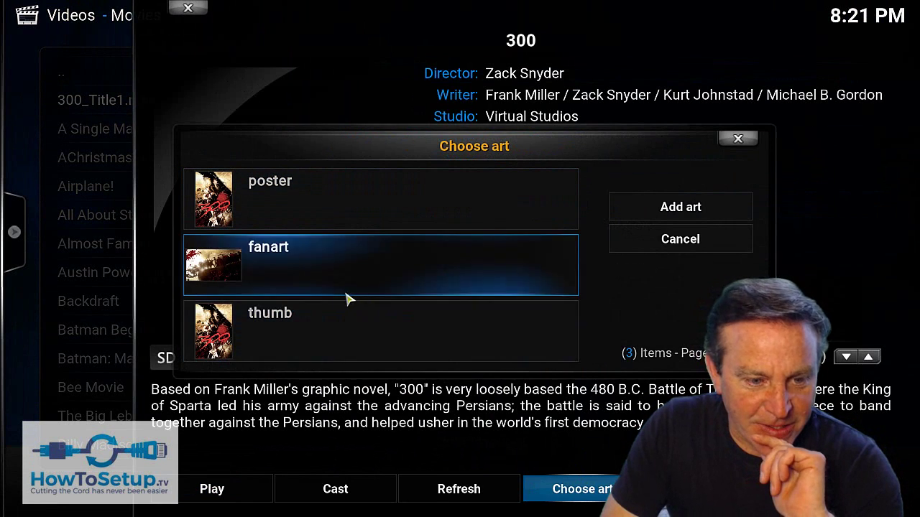
click(232, 193)
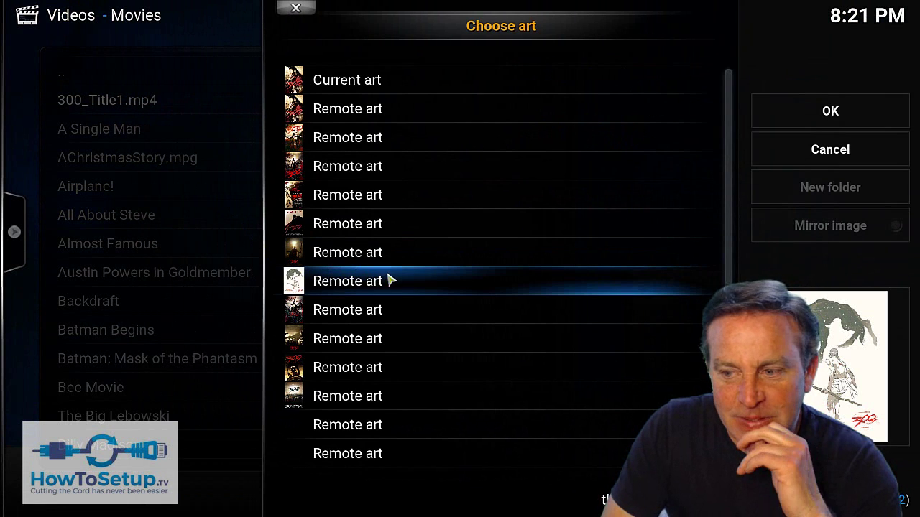
key(Up)
key(Up)
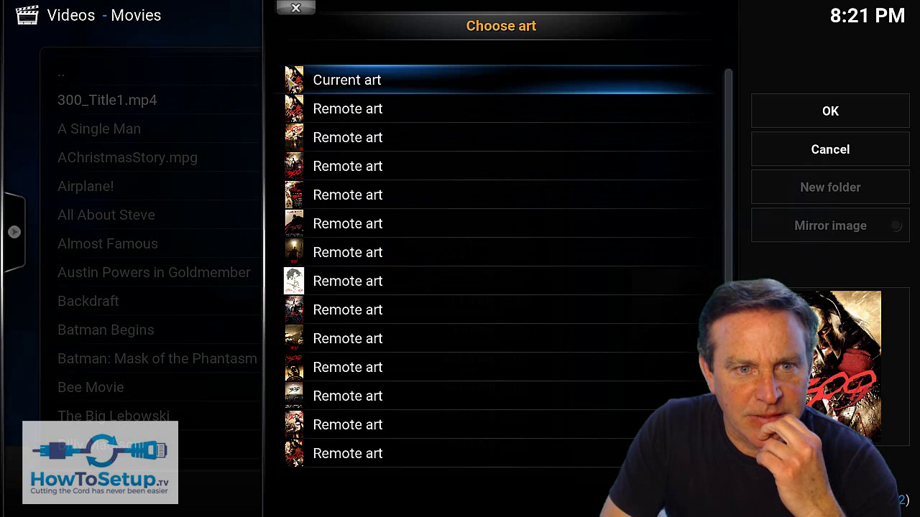
key(Return)
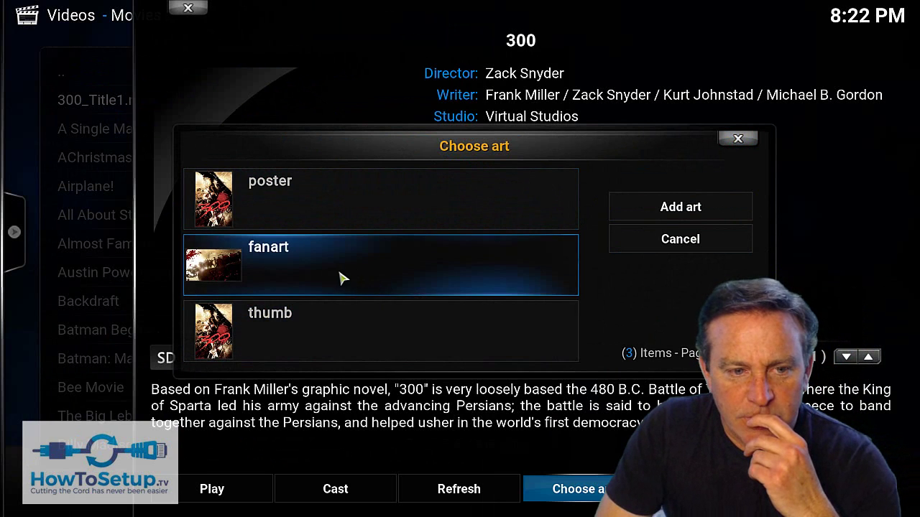
- Browse the fanart choices for 300 and select the remote image of the warrior holding a round shield
click(313, 280)
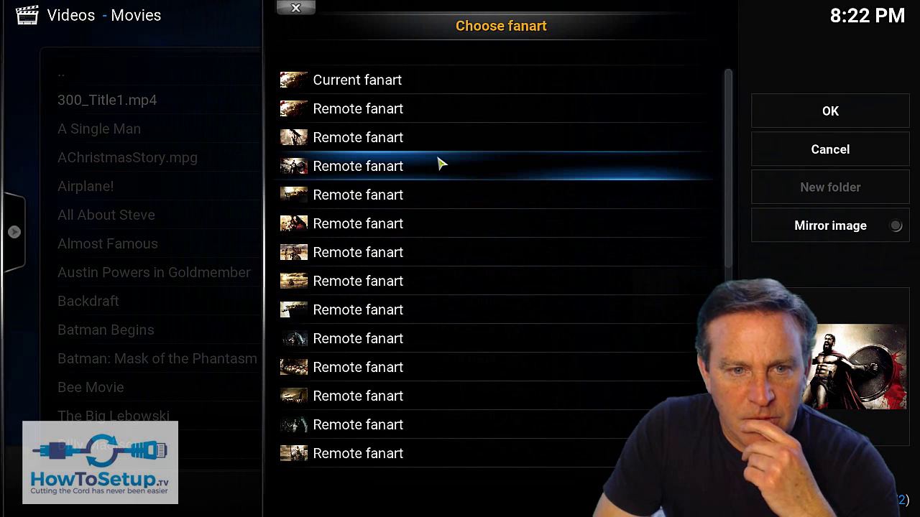
scroll(372, 215, down, 5)
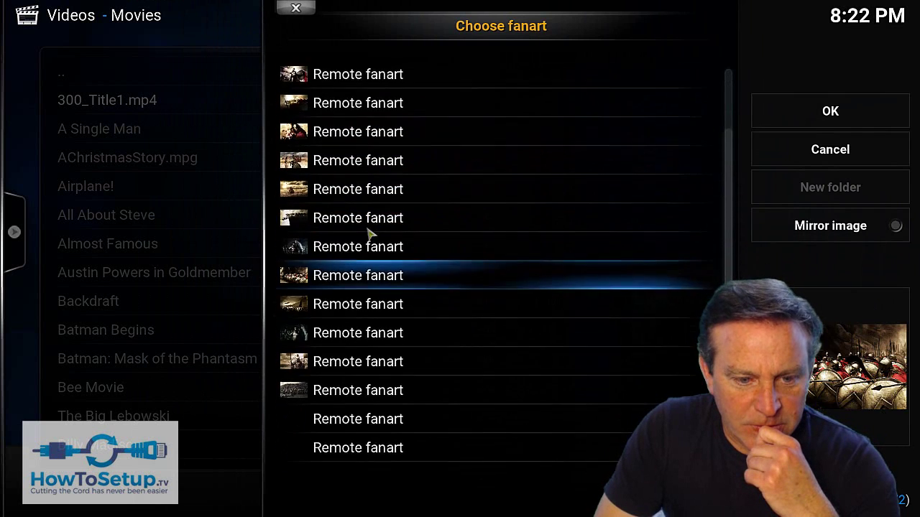
scroll(370, 212, down, 1)
scroll(379, 202, up, 9)
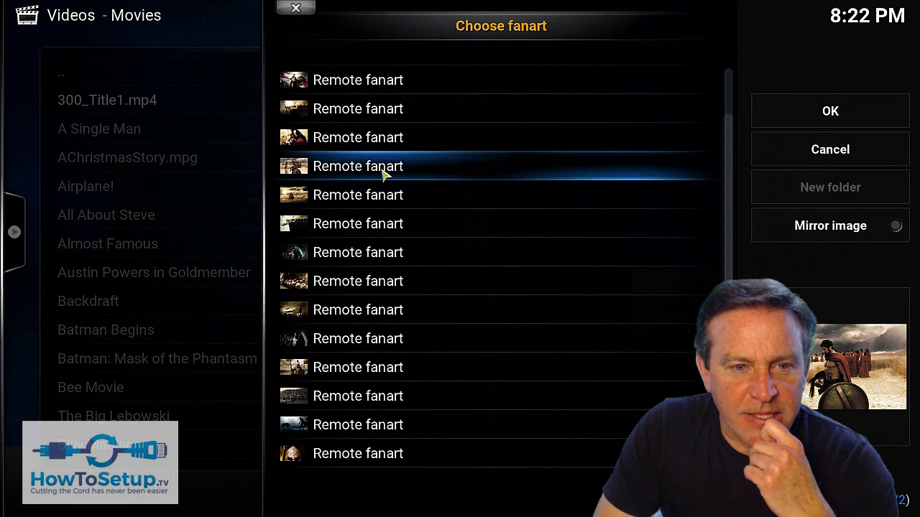
click(316, 79)
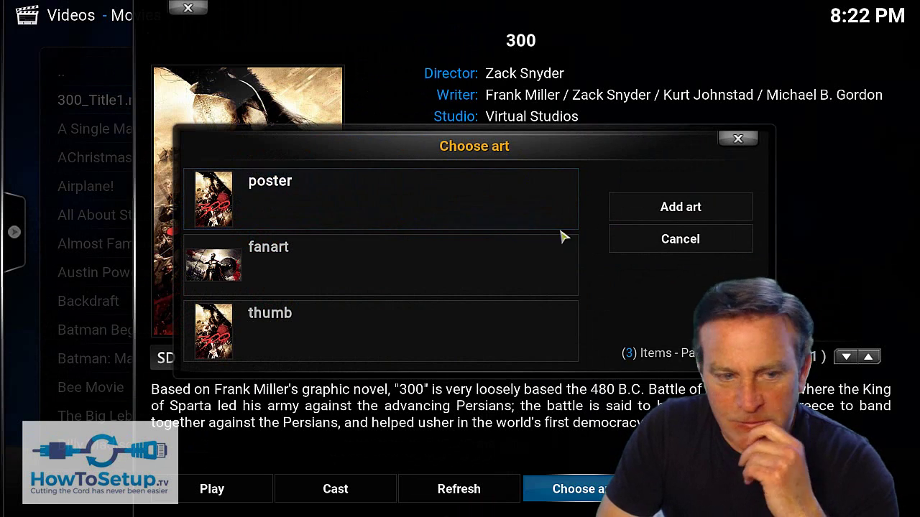
- Review the poster options for 300 again, keep the current art, and close the artwork selection
click(344, 202)
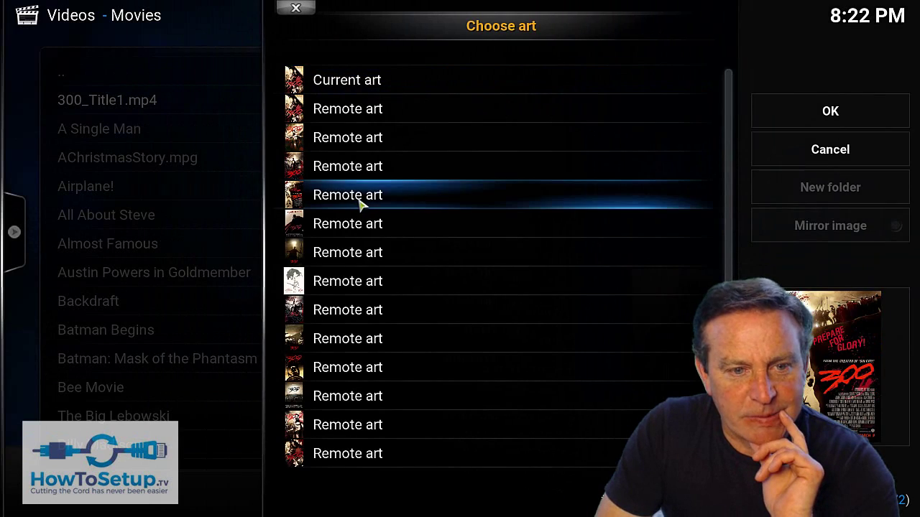
click(343, 82)
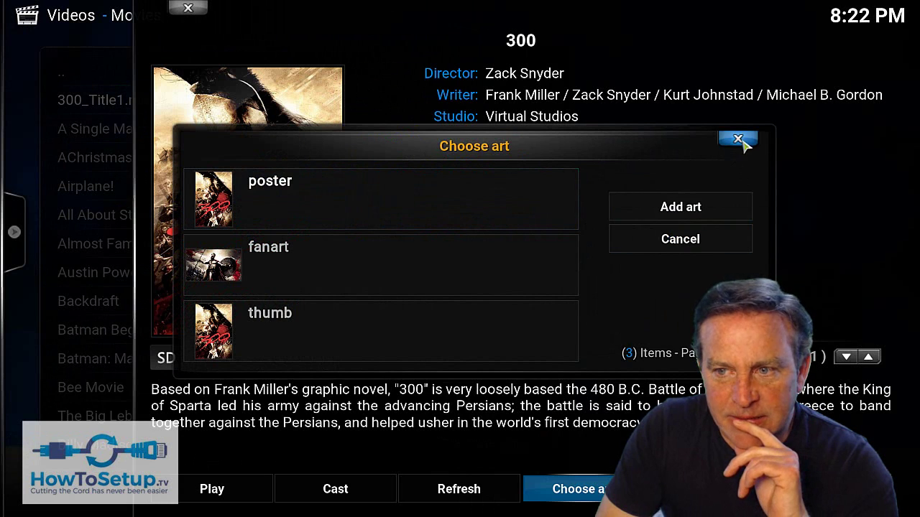
click(744, 142)
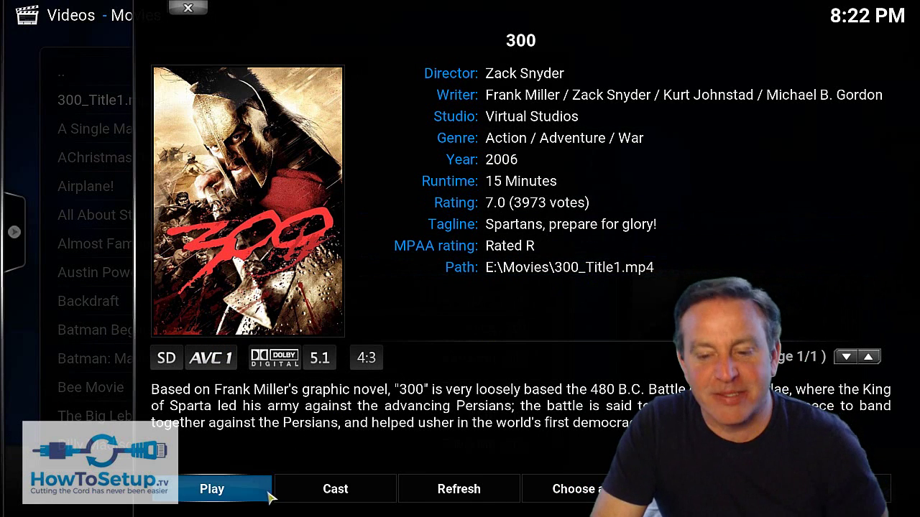
- Close the movie information for 300 and return from the Movies source to the home screen
click(188, 8)
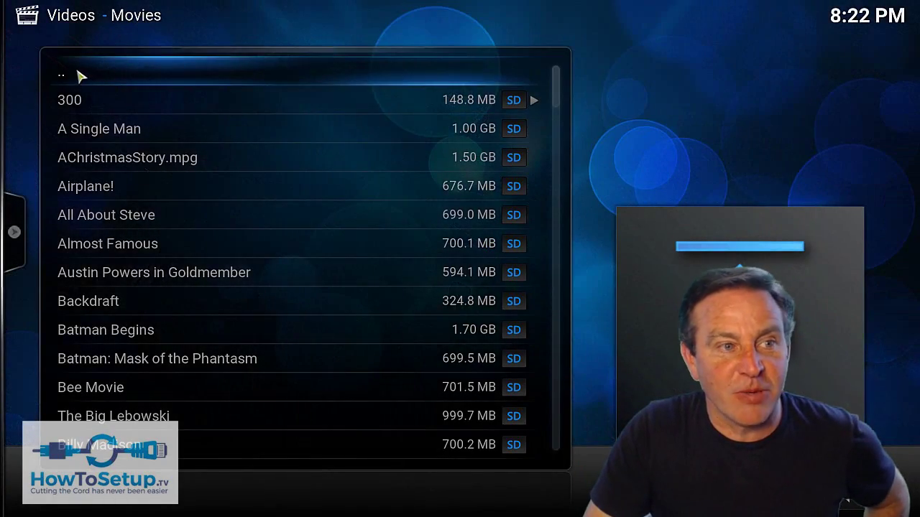
click(81, 75)
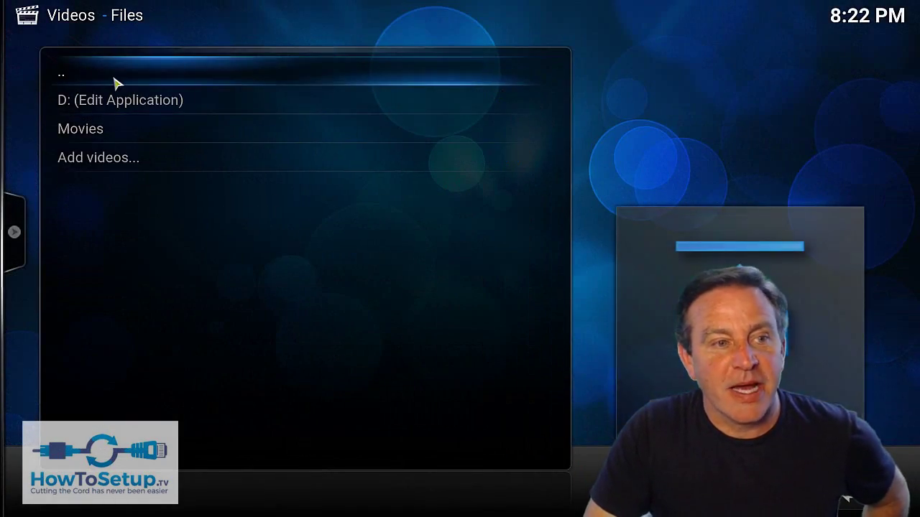
click(115, 82)
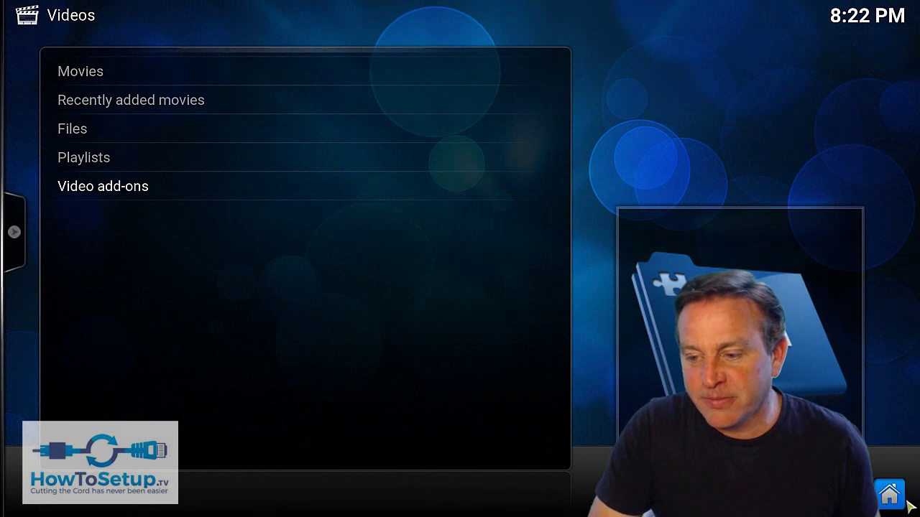
click(889, 494)
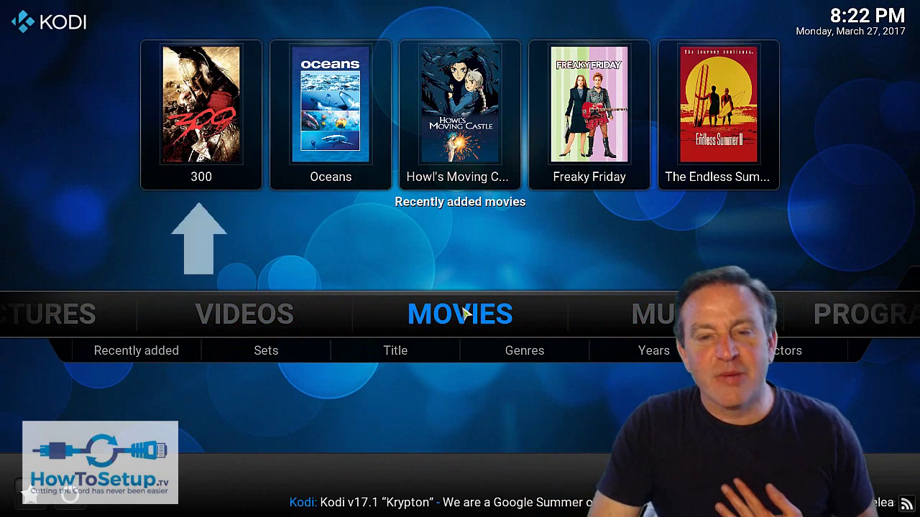
- Play 300 from the recently added movies, resuming from 12:17, and stop the playback
click(210, 124)
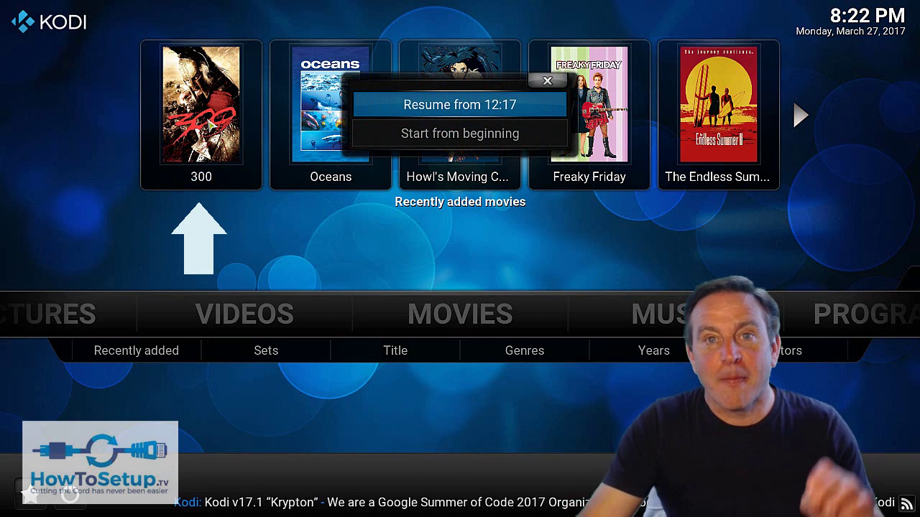
click(395, 113)
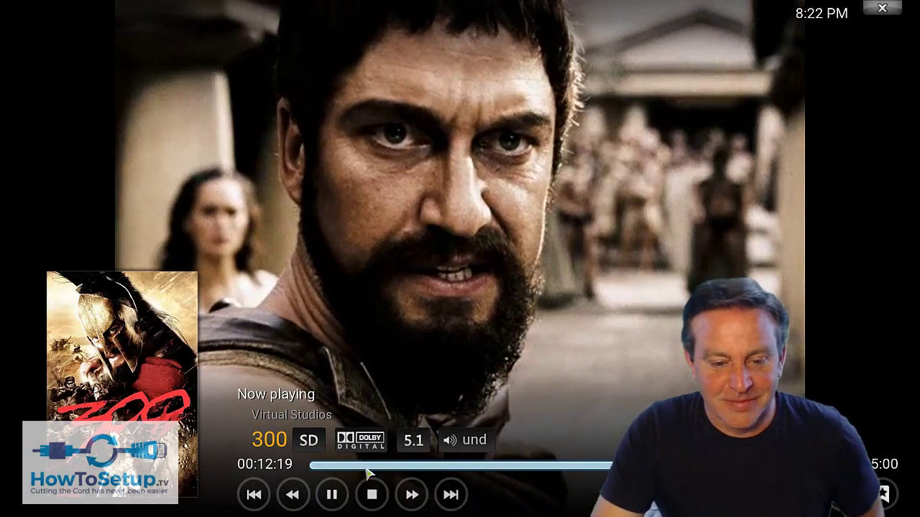
click(369, 495)
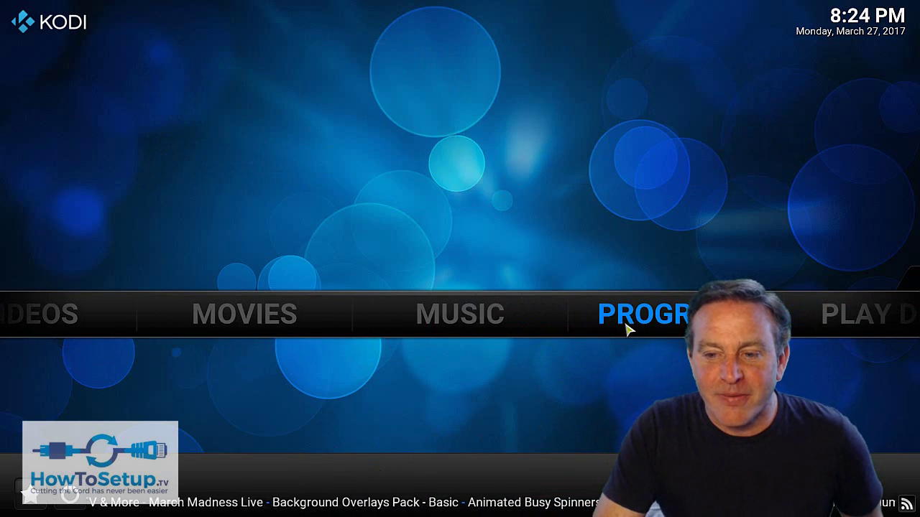
- View the music library's album list, go back one level, and open the list of all songs
mouse_move(437, 314)
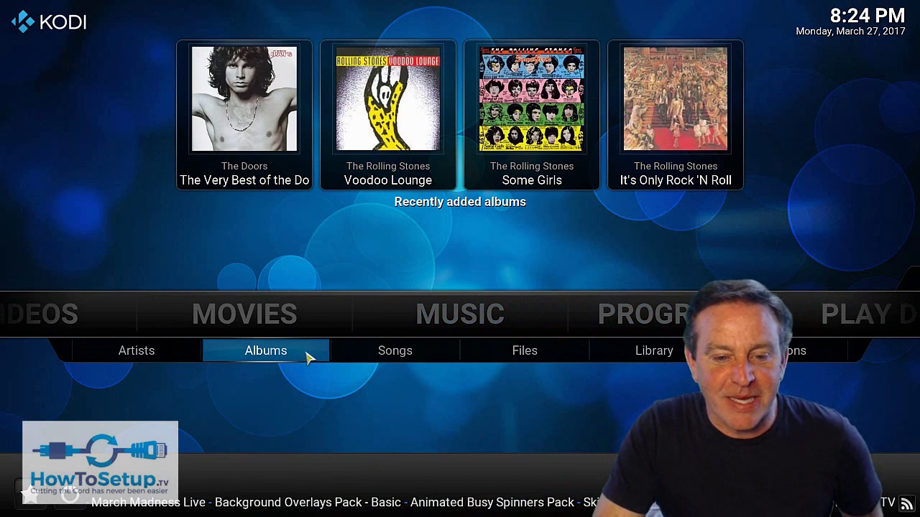
click(281, 357)
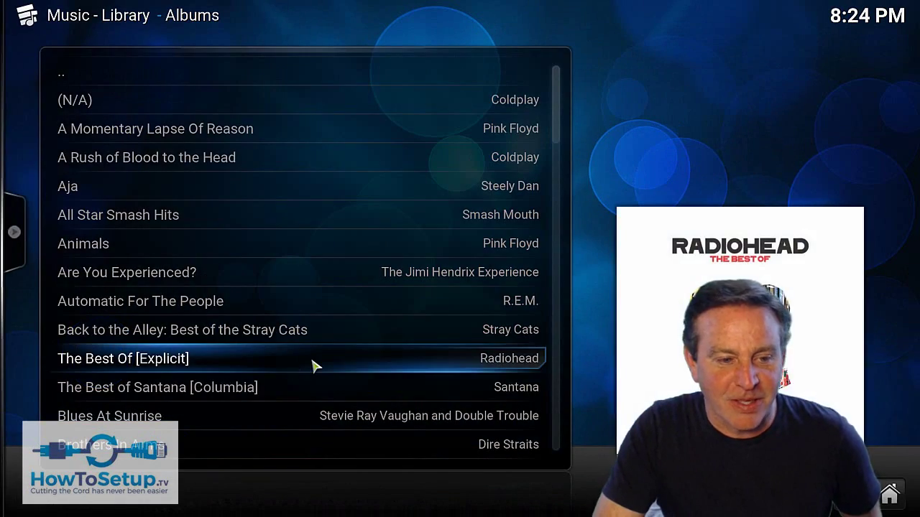
click(92, 78)
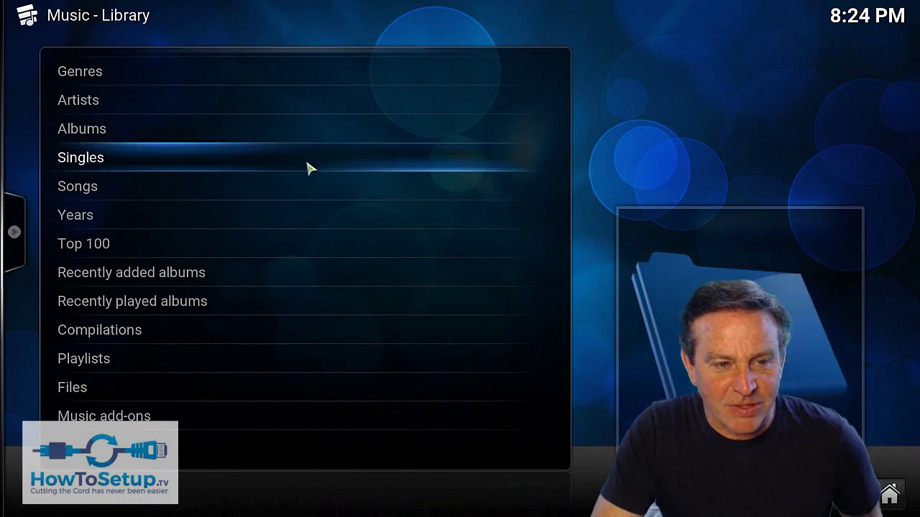
click(195, 185)
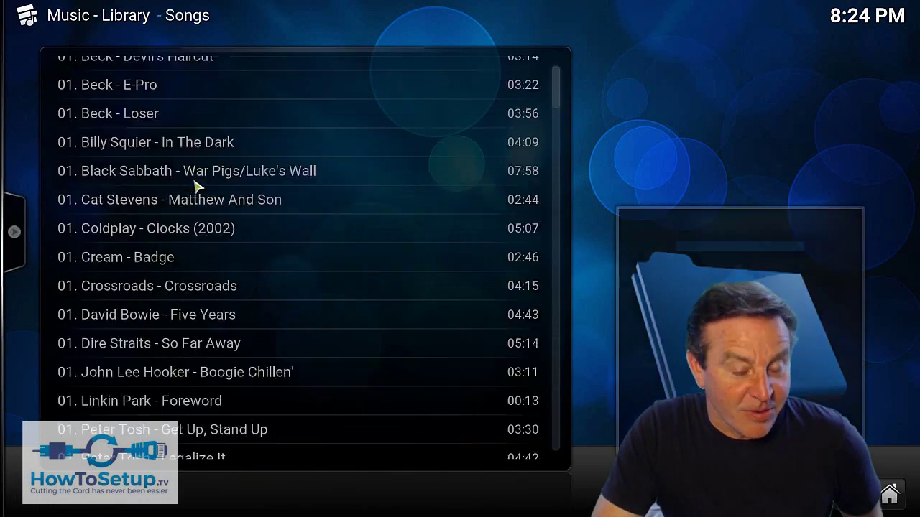
- Sample songs from the list: David Bowie's Five Years, Peter Tosh's Legalize It and Linkin Park's Foreword
scroll(341, 263, down, 6)
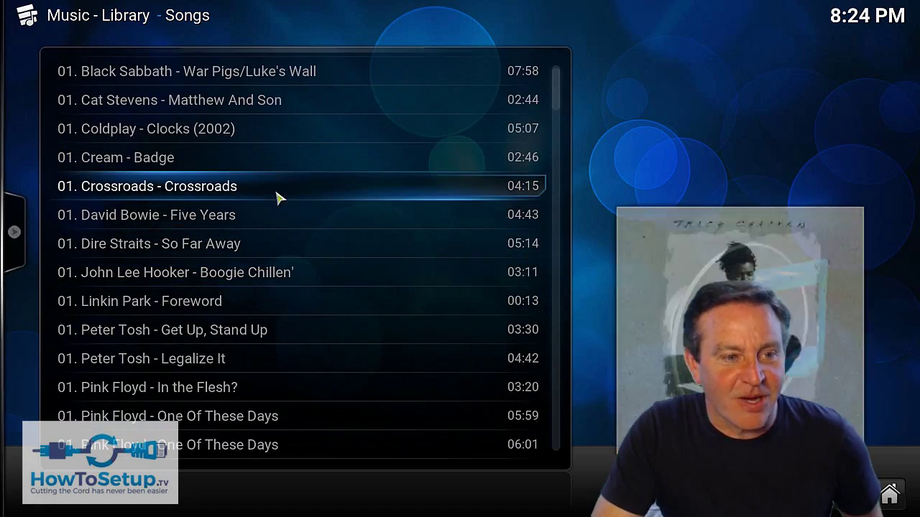
click(411, 220)
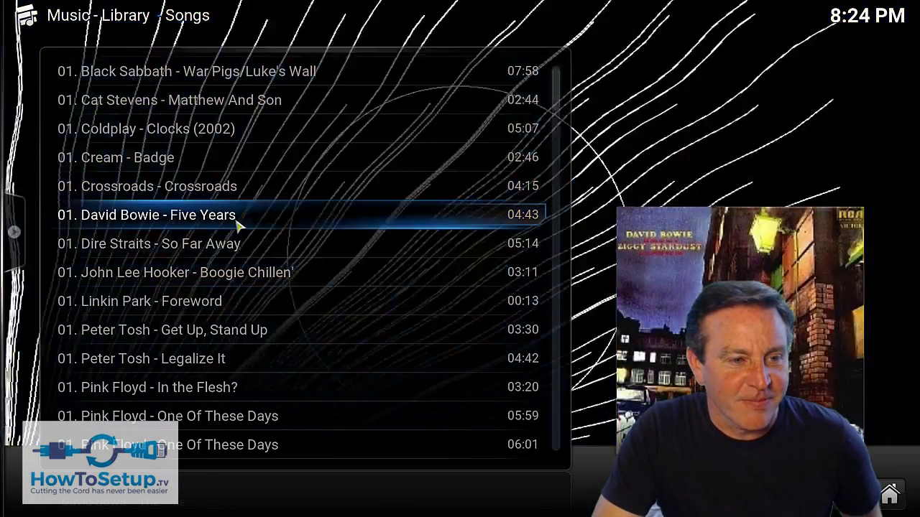
scroll(427, 333, down, 3)
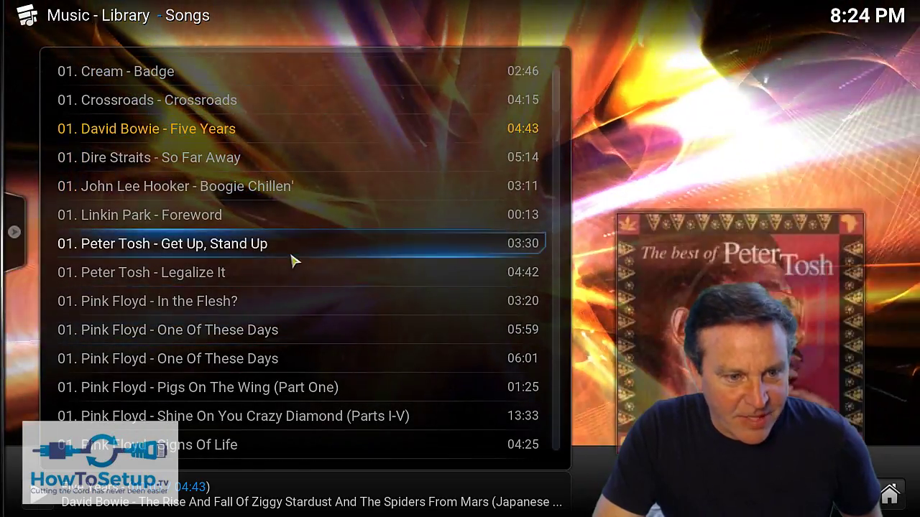
click(289, 272)
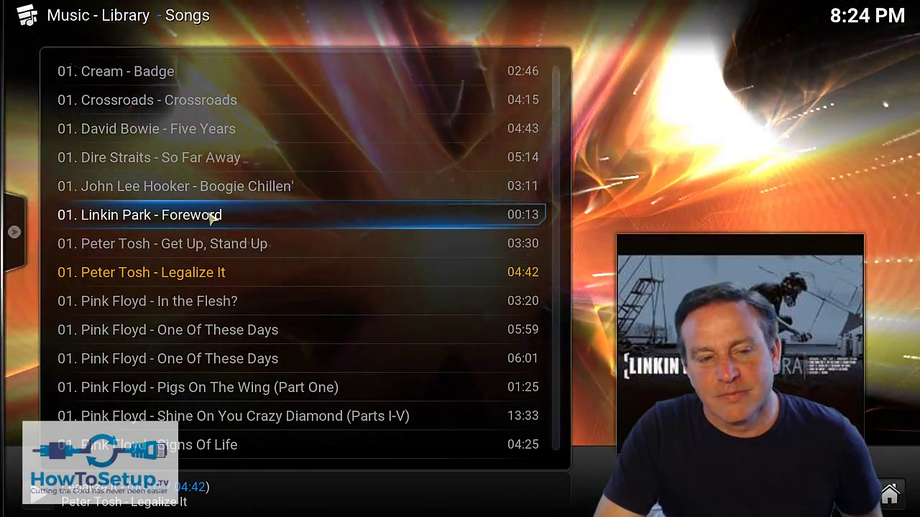
click(213, 215)
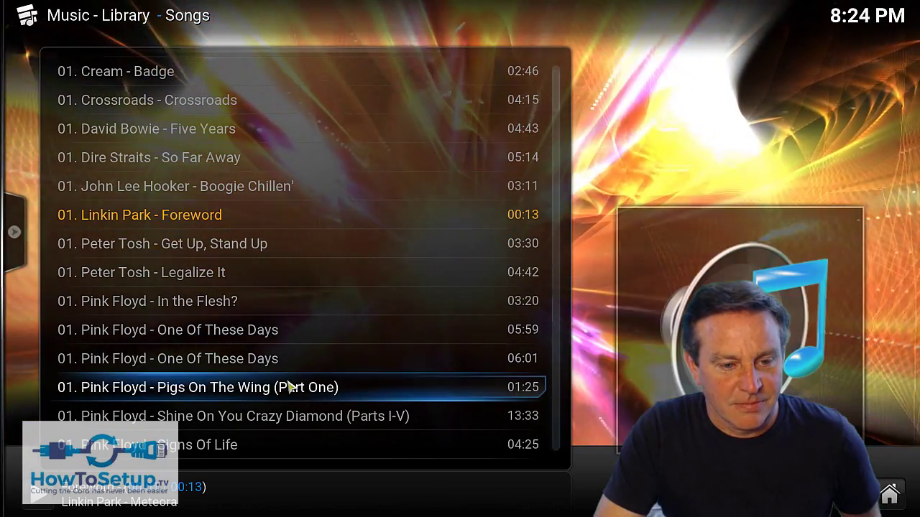
- Sample Pink Floyd's Pigs On The Wing (Part One), R.E.M.'s Drive and Robert Cray's Don't Be Afraid Of The Dark
click(330, 394)
scroll(338, 388, down, 5)
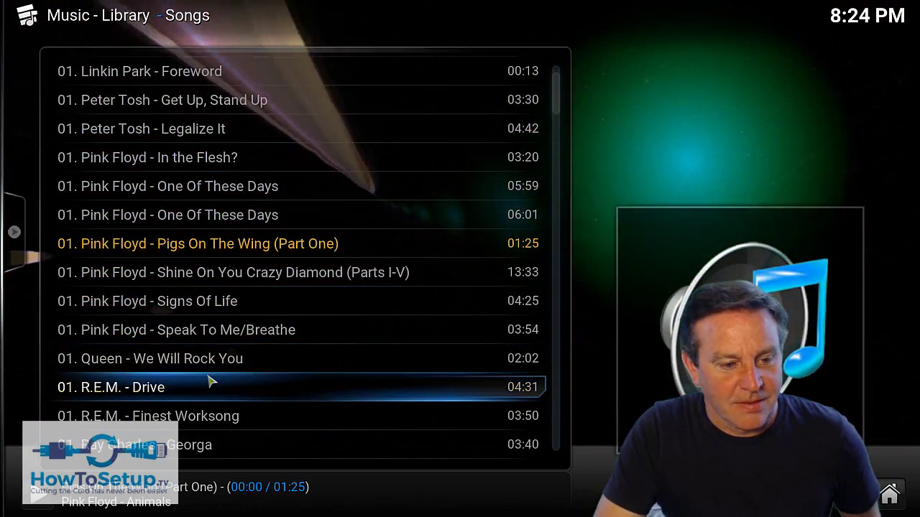
click(209, 383)
scroll(329, 351, down, 5)
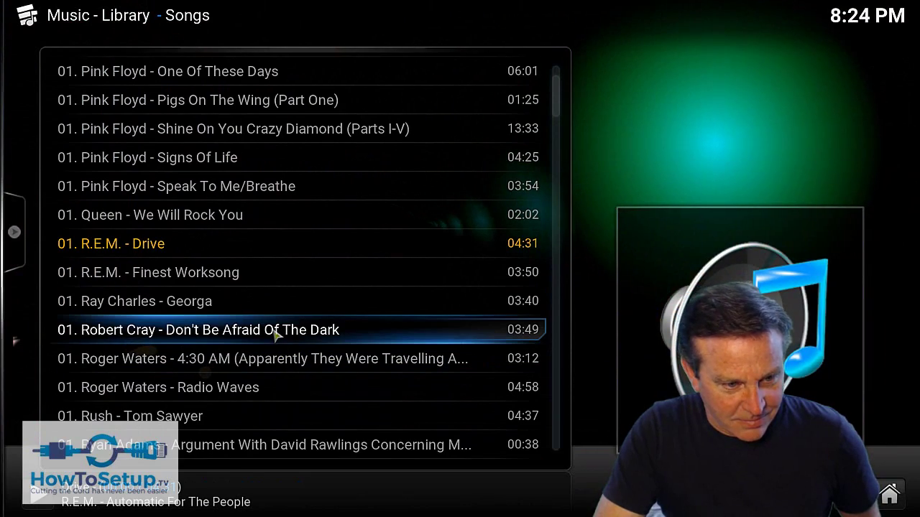
click(276, 332)
scroll(319, 386, down, 5)
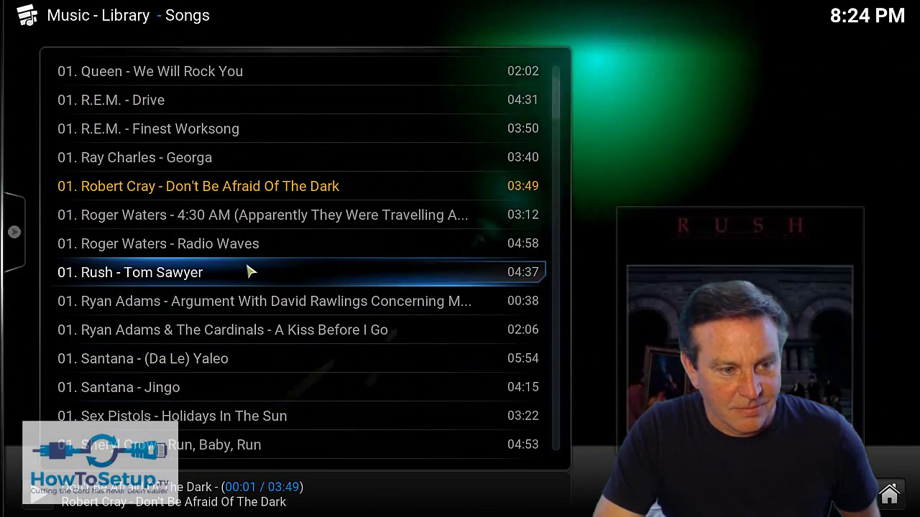
- Play Tom Sawyer by Rush and return to the music library's category list
click(248, 272)
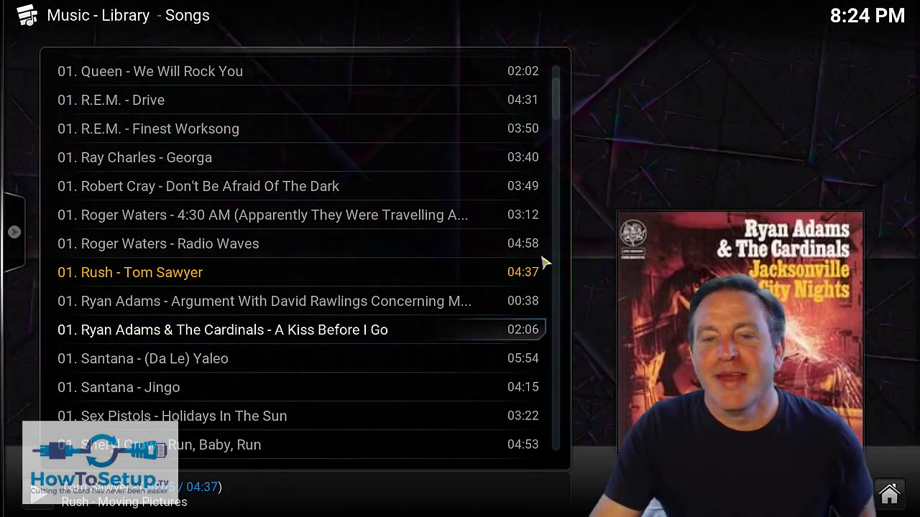
right_click(625, 410)
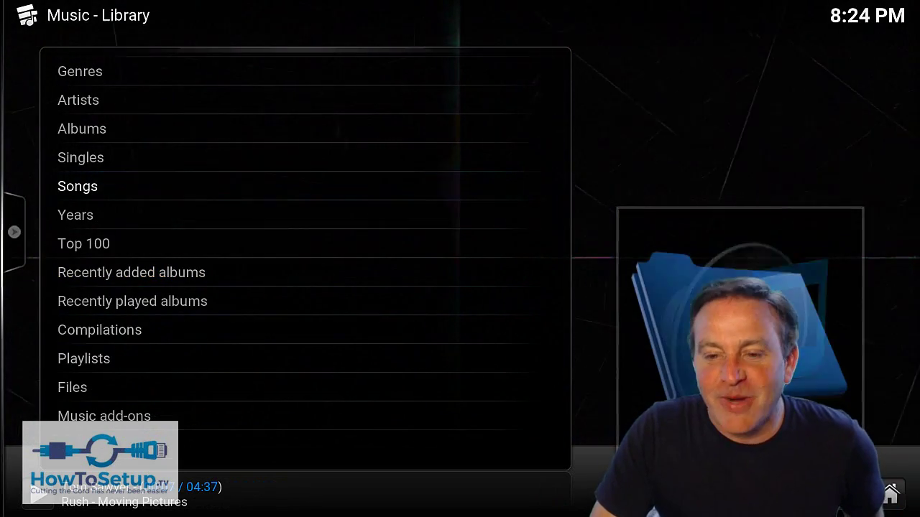